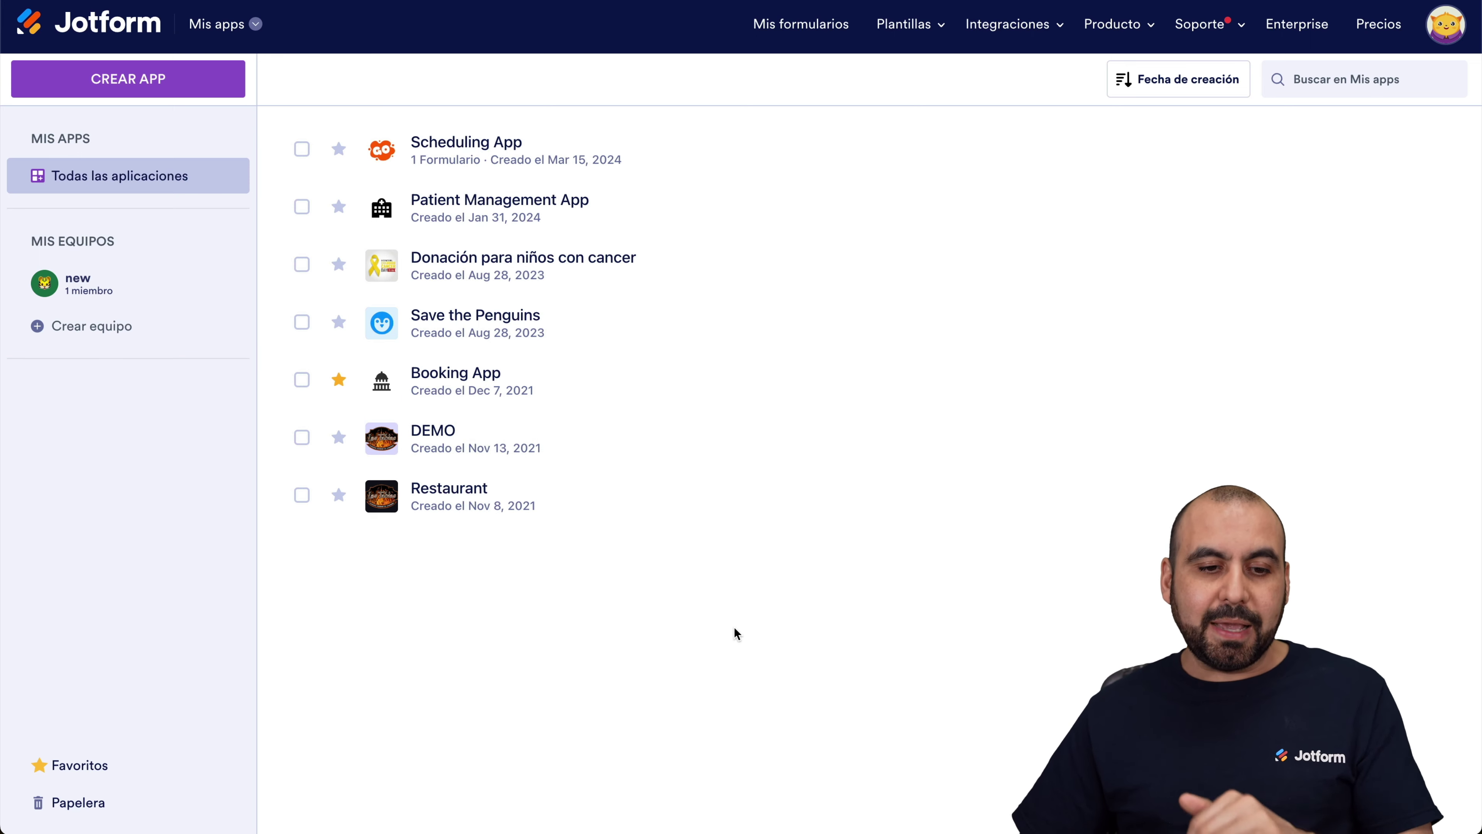
Start creating a new app from a template and browse the Apps de reservas category.
left_click(131, 93)
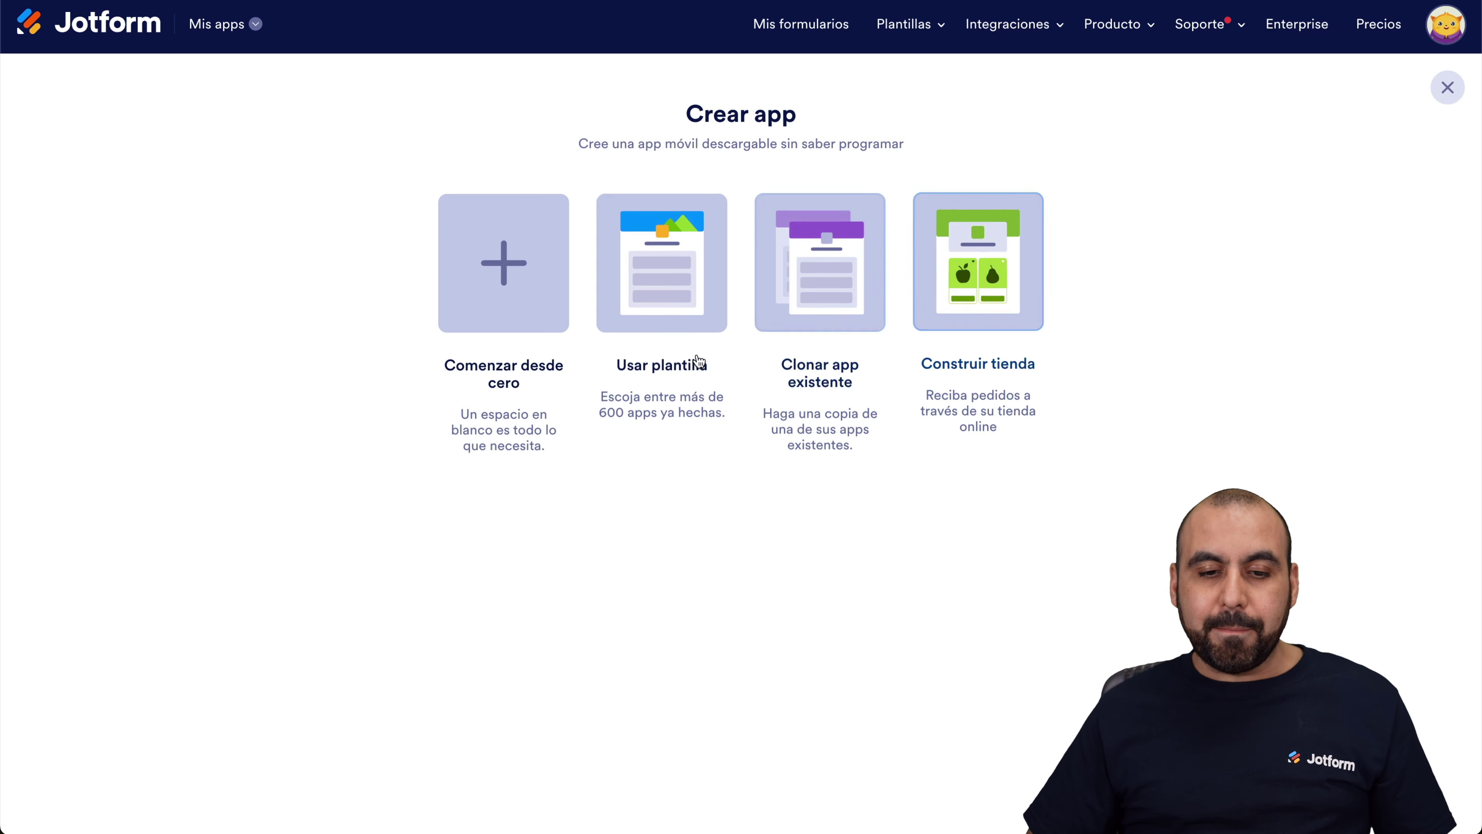
left_click(655, 304)
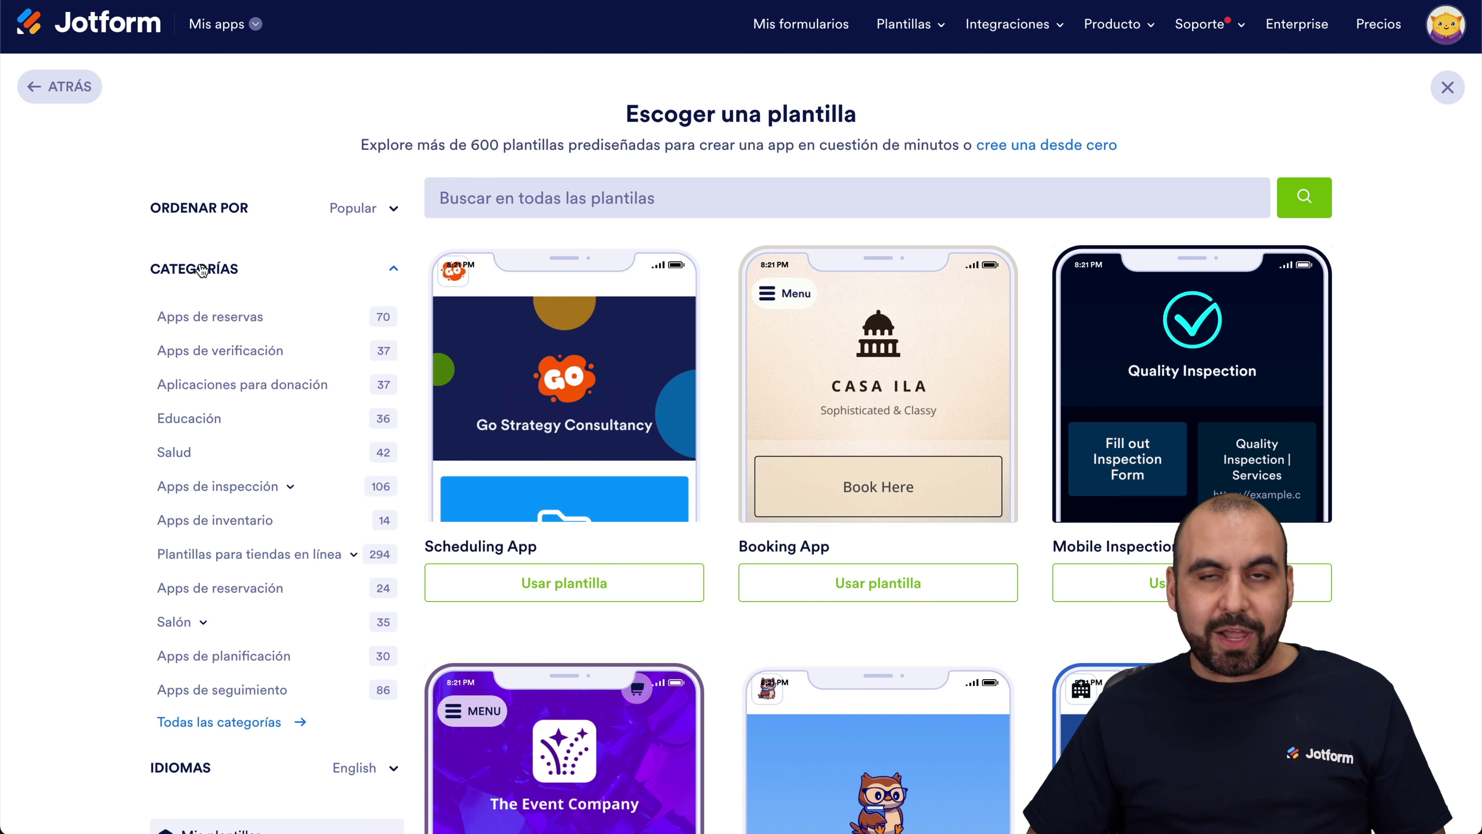
left_click(295, 322)
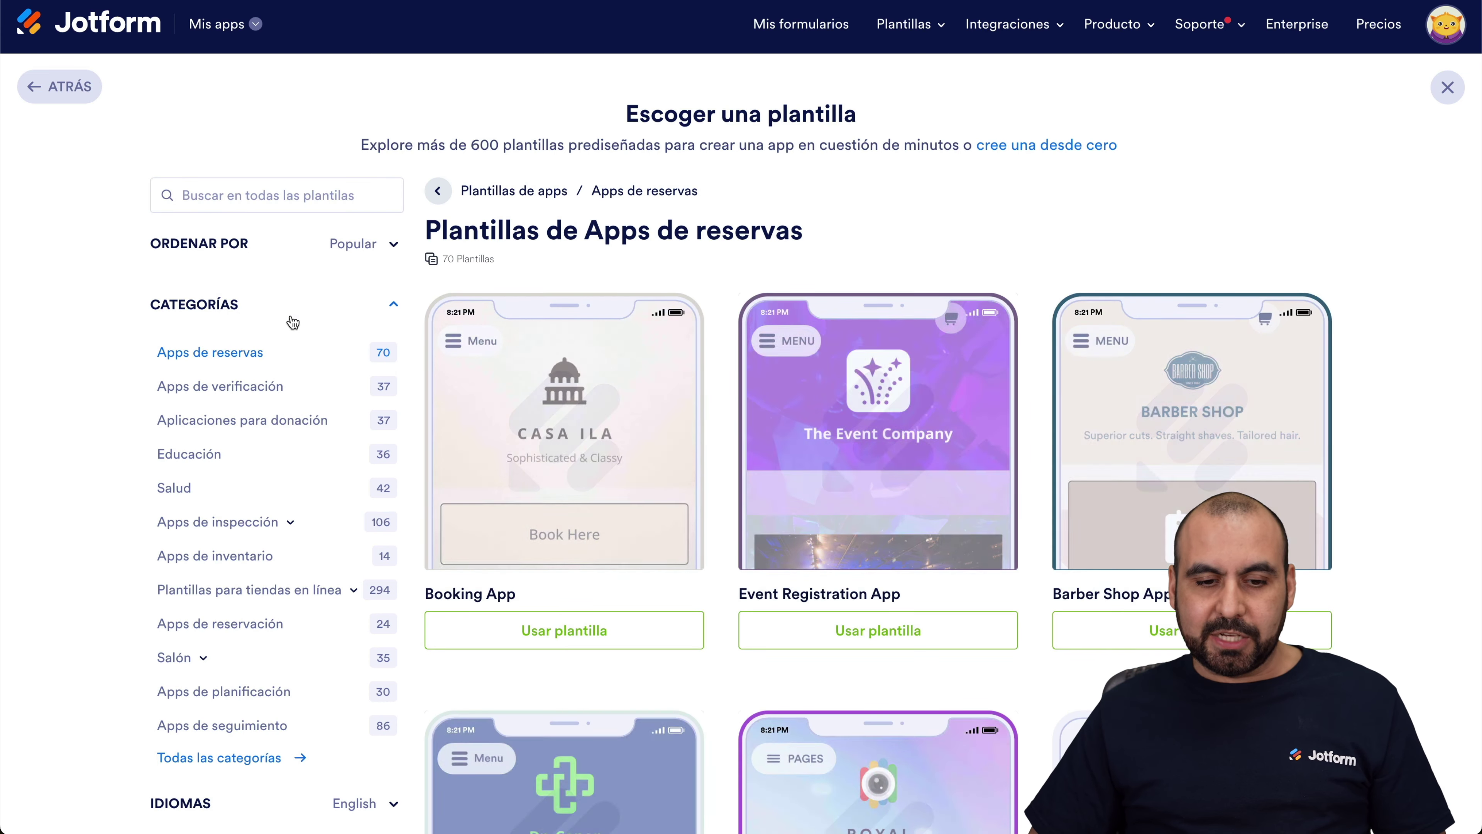
scroll(867, 618, "down", 2)
scroll(703, 424, "down", 2)
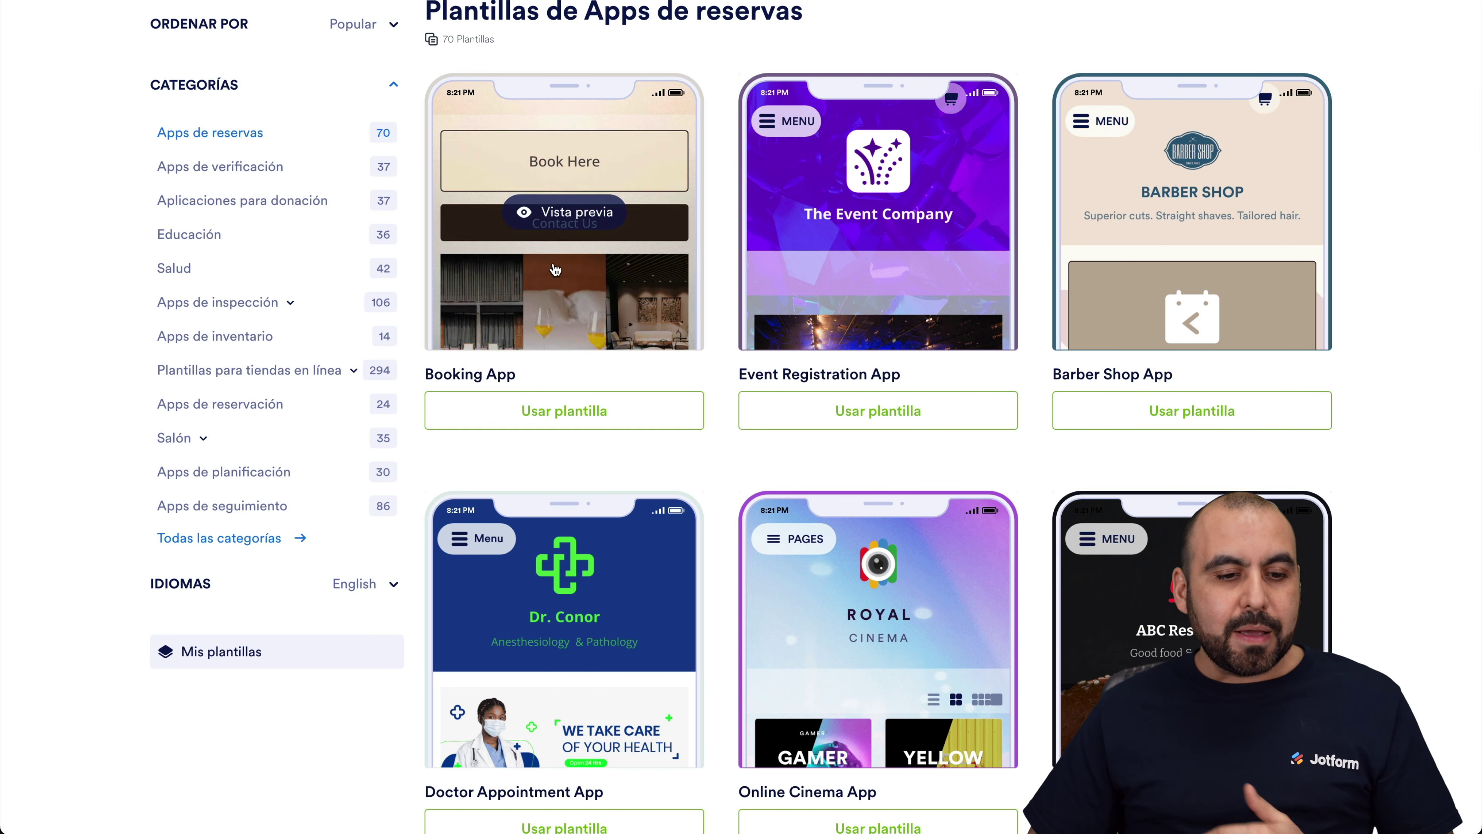
Filter the templates by the Spanish language and show the Apps de reservas category.
left_click(377, 576)
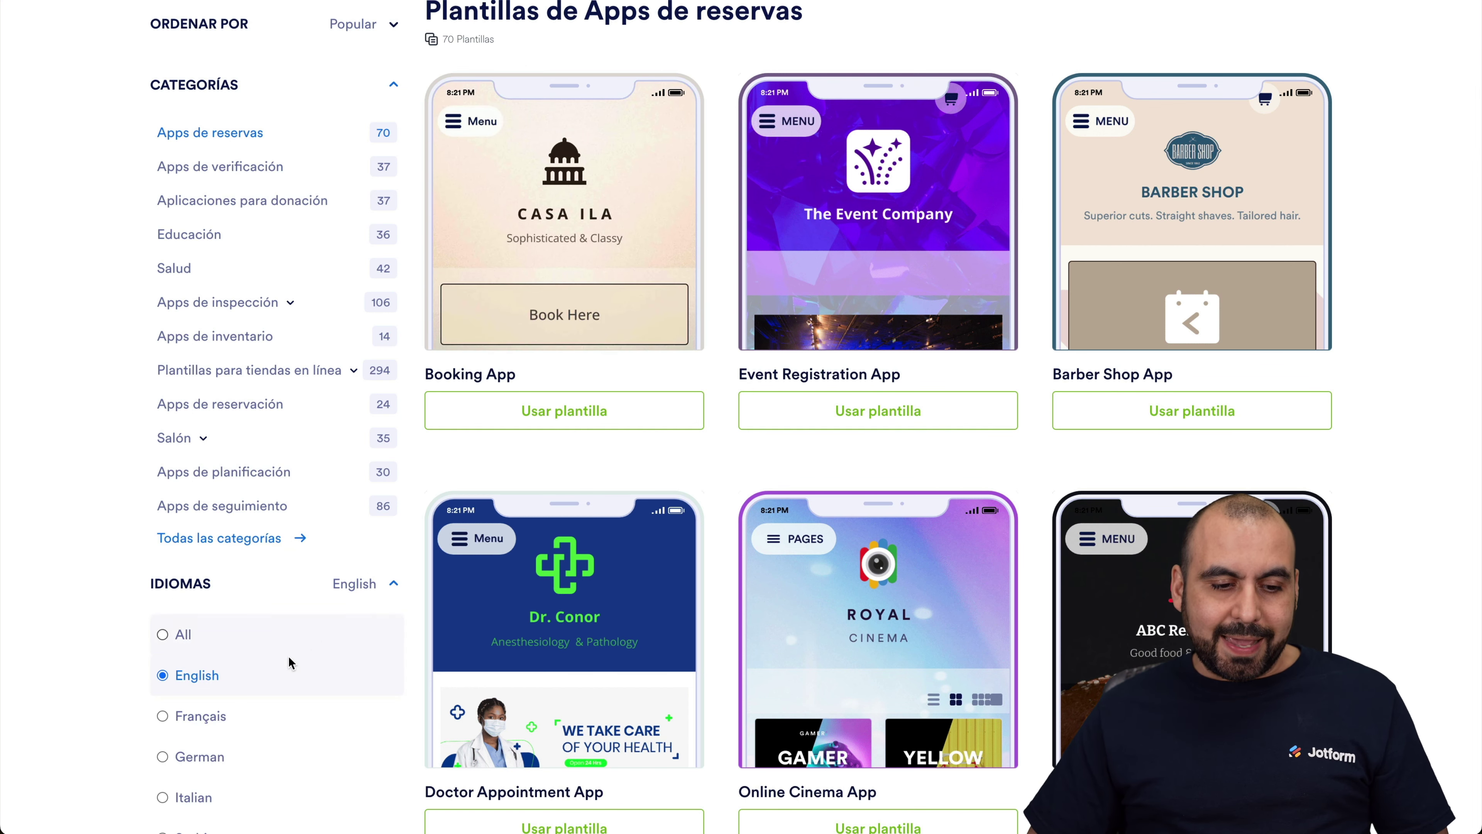
scroll(198, 759, "down", 2)
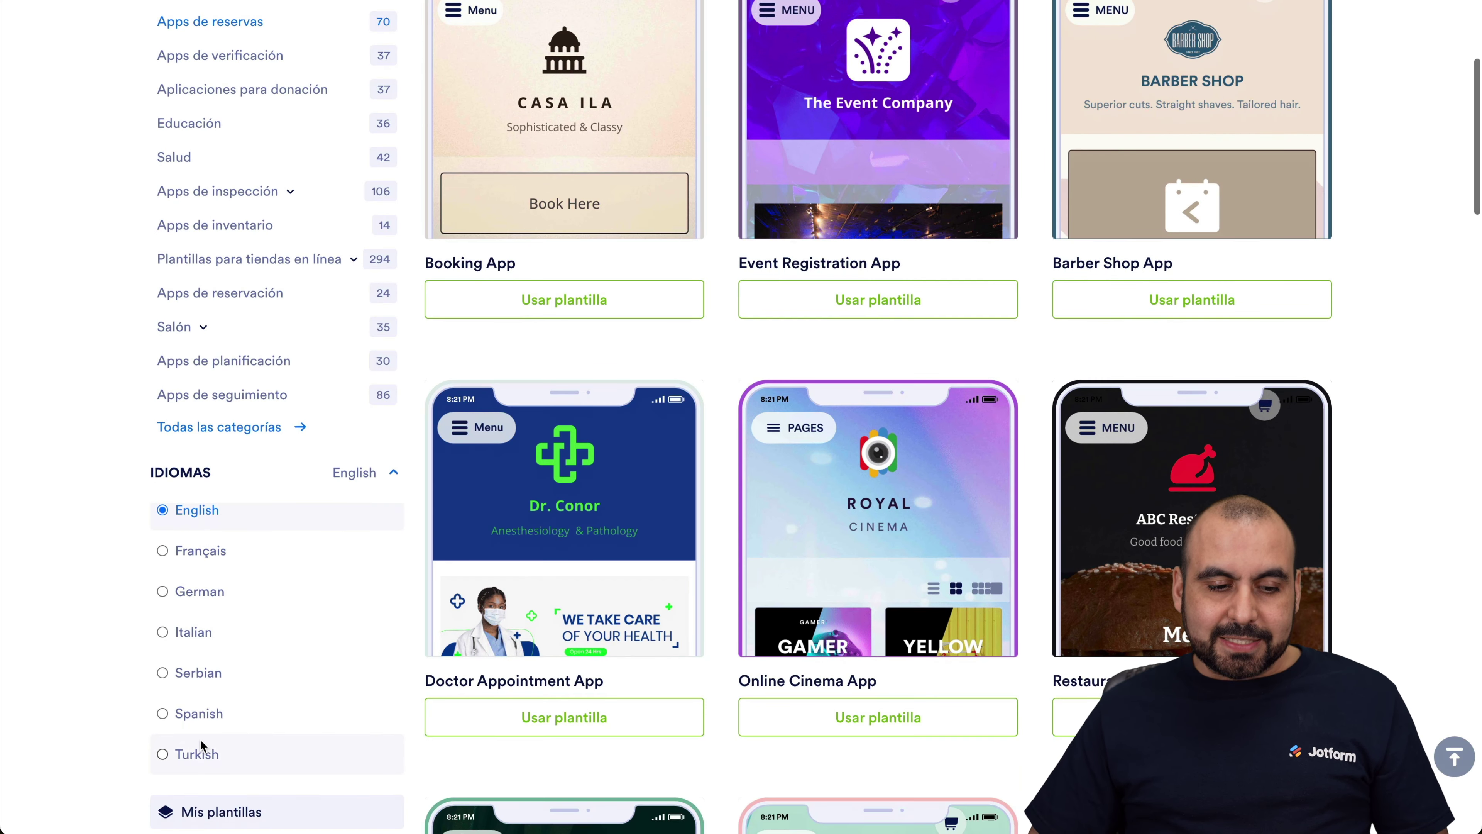
left_click(182, 712)
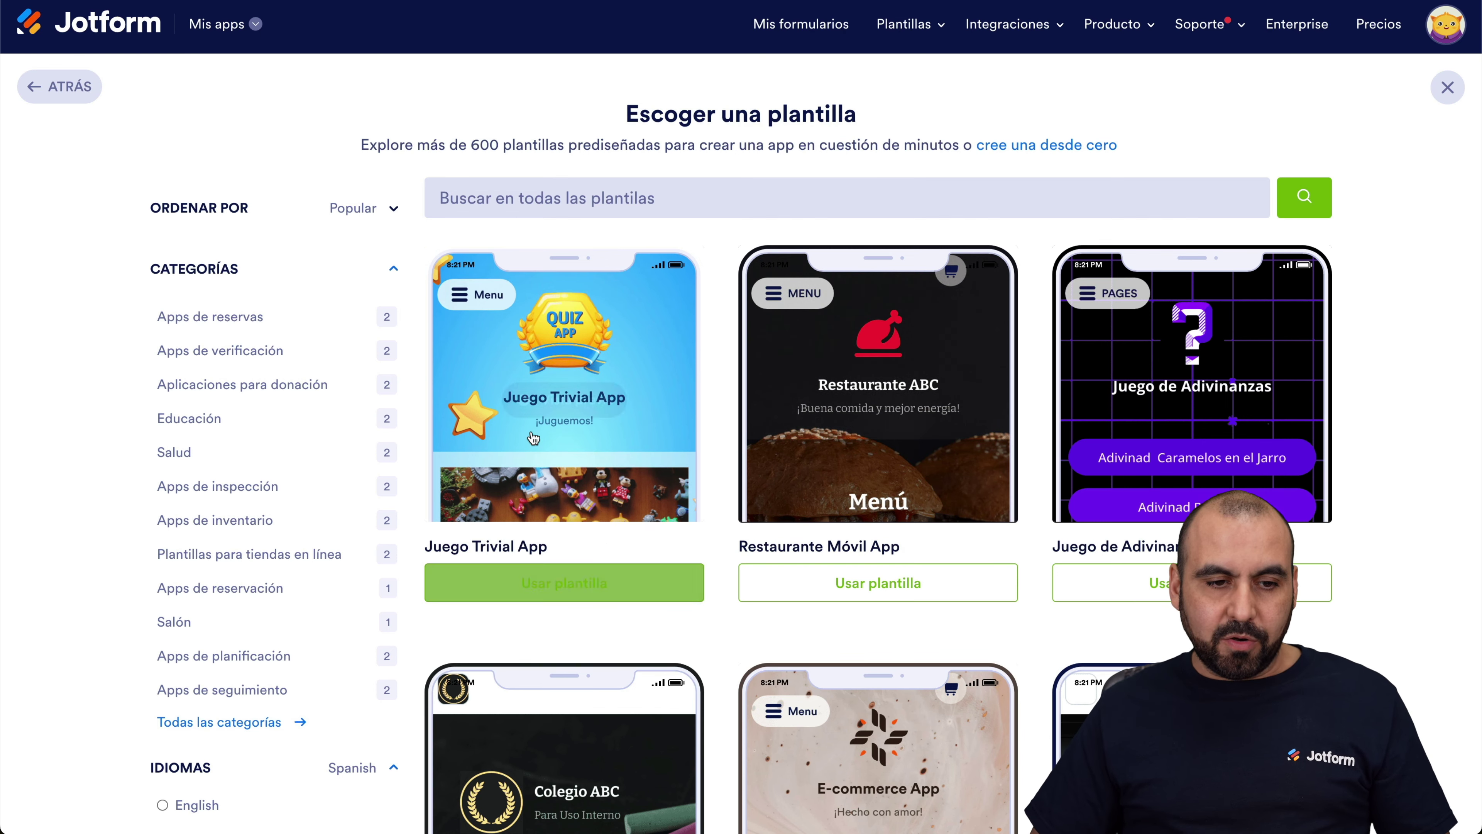
left_click(290, 316)
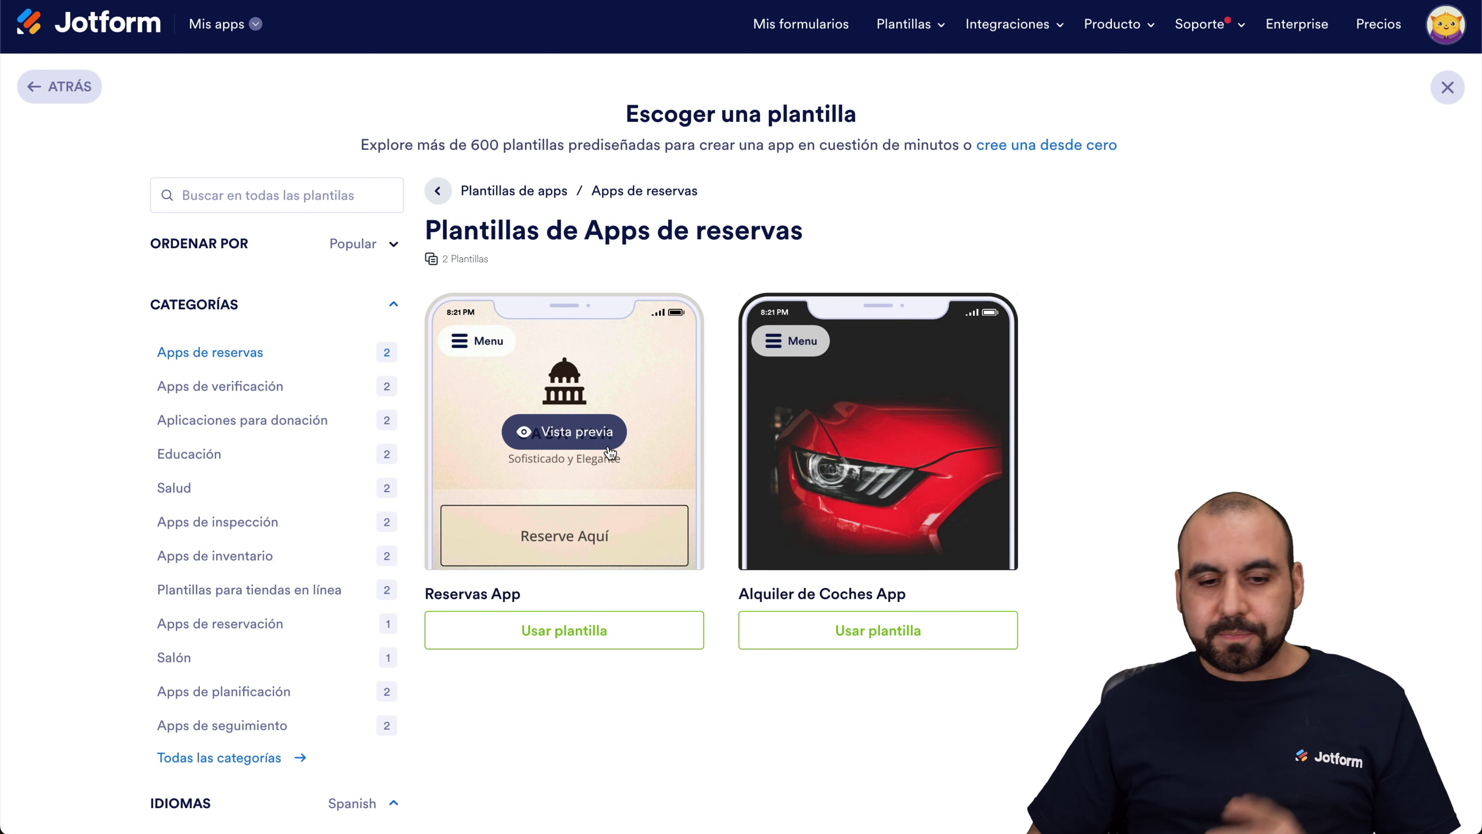
Preview the Reservas App template, including its navigation menu, and close the preview.
left_click(591, 439)
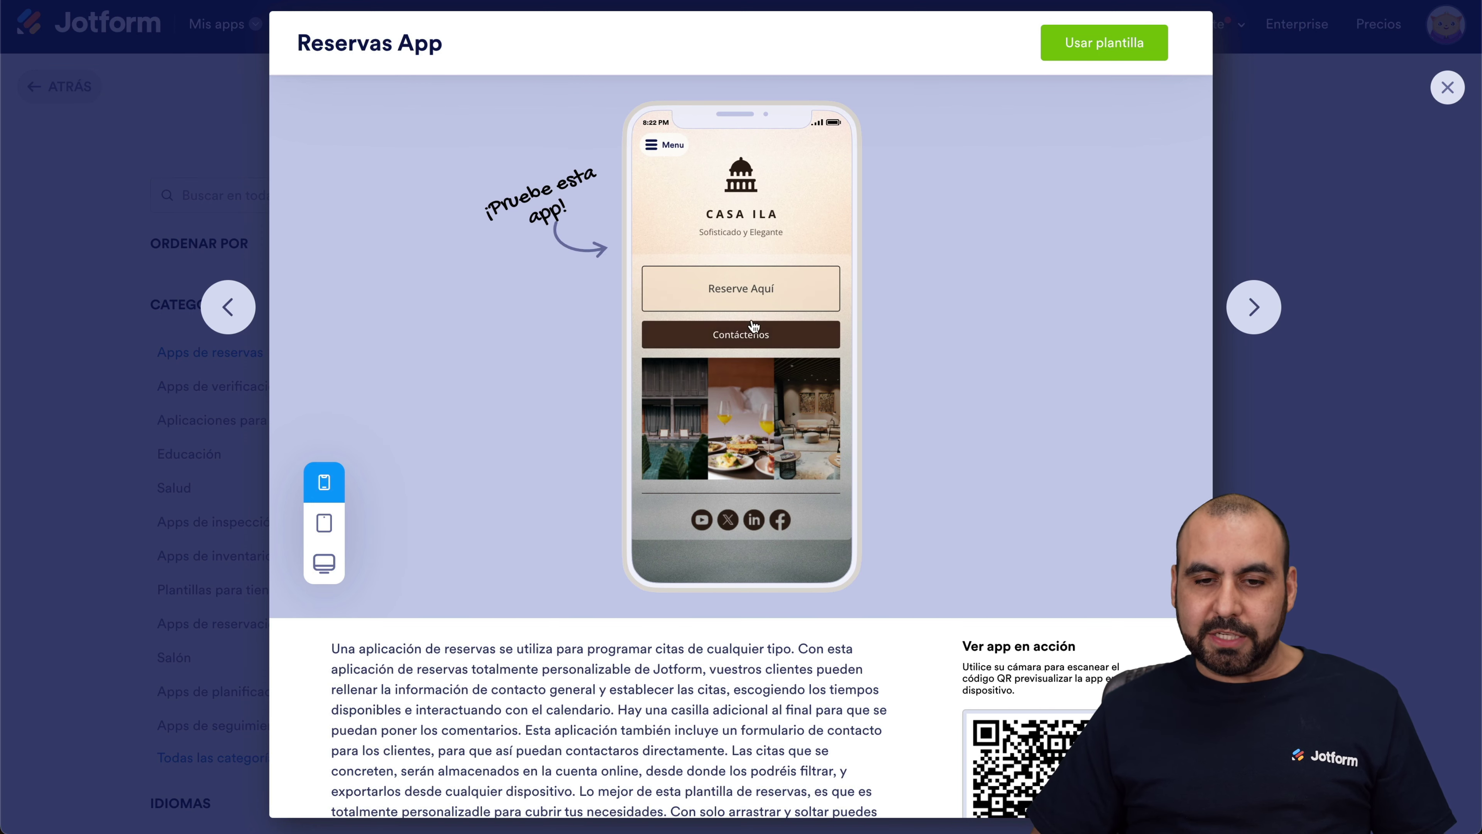
scroll(740, 425, "down", 2)
scroll(740, 432, "up", 3)
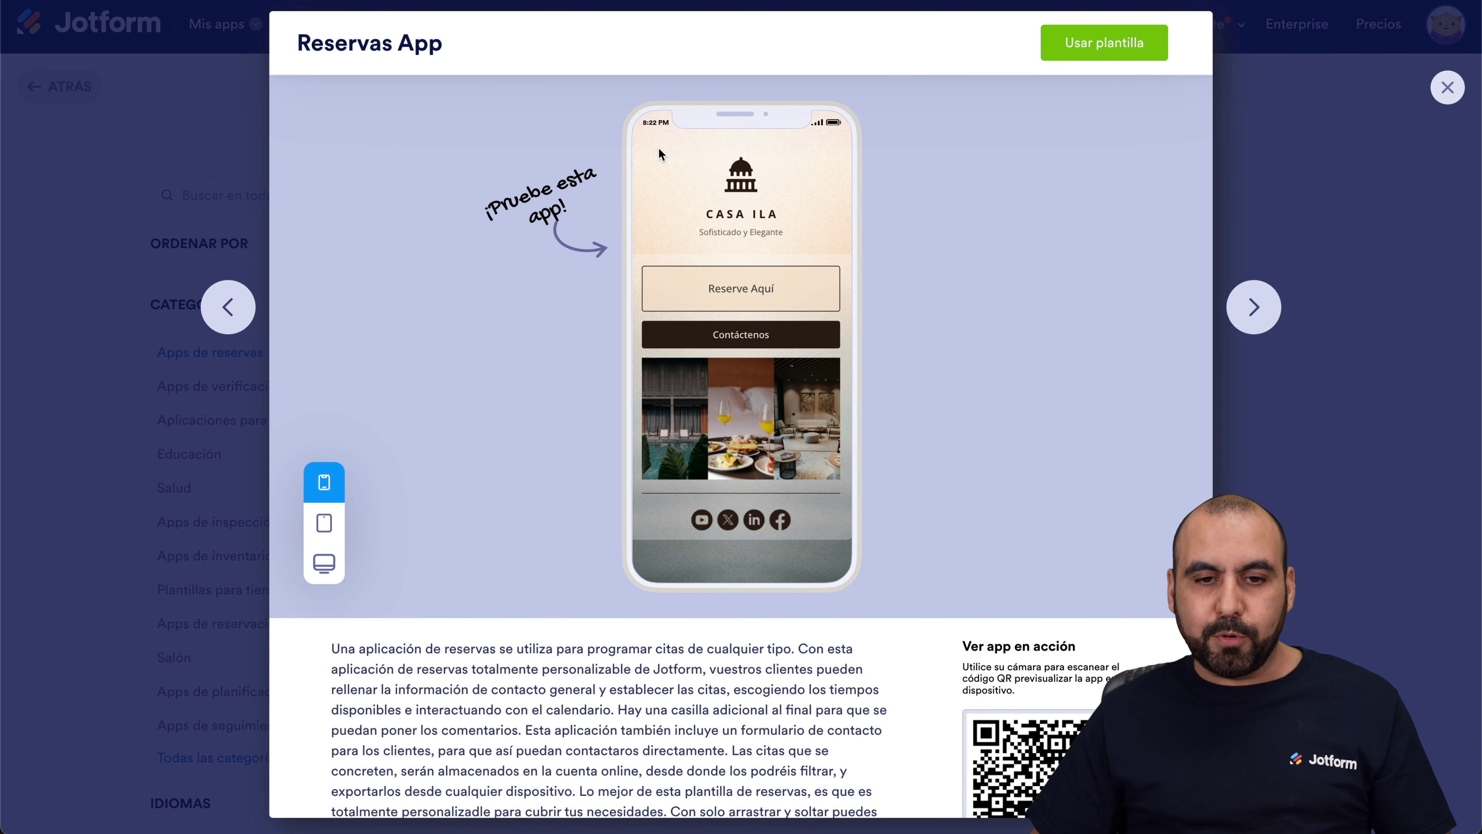
left_click(662, 145)
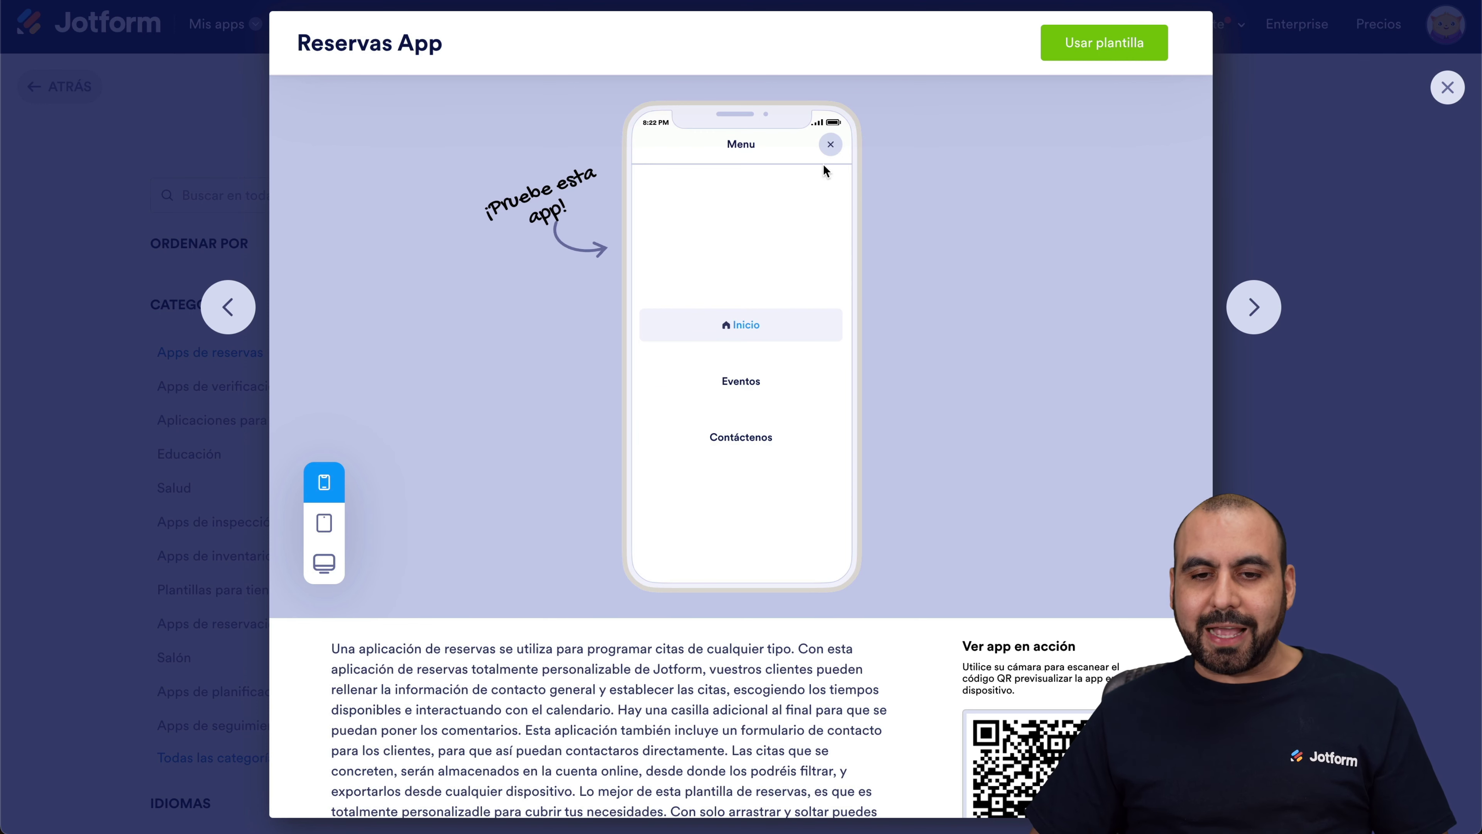
left_click(831, 145)
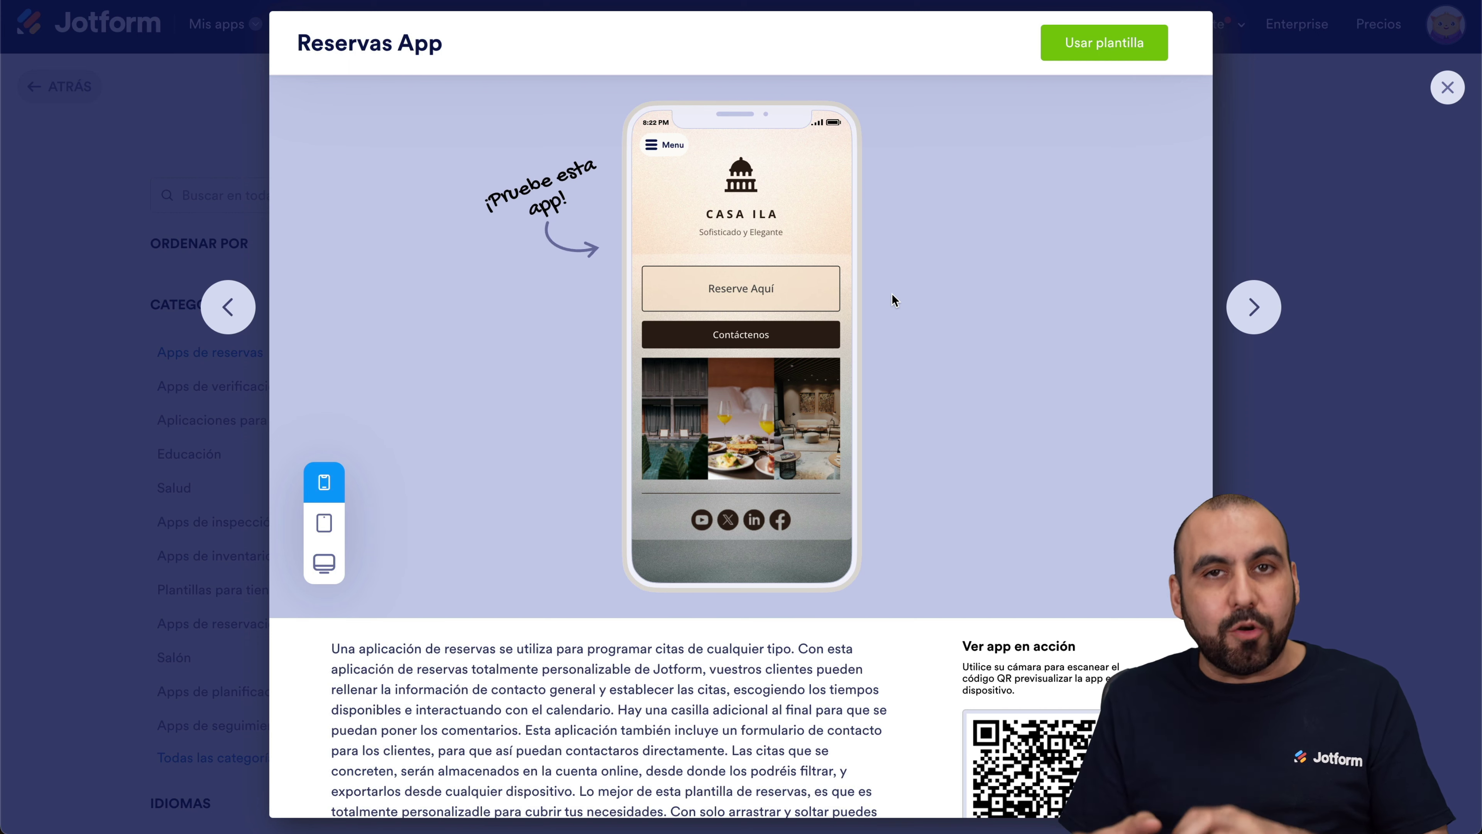
left_click(1449, 88)
Preview the Alquiler de Coches App template, examining its start page, offers gallery and reservation options, and close the preview.
left_click(896, 397)
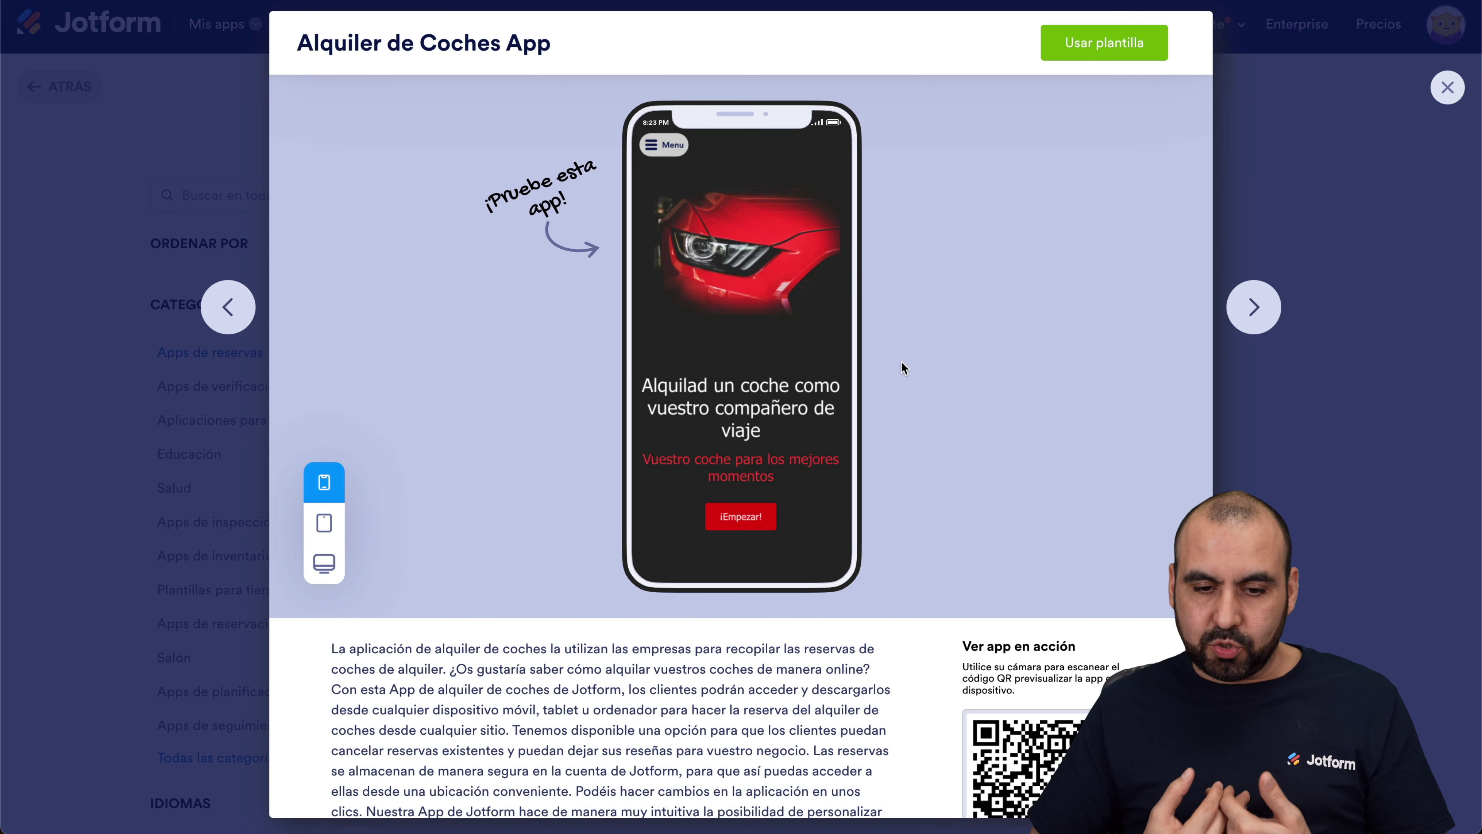
scroll(758, 467, "down", 2)
scroll(764, 512, "up", 2)
left_click(763, 508)
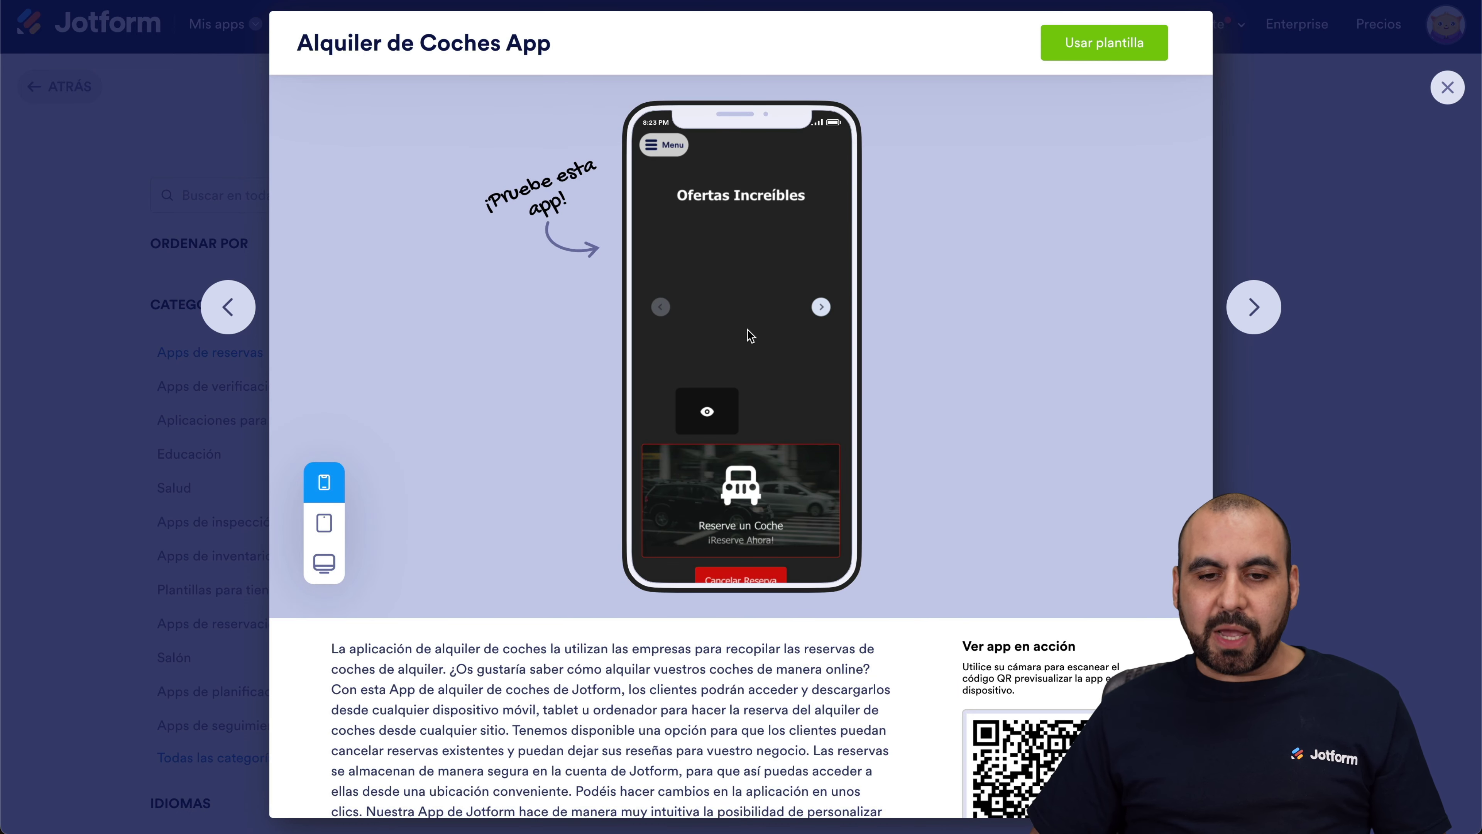
left_click(822, 308)
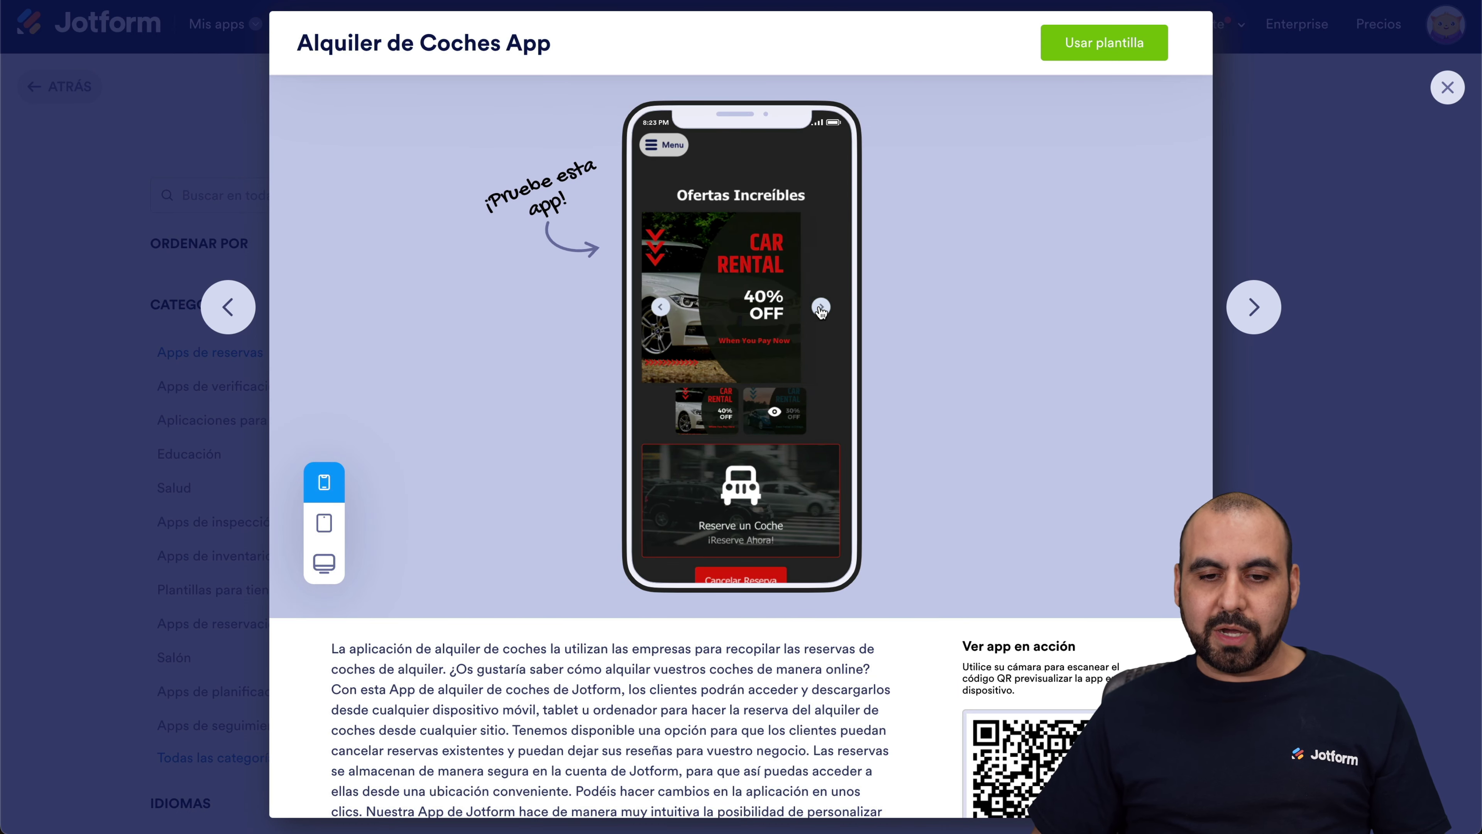
scroll(781, 440, "down", 5)
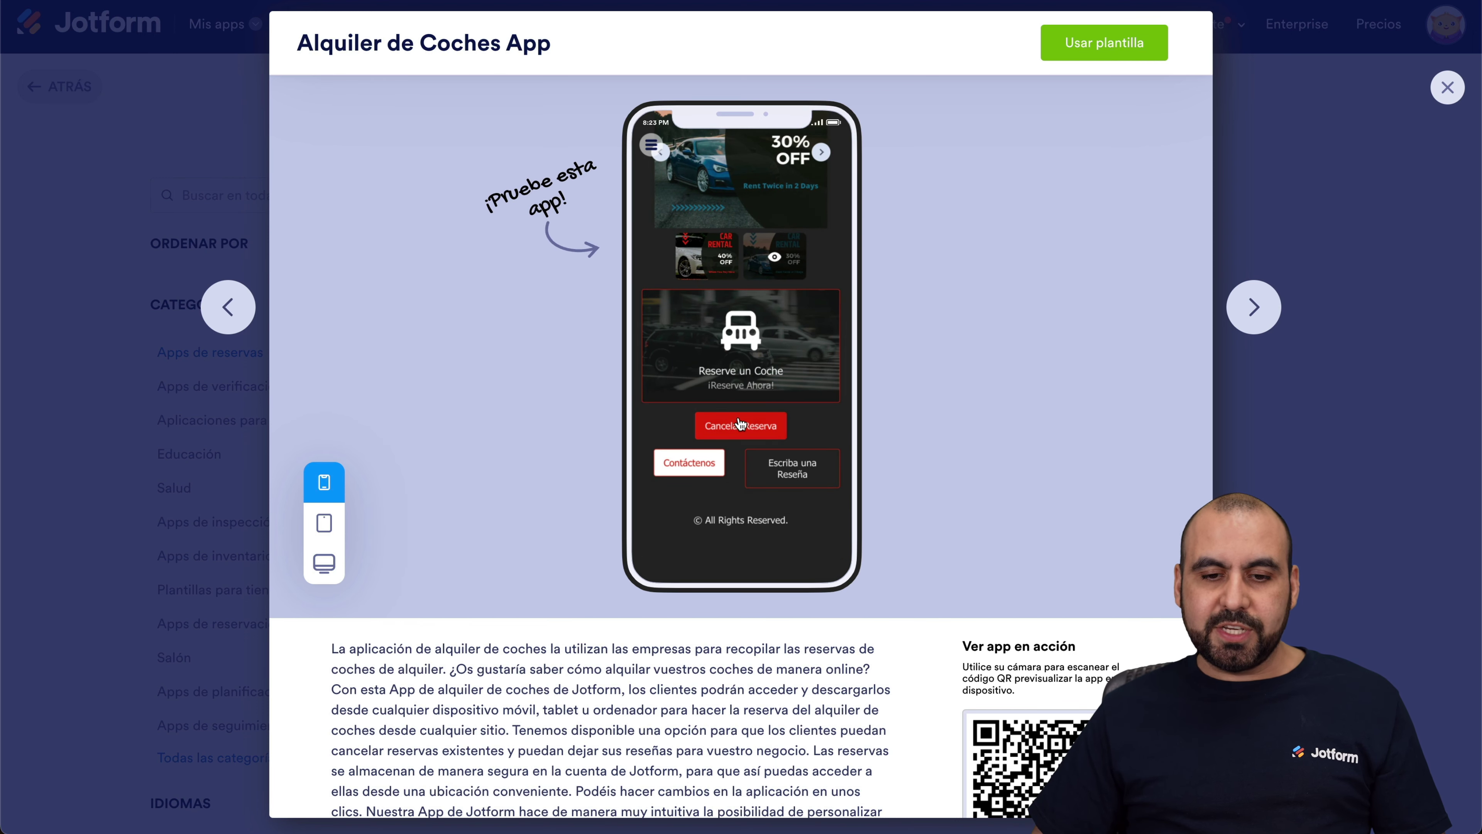
scroll(786, 479, "down", 1)
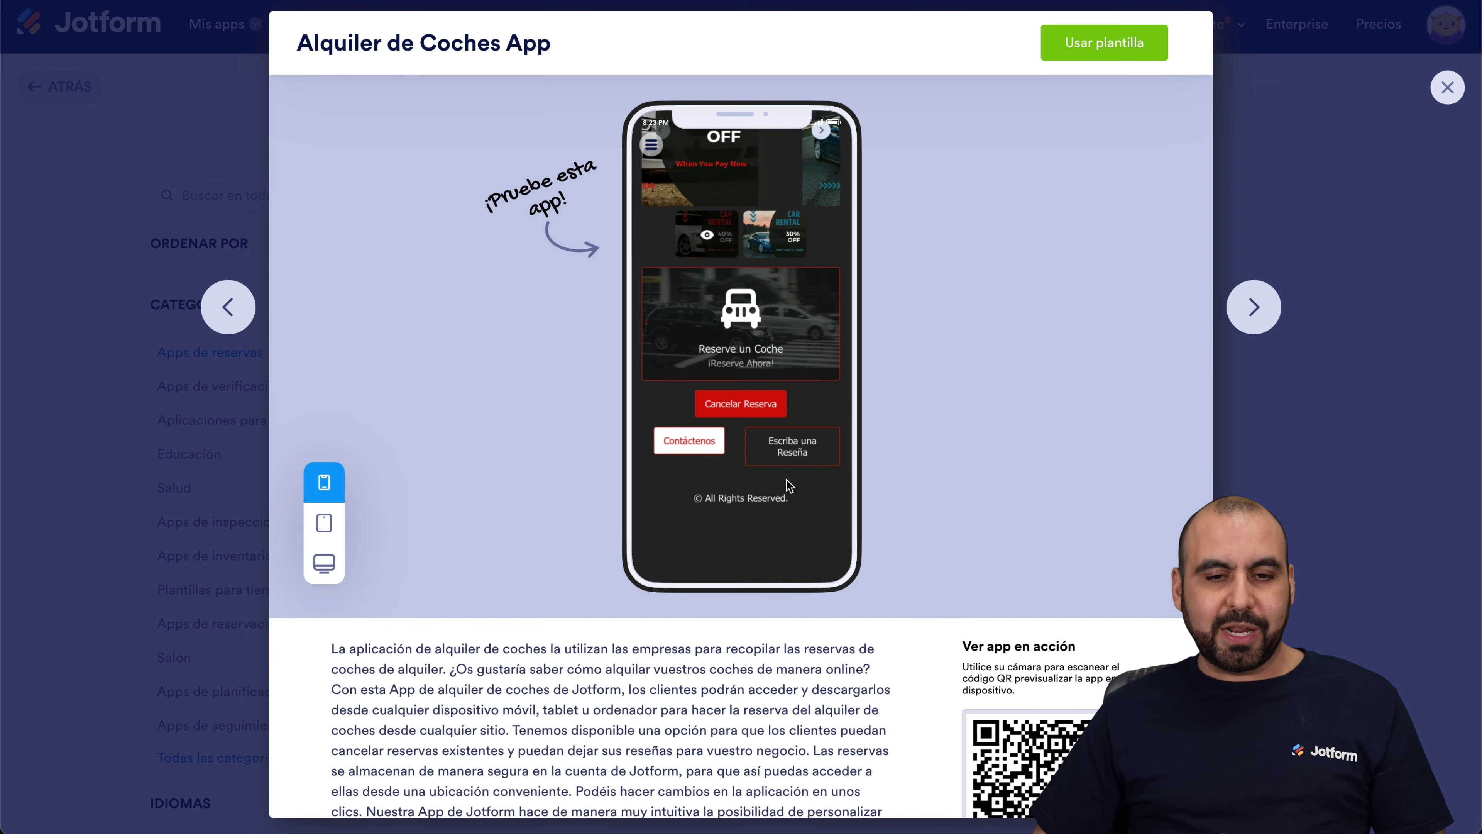
scroll(785, 478, "up", 5)
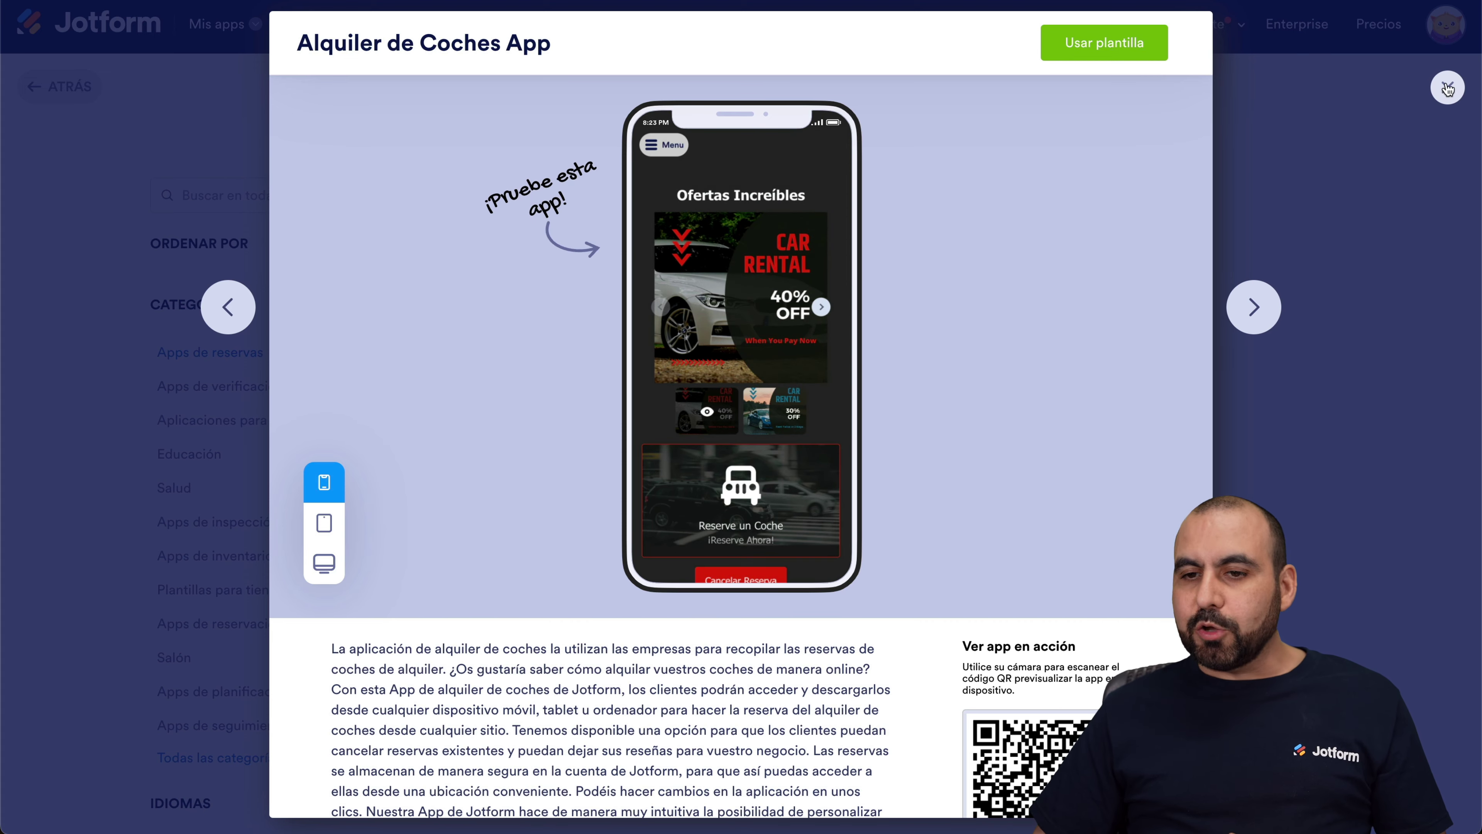
left_click(1446, 87)
Create the app from the Reservas App template.
mouse_move(586, 466)
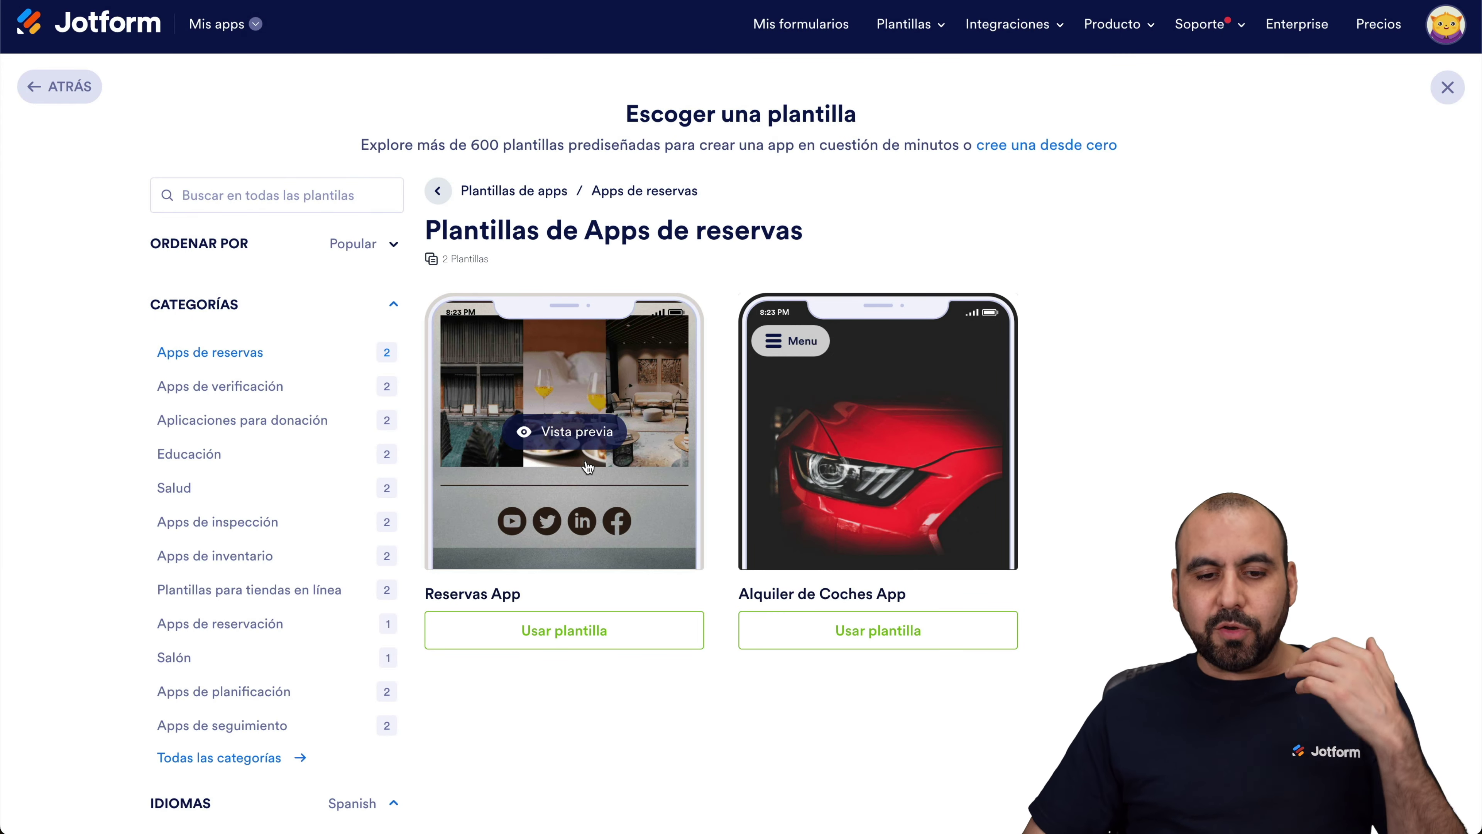
left_click(586, 466)
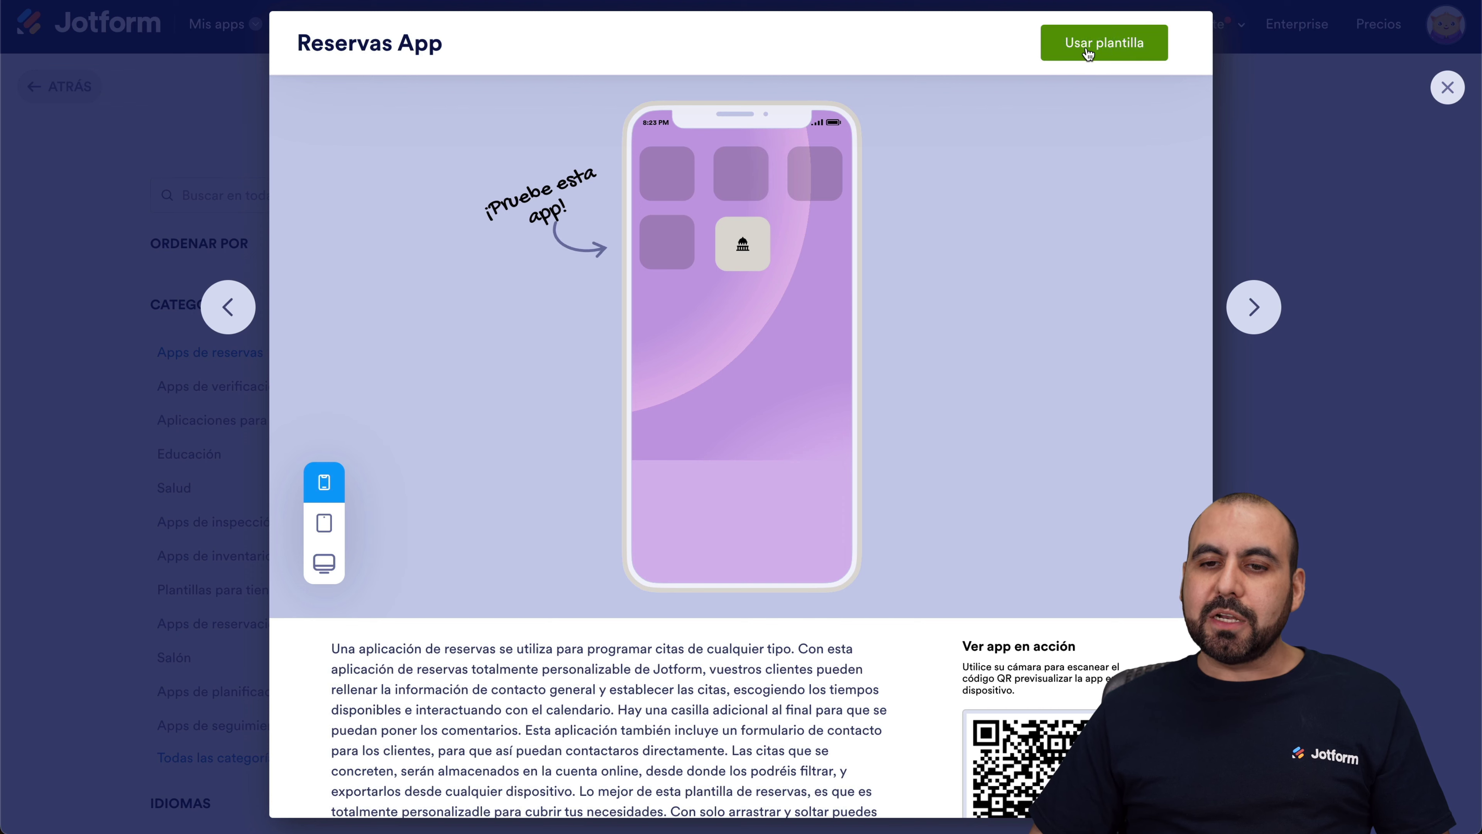
left_click(1075, 57)
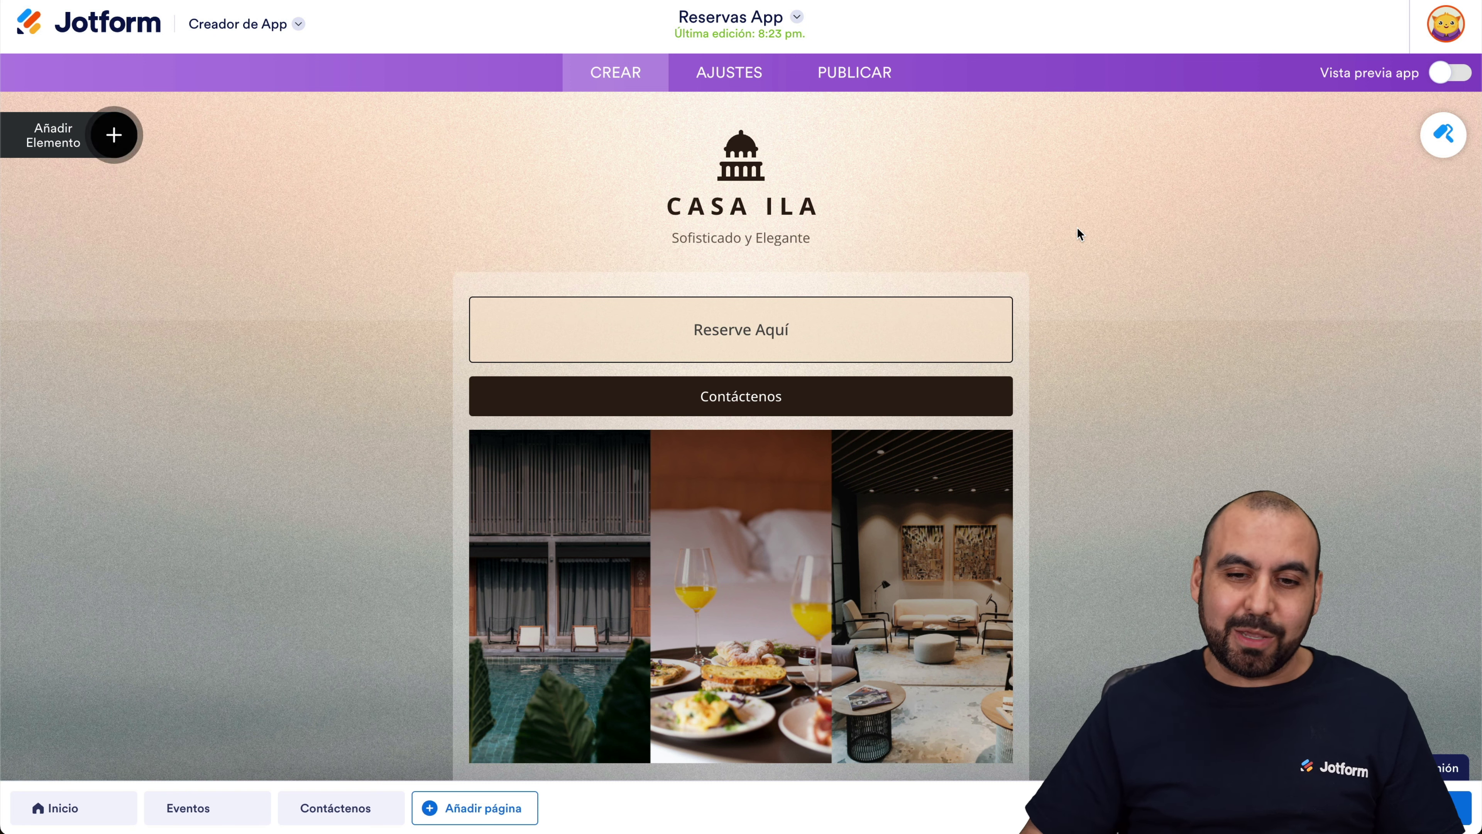
Open the form linked to the Reserve Aquí button for editing and review its heading, name, e-mail and phone fields.
left_click(760, 322)
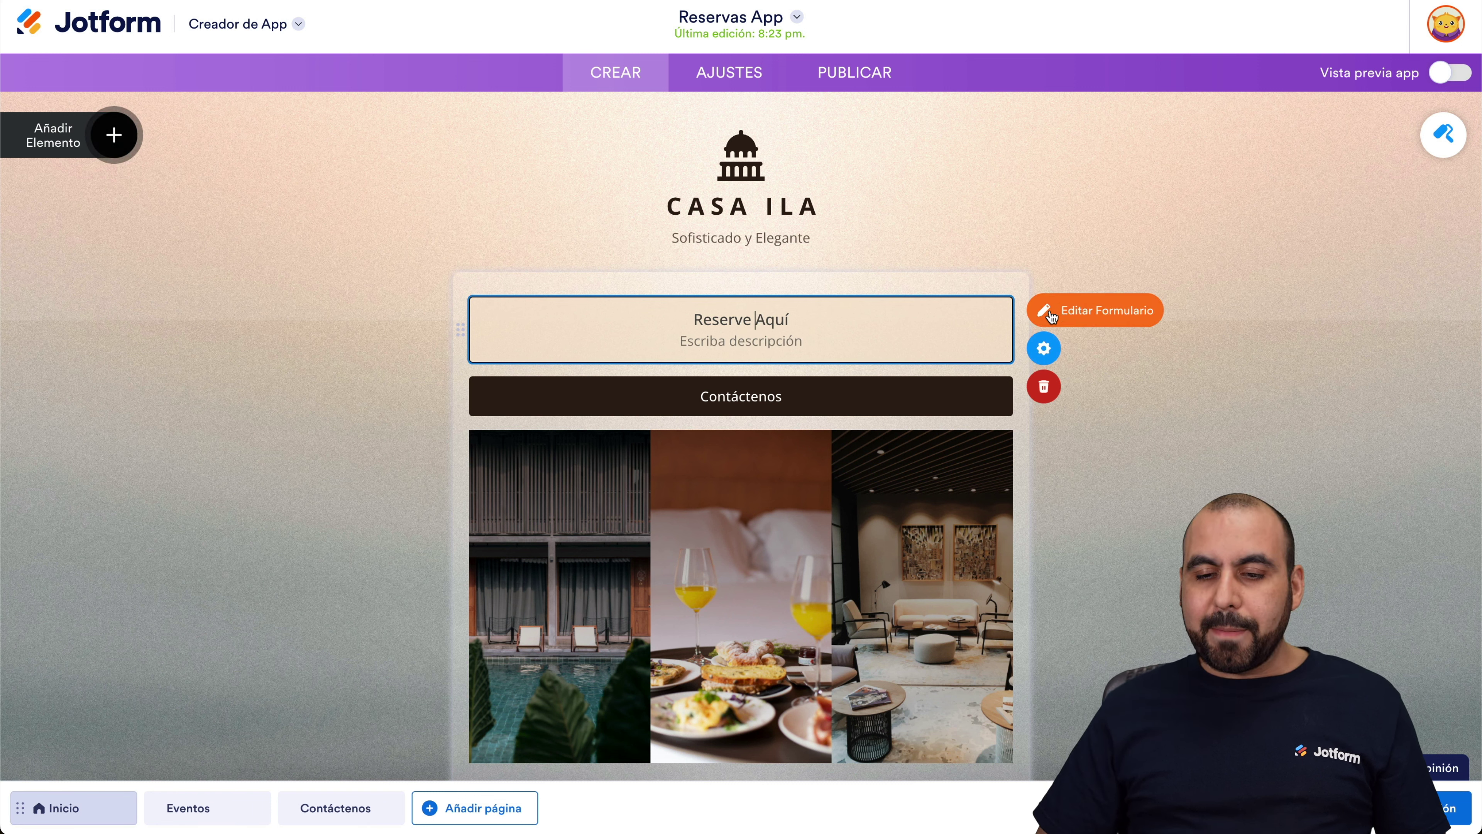
left_click(1107, 316)
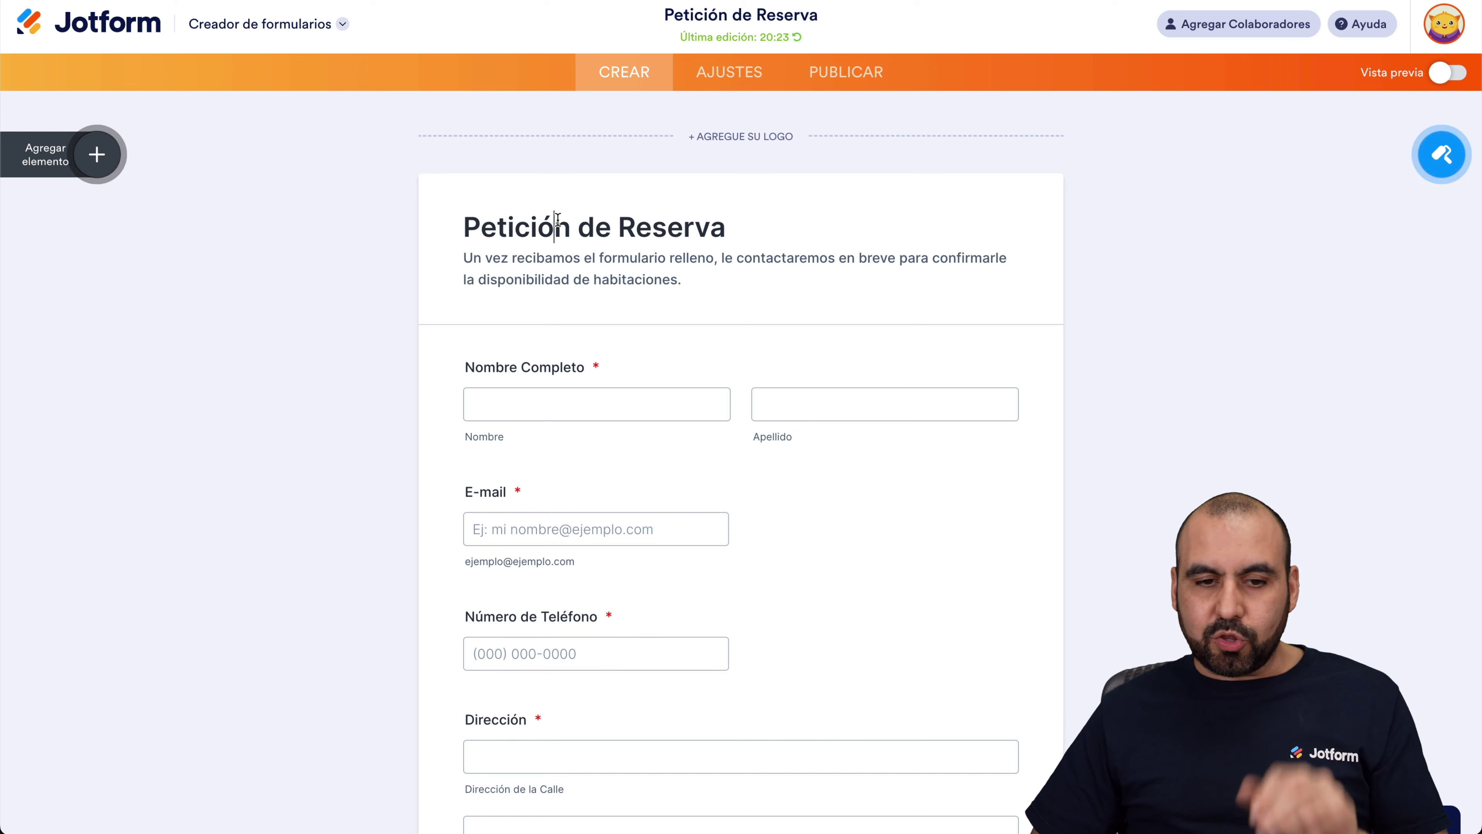
left_click(570, 274)
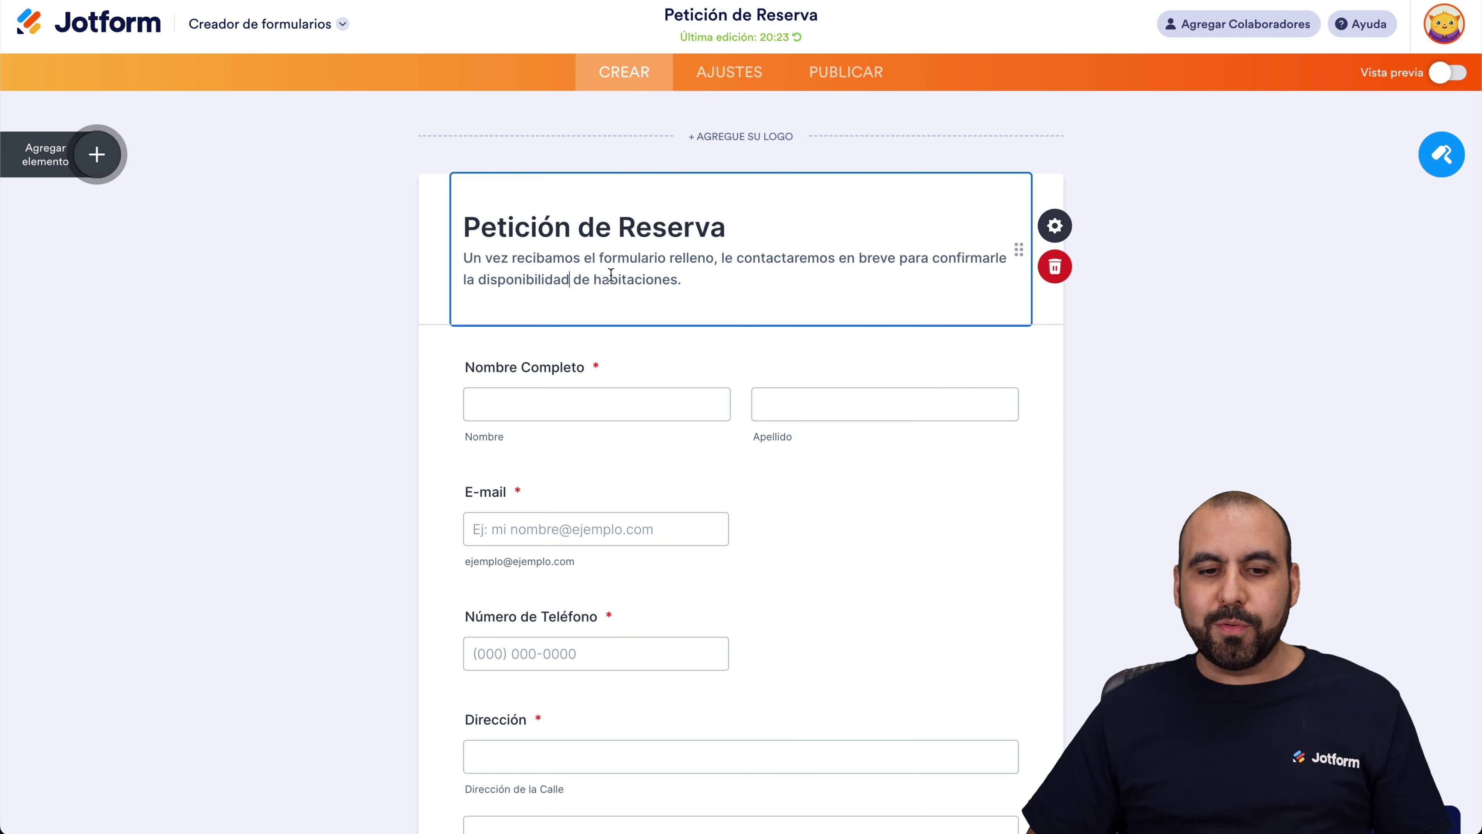
left_click(589, 377)
scroll(621, 470, "down", 3)
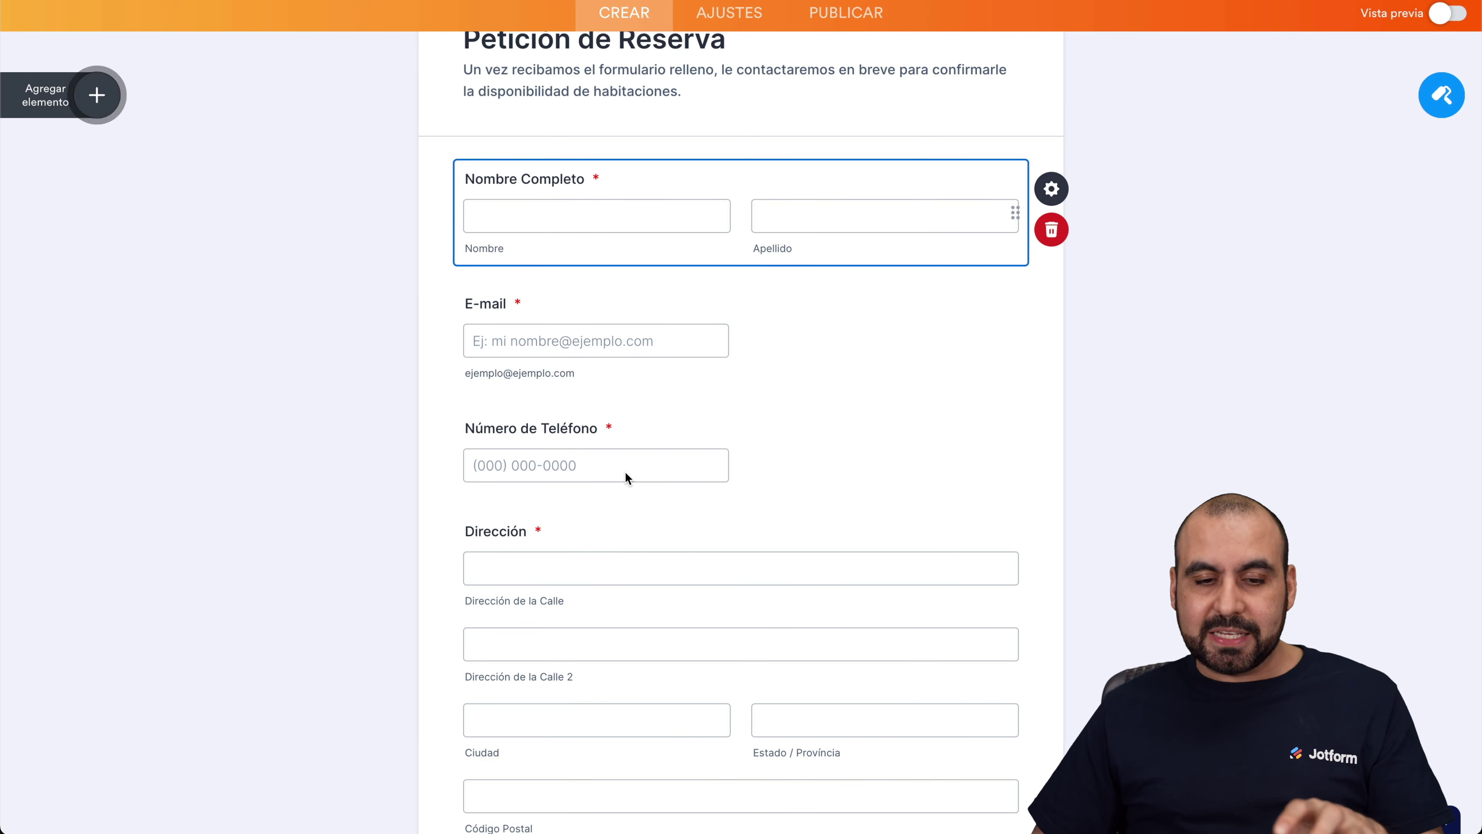
left_click(656, 340)
left_click(640, 451)
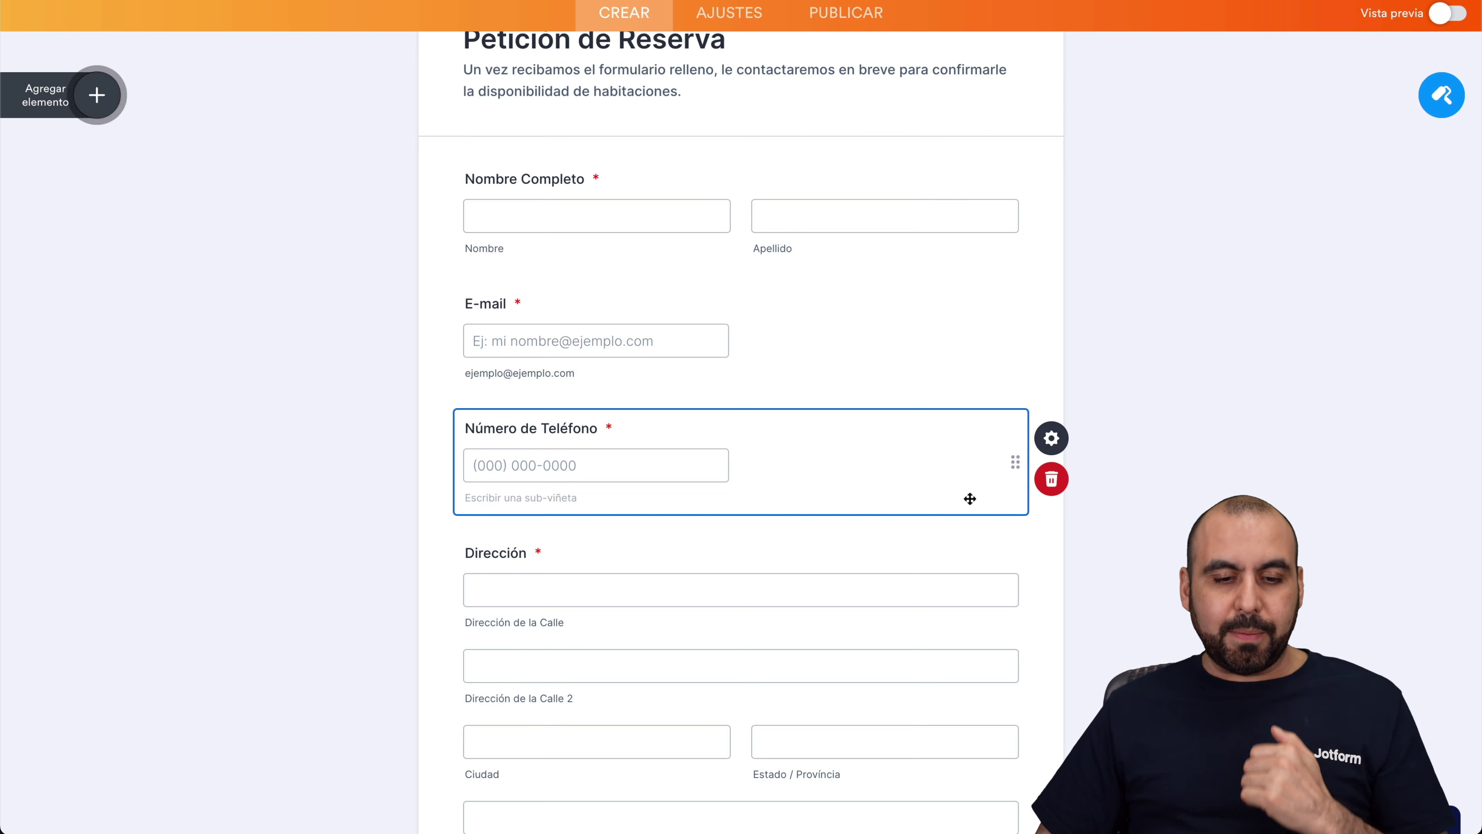
Delete the Dirección field from the Petición de Reserva form.
scroll(969, 498, "down", 4)
left_click(804, 435)
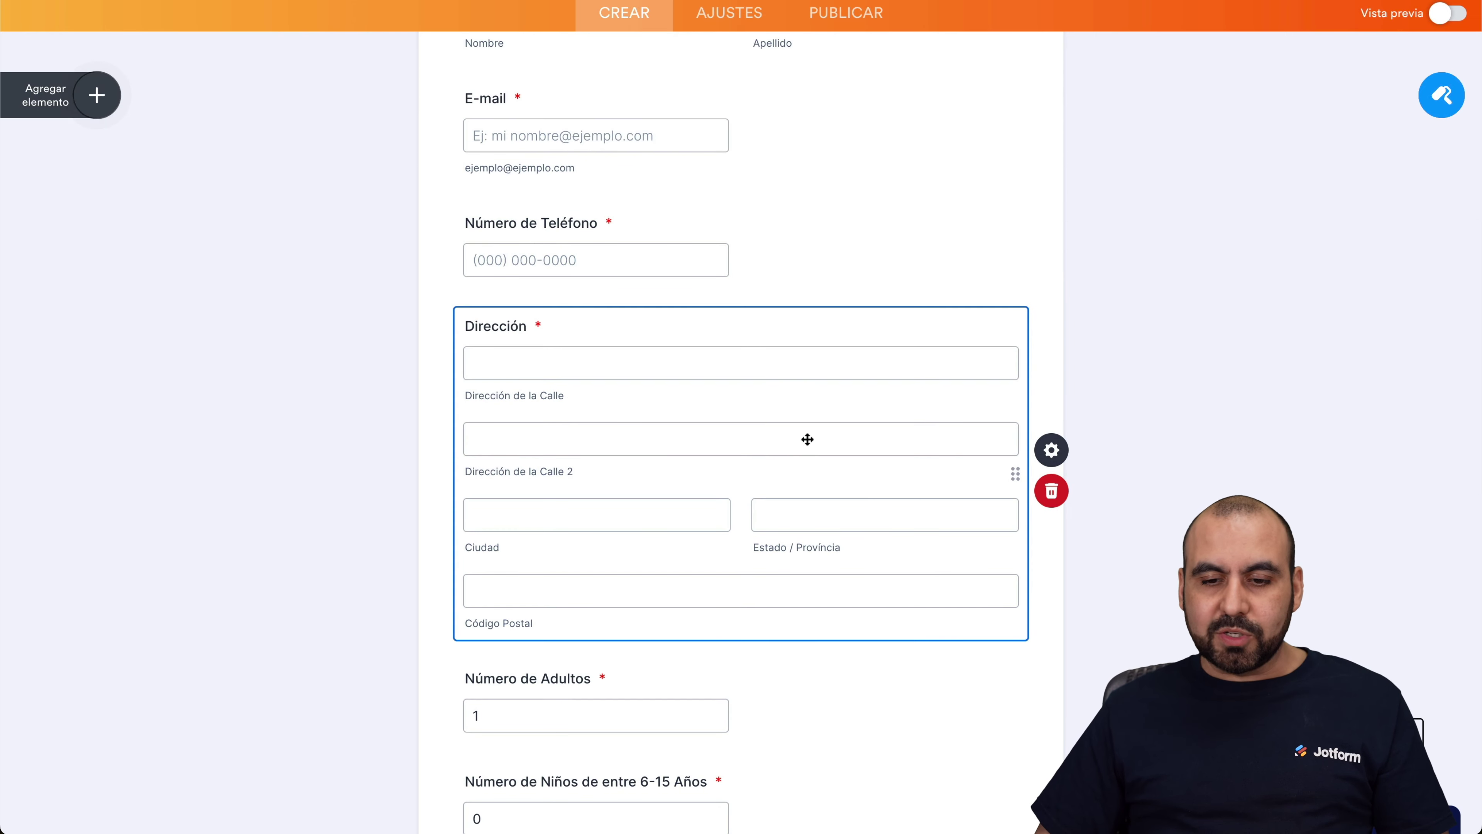
left_click(1045, 493)
Review the form's remaining fields, from the contact details through the guest numbers and dates to Comentarios.
scroll(770, 467, "up", 4)
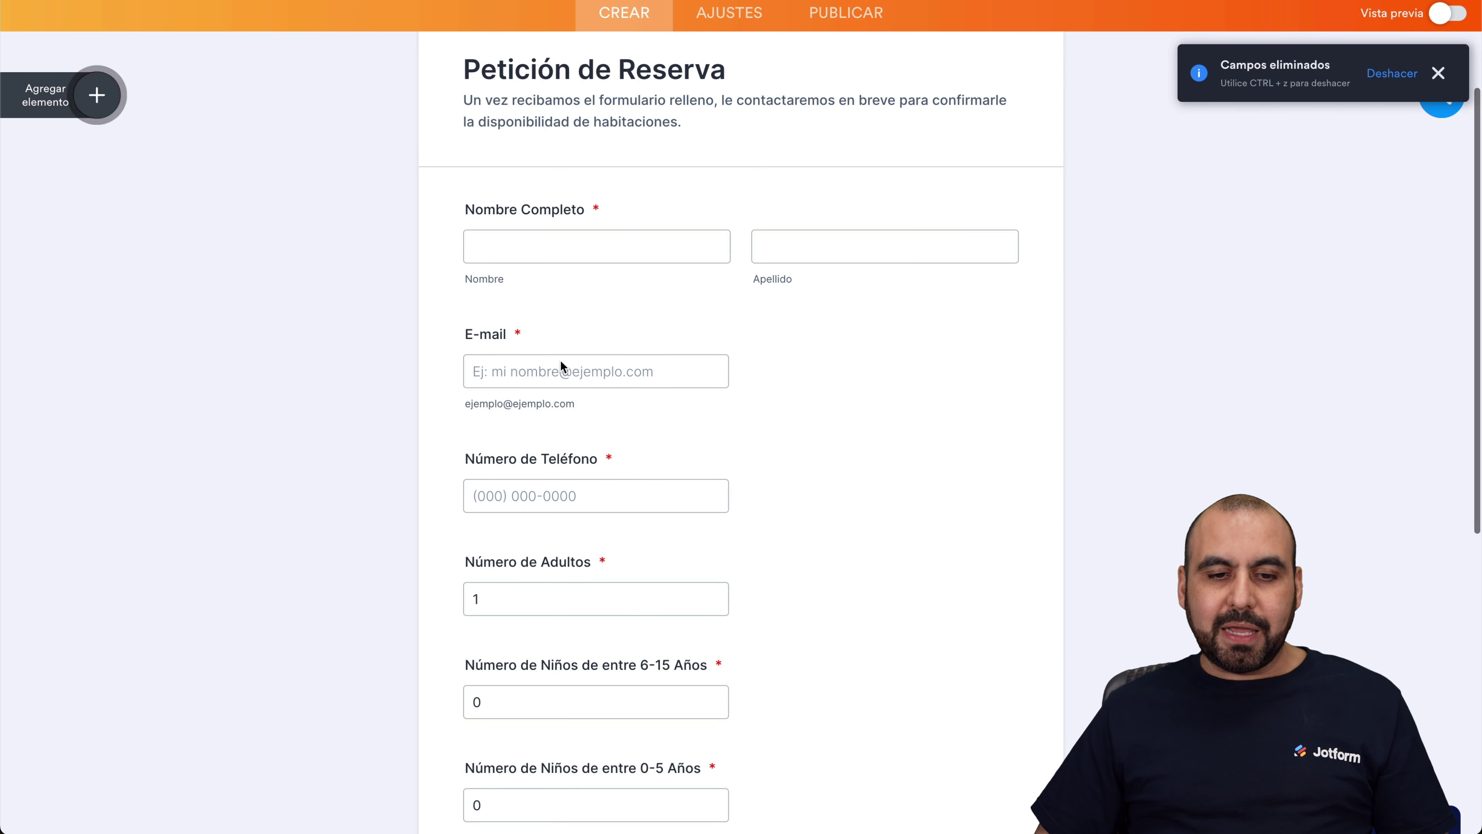
scroll(613, 504, "down", 3)
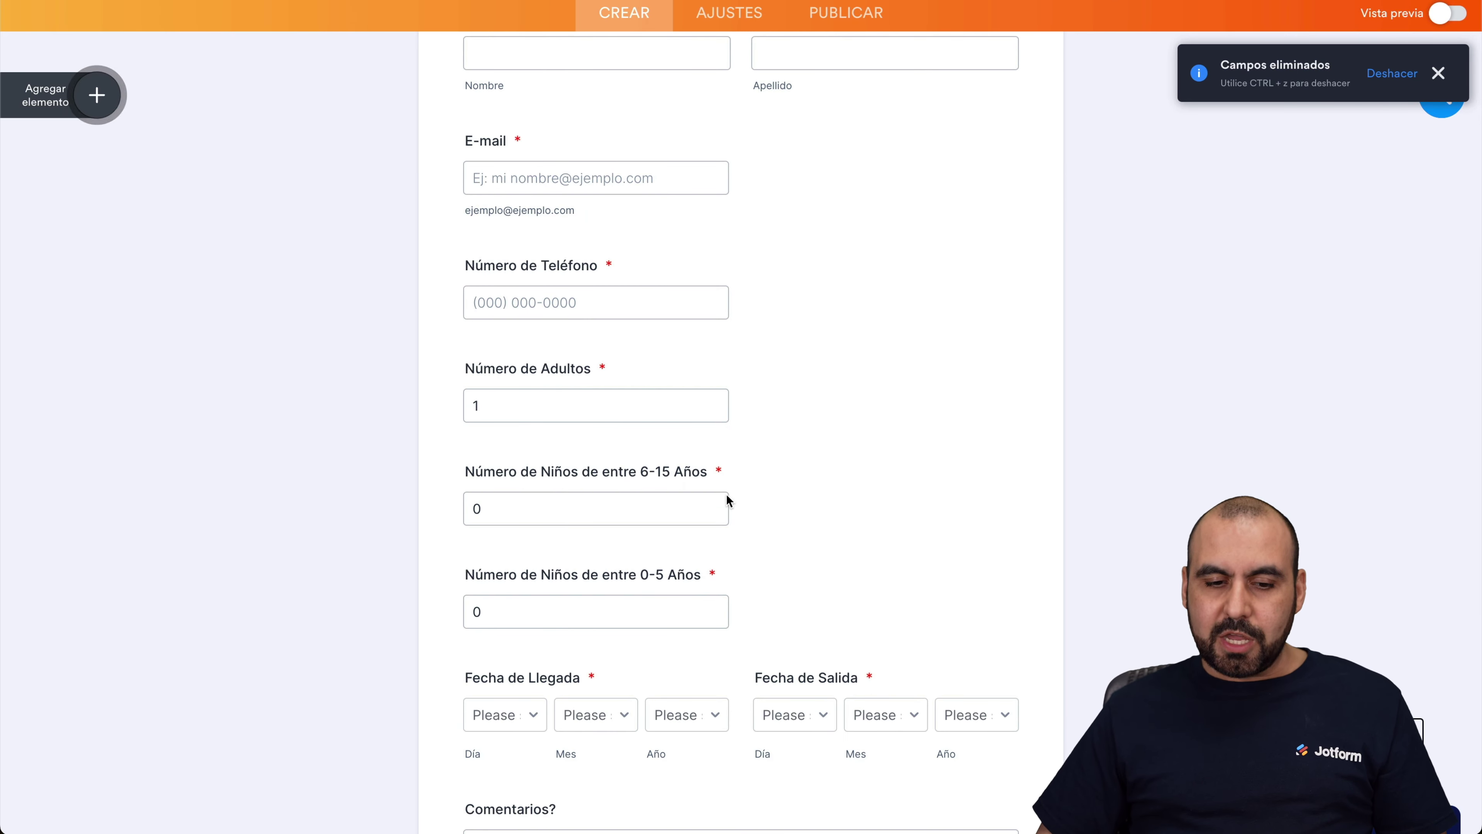
scroll(727, 496, "down", 4)
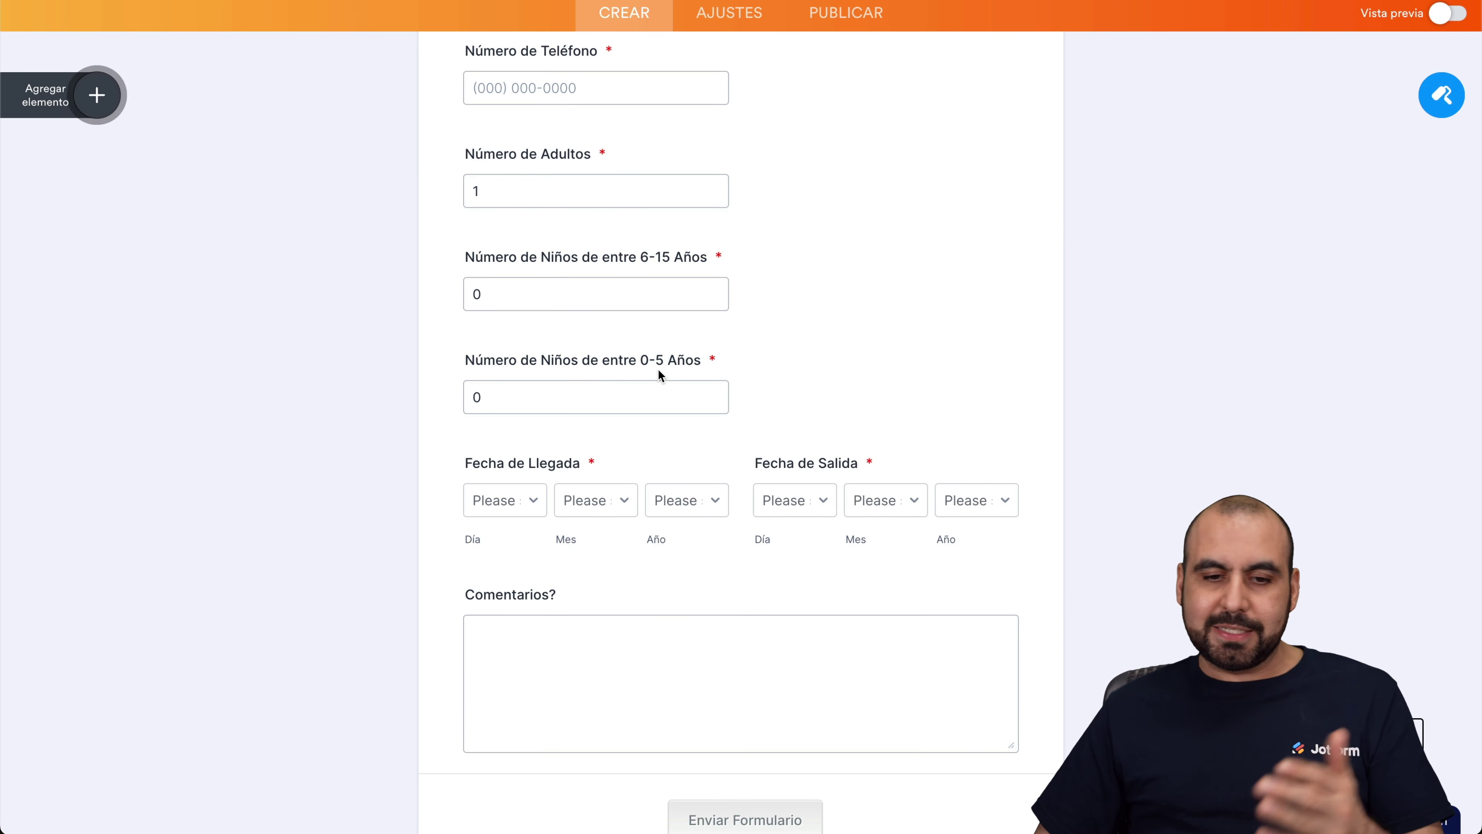
scroll(701, 371, "down", 3)
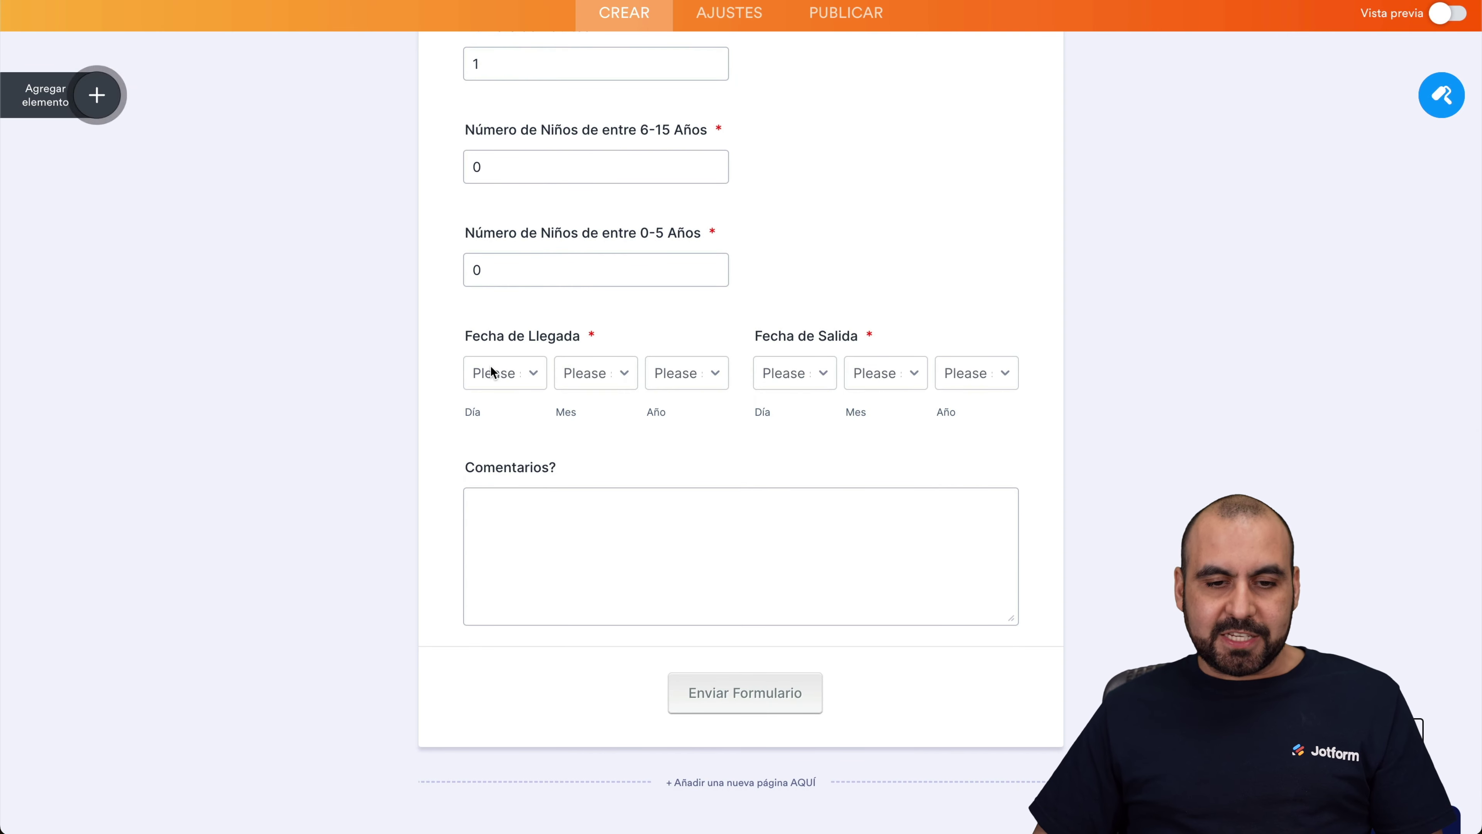
left_click(654, 561)
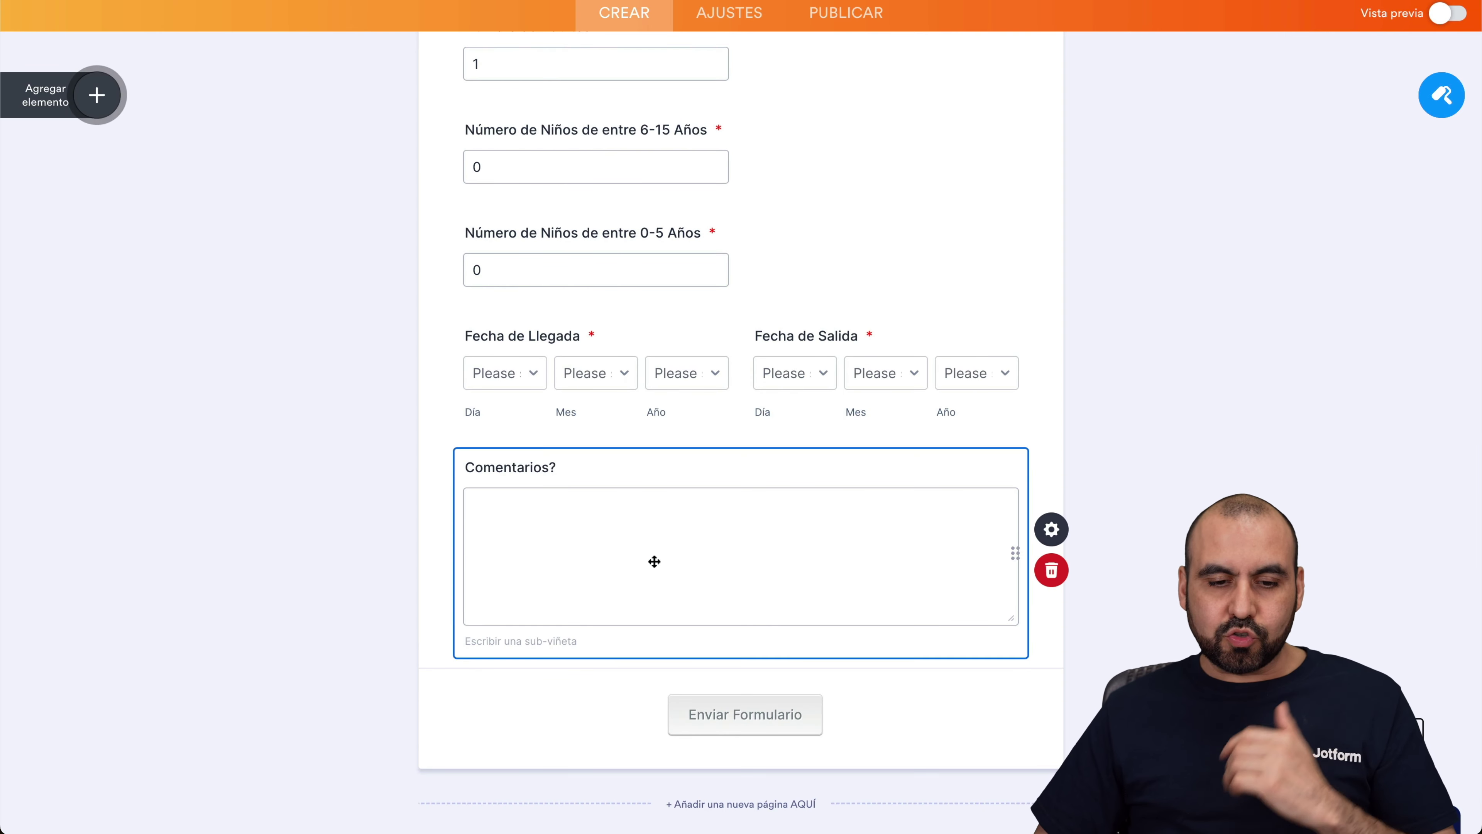
Open the field properties of Fecha de Llegada and of Nombre Completo to examine their settings.
left_click(635, 361)
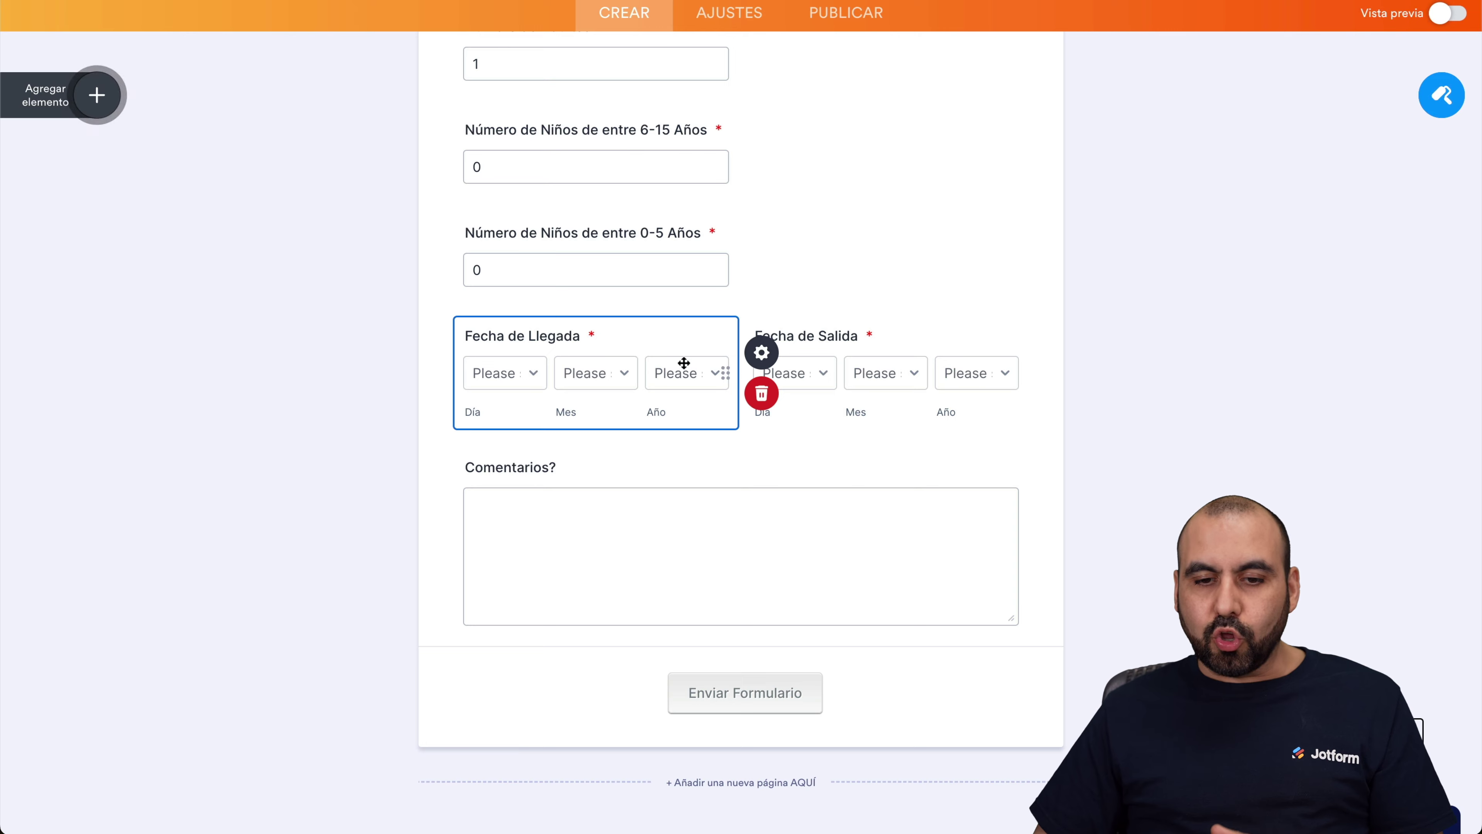
left_click(767, 362)
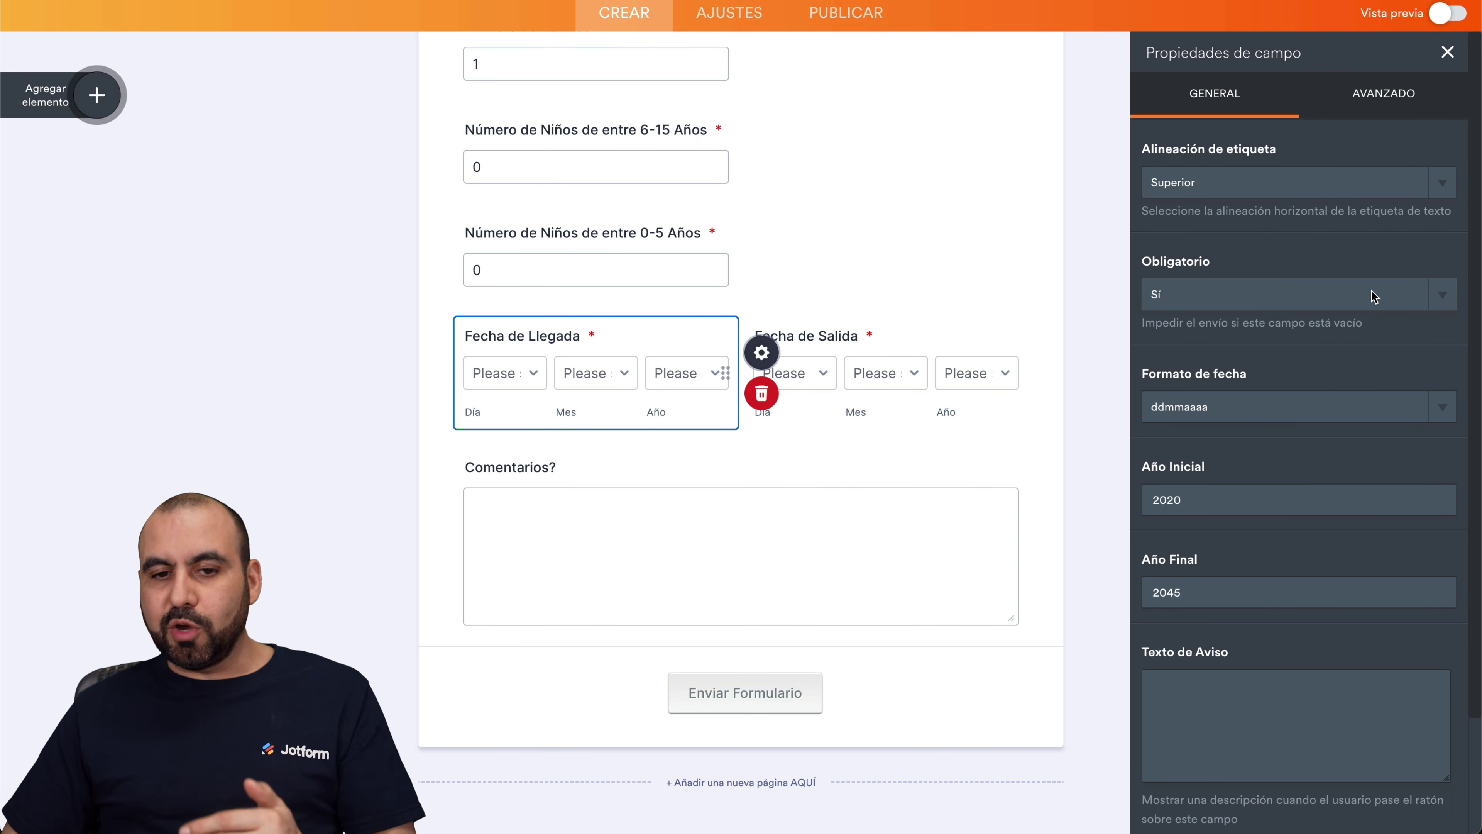
scroll(955, 245, "up", 10)
left_click(866, 274)
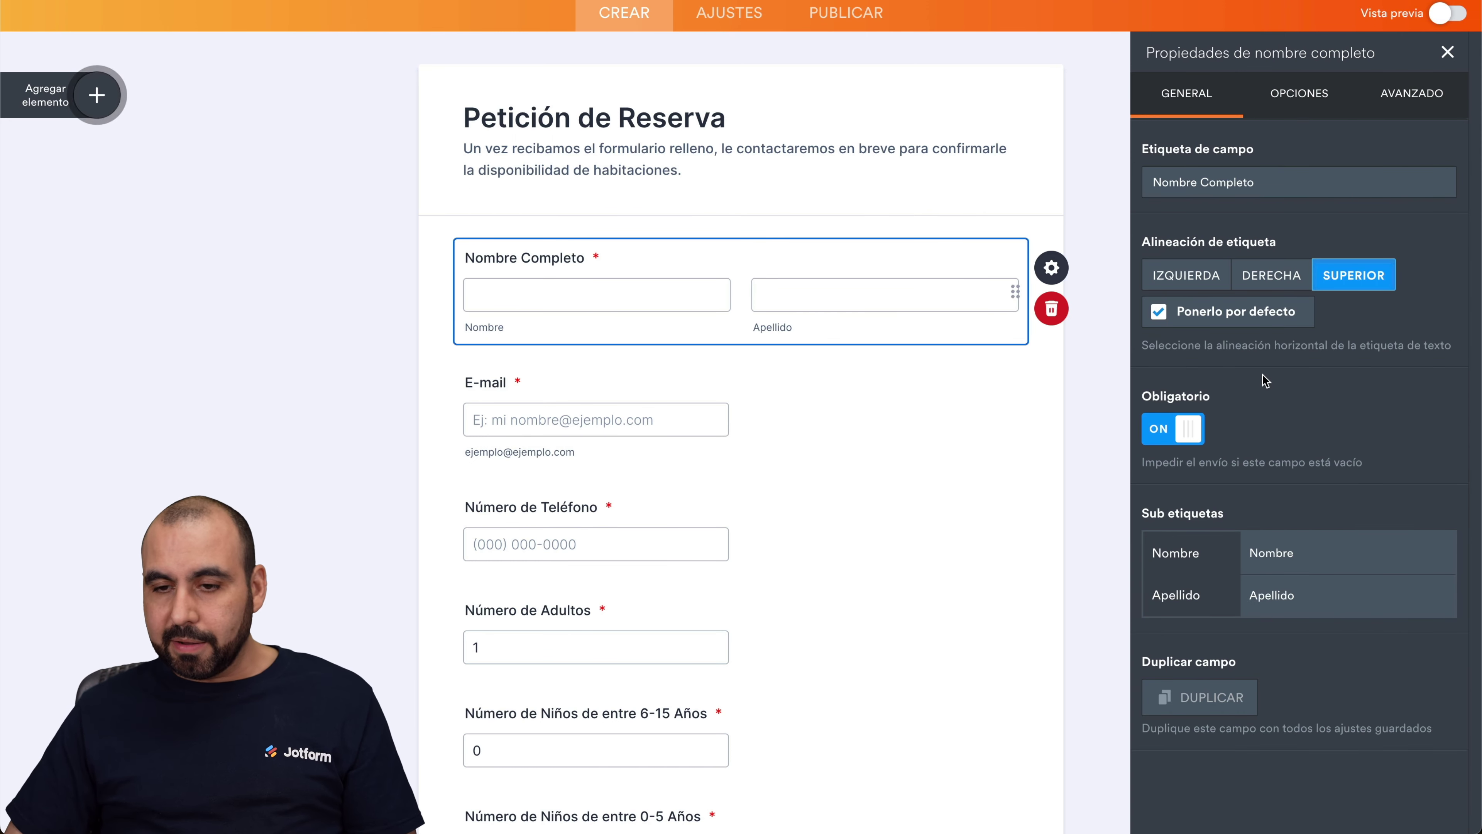
Try the Segundo Nombre, Prefijo and Sufijo options of the Nombre Completo field, switch each back off and close its properties.
left_click(1305, 104)
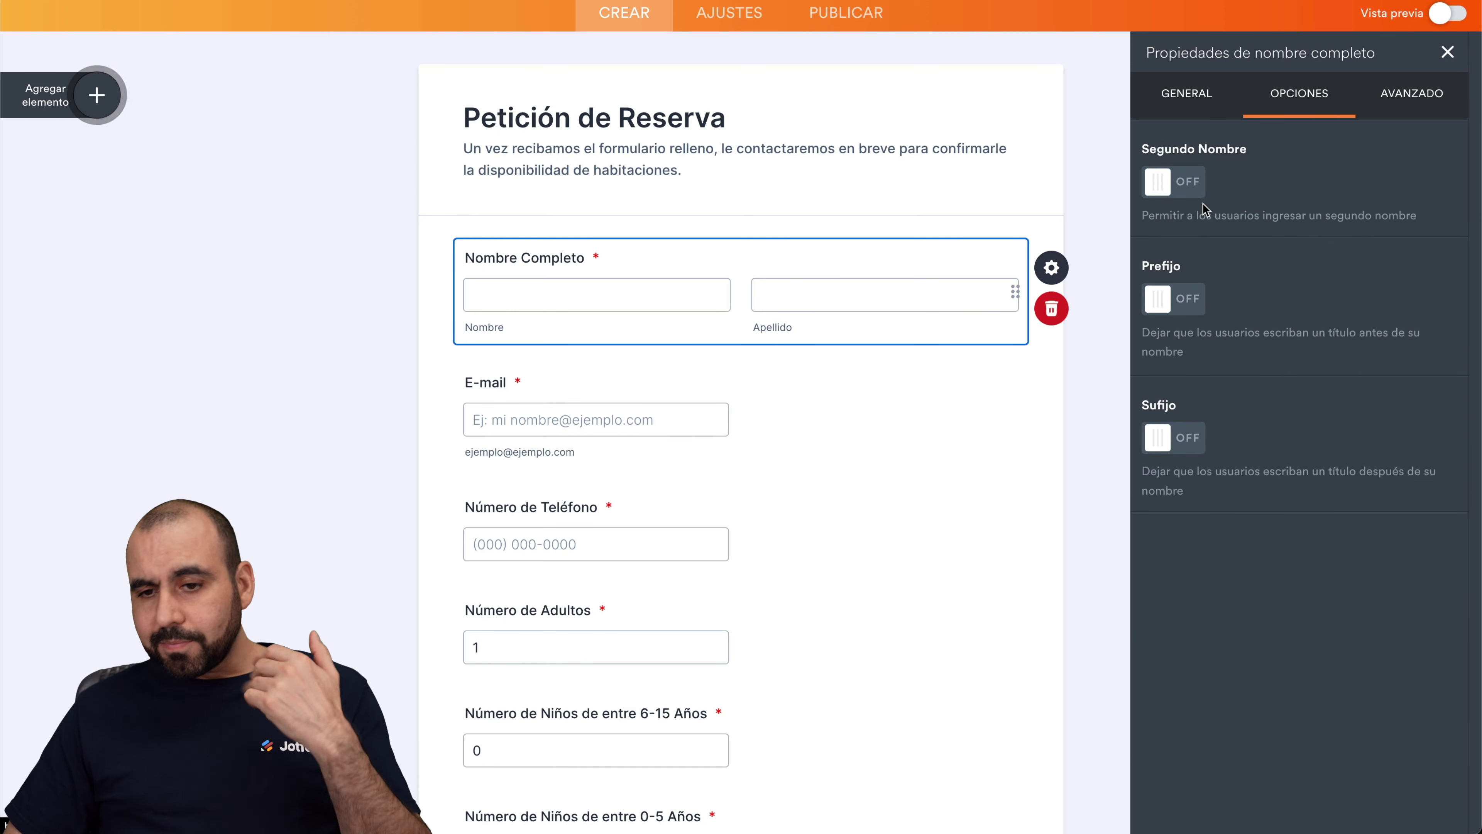
left_click(1189, 192)
left_click(1190, 193)
left_click(1188, 304)
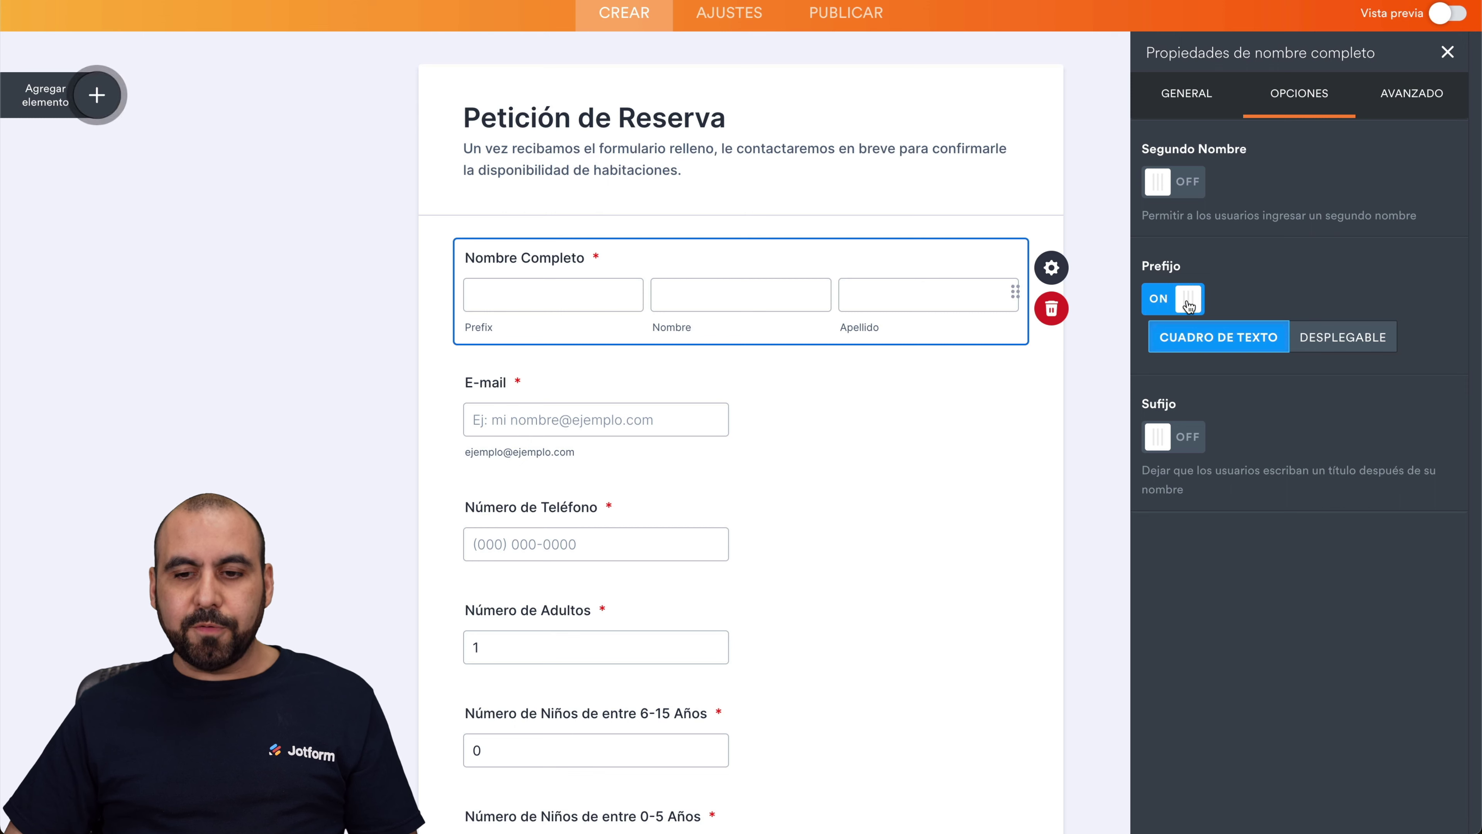
left_click(1188, 304)
left_click(1188, 441)
left_click(1190, 447)
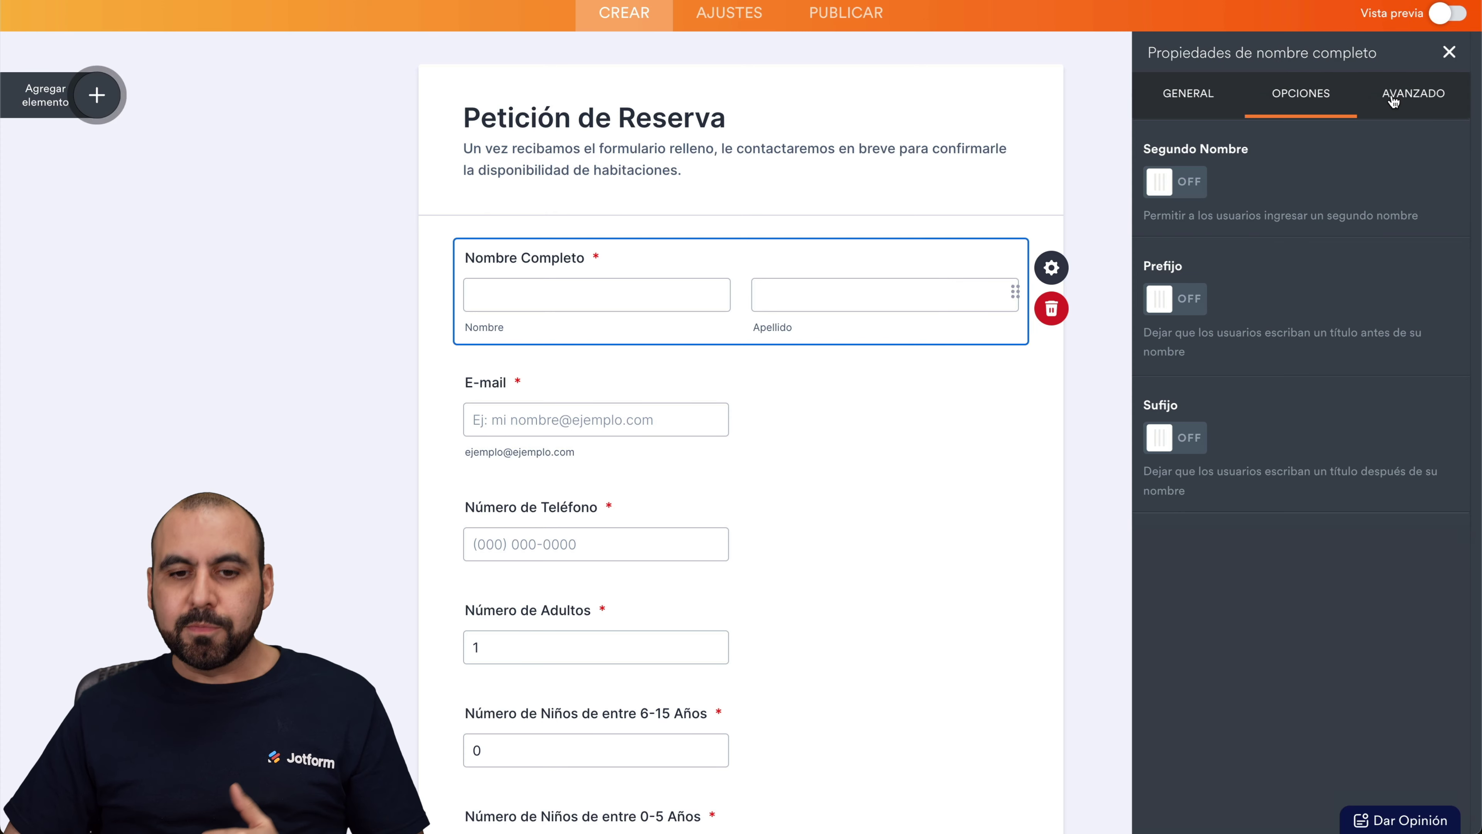
left_click(1448, 52)
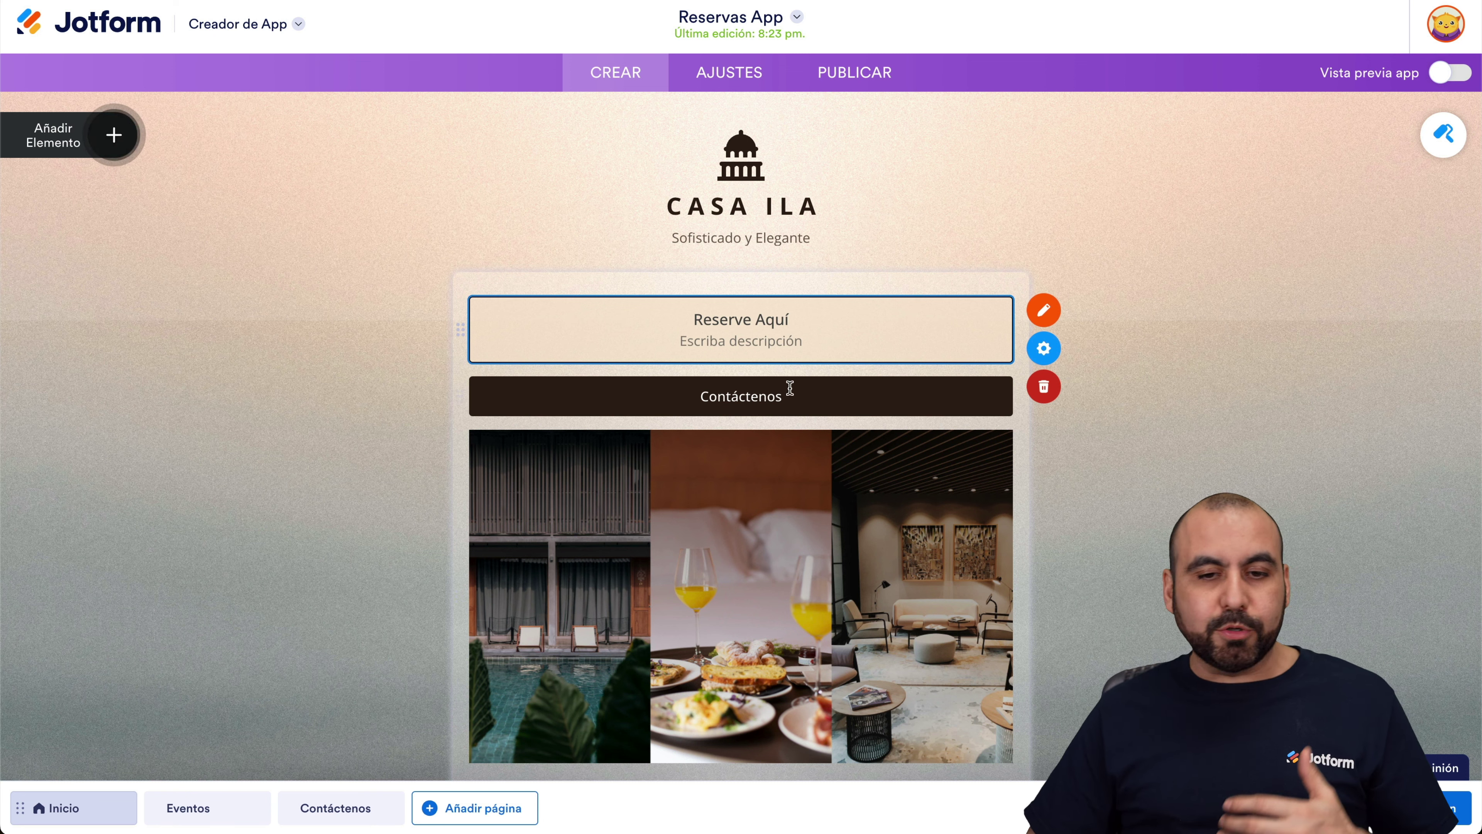
Replace the logo icon in the Reservas App header with the orange location pin on a map.
left_click(754, 185)
left_click(736, 160)
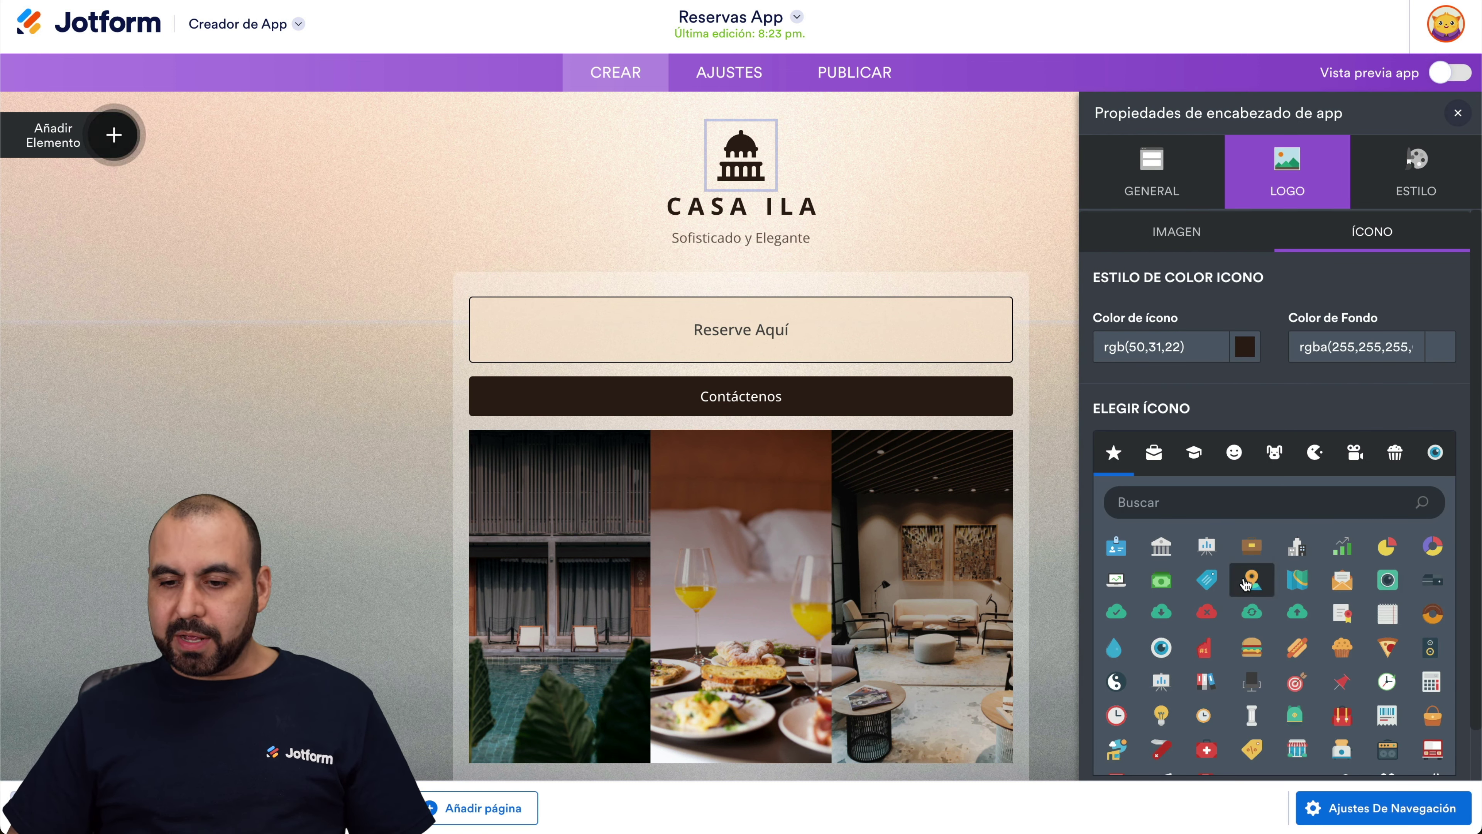
left_click(1257, 592)
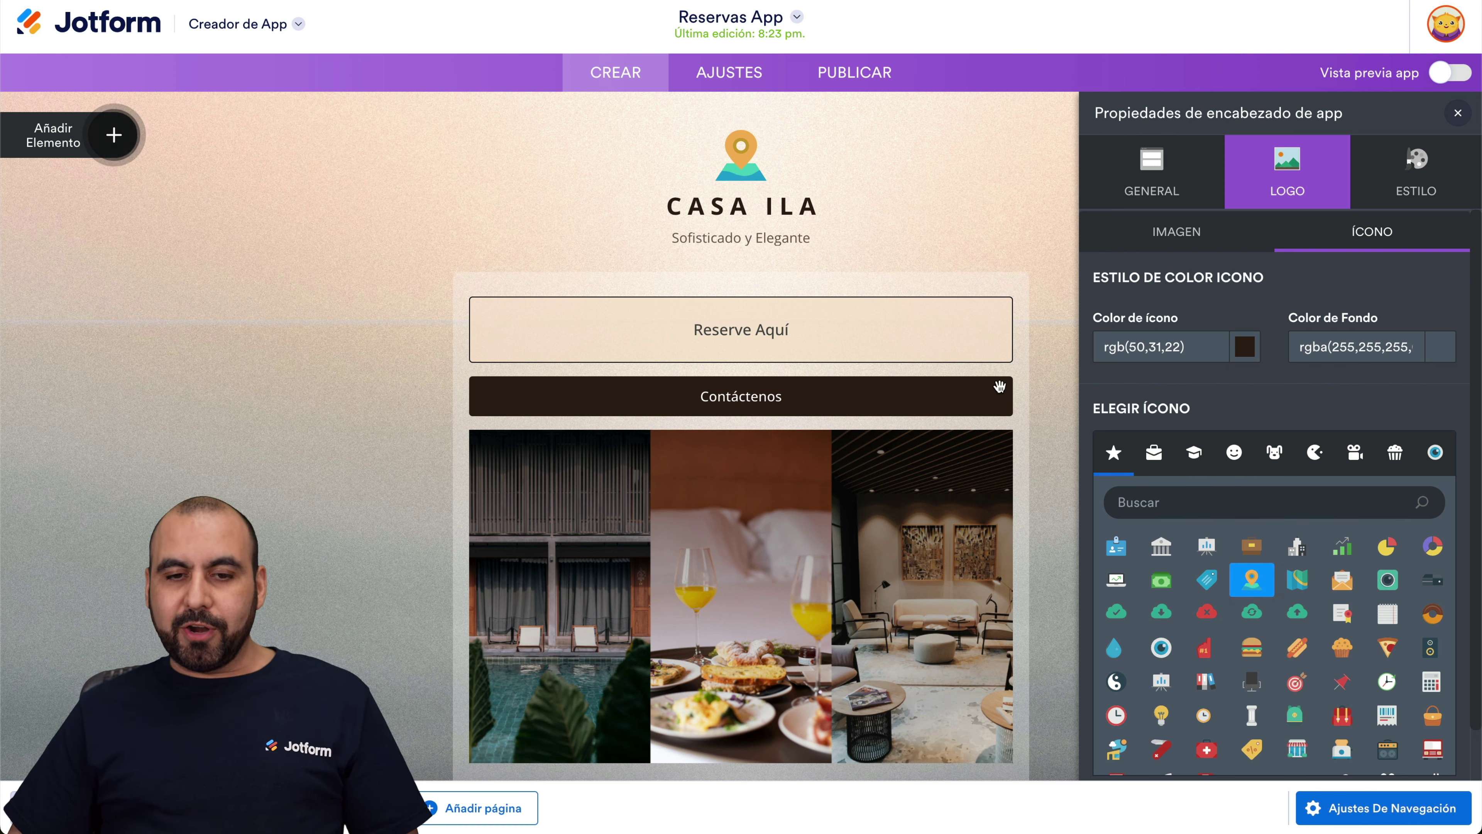
Change the app title in the header to "Reservar Citas".
left_click(732, 209)
double_click(732, 209)
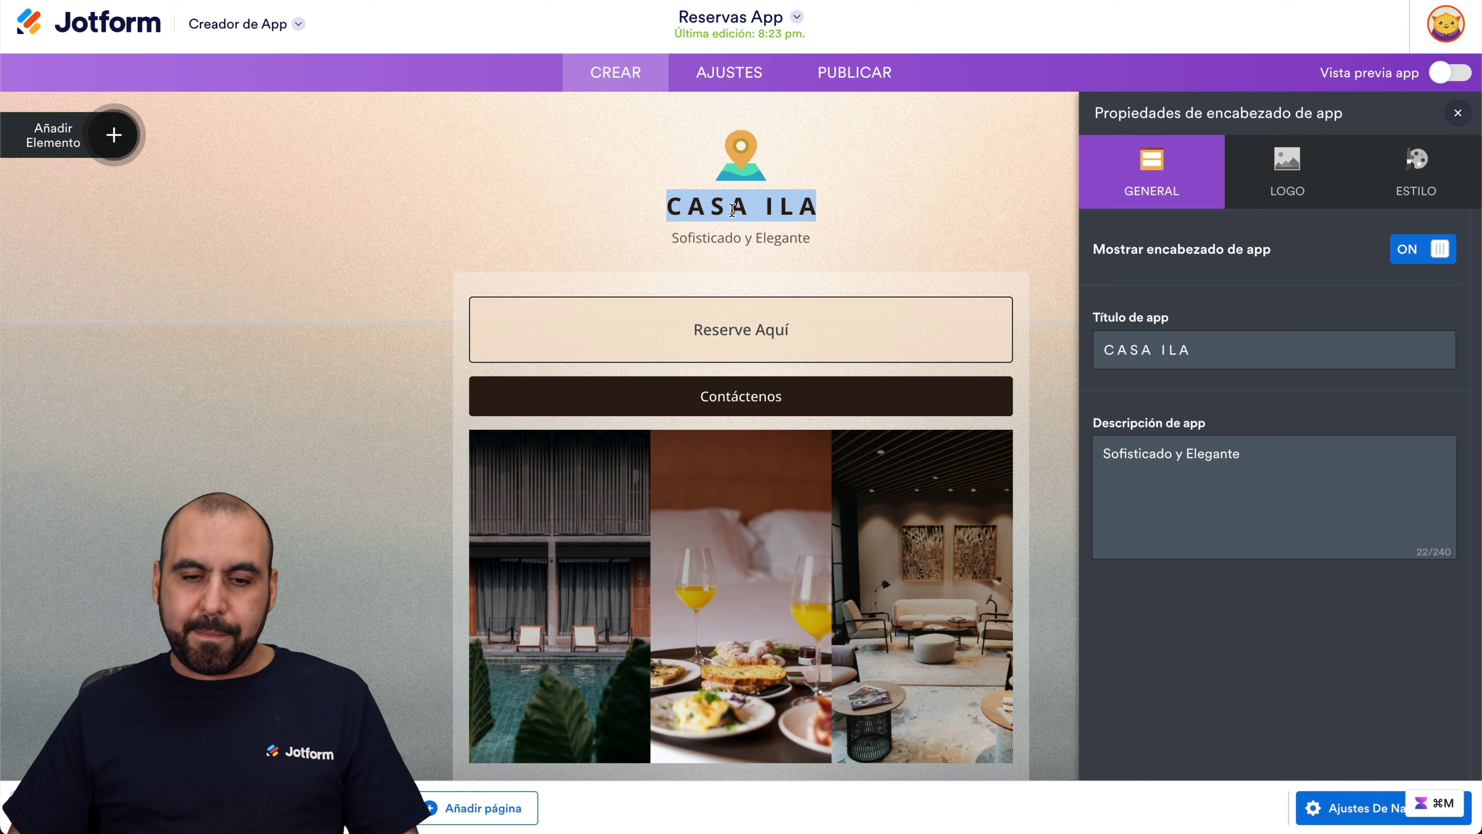
type("Reser")
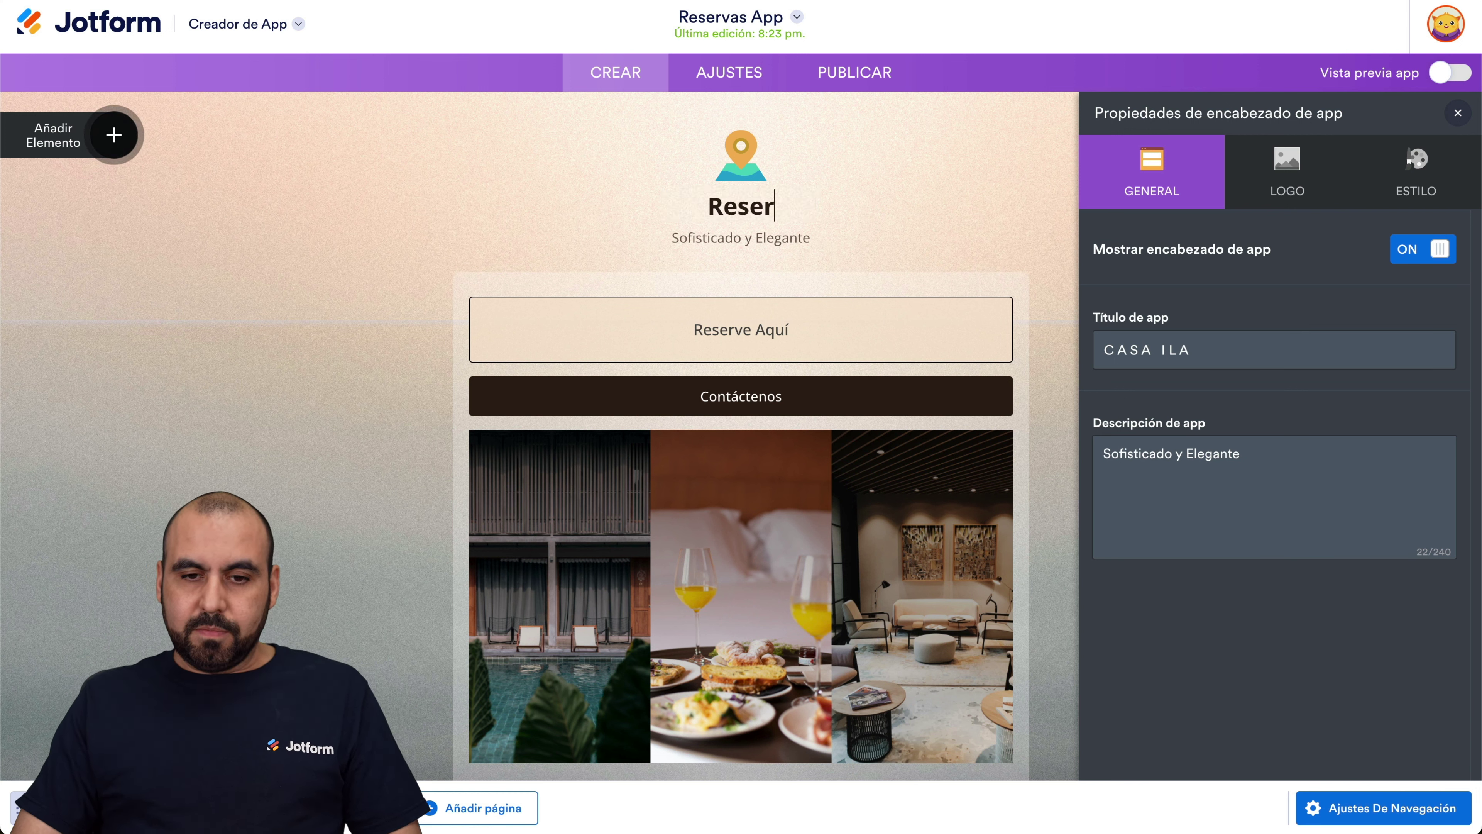
type("var Cotas")
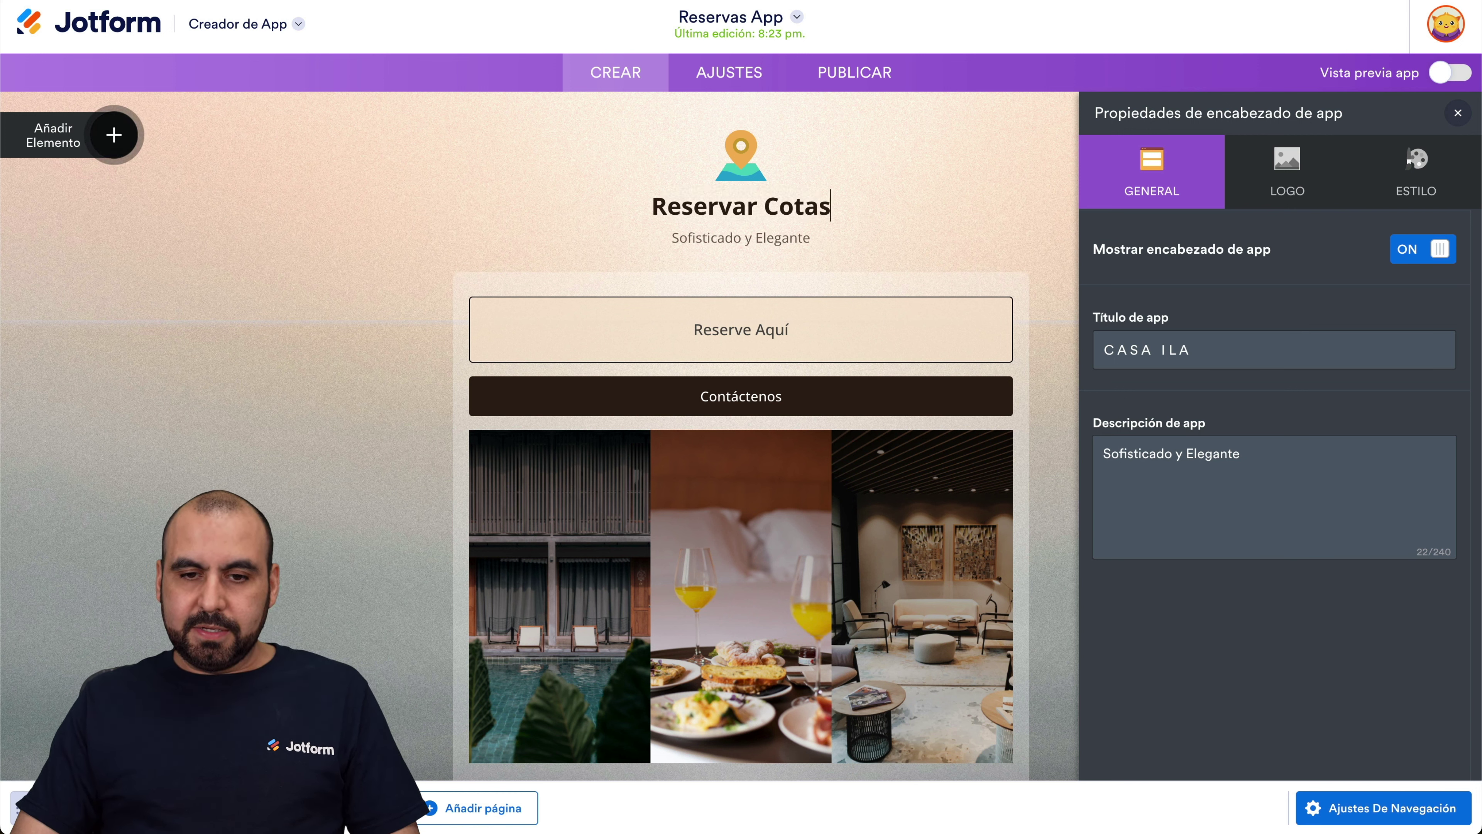
key("BackSpace")
key("BackSpace")
key("BackSpace")
type("itas")
left_click(758, 254)
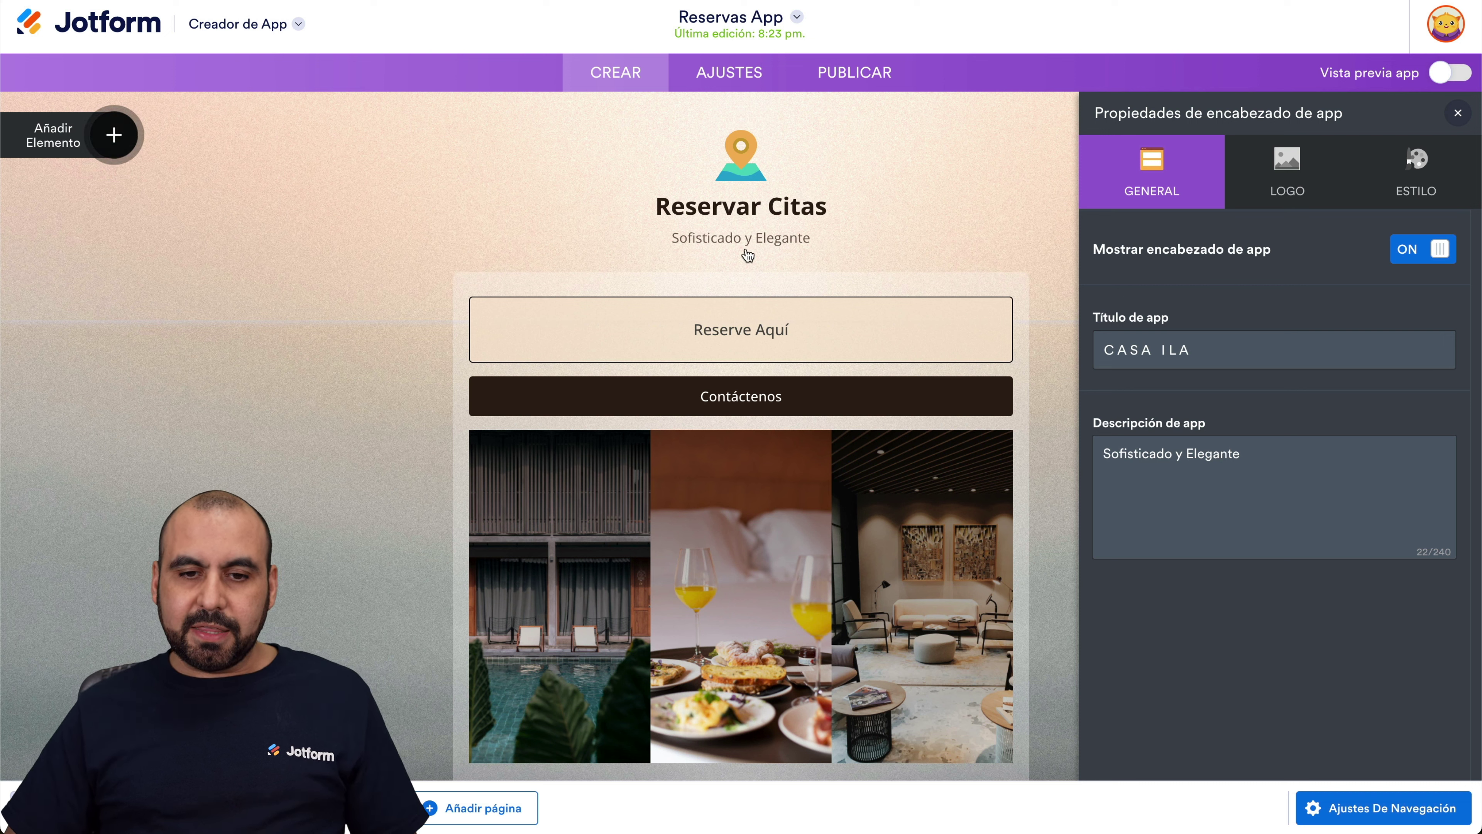
Open the properties of the Reserve Aquí form element and review its label, description, display and size settings.
left_click(775, 324)
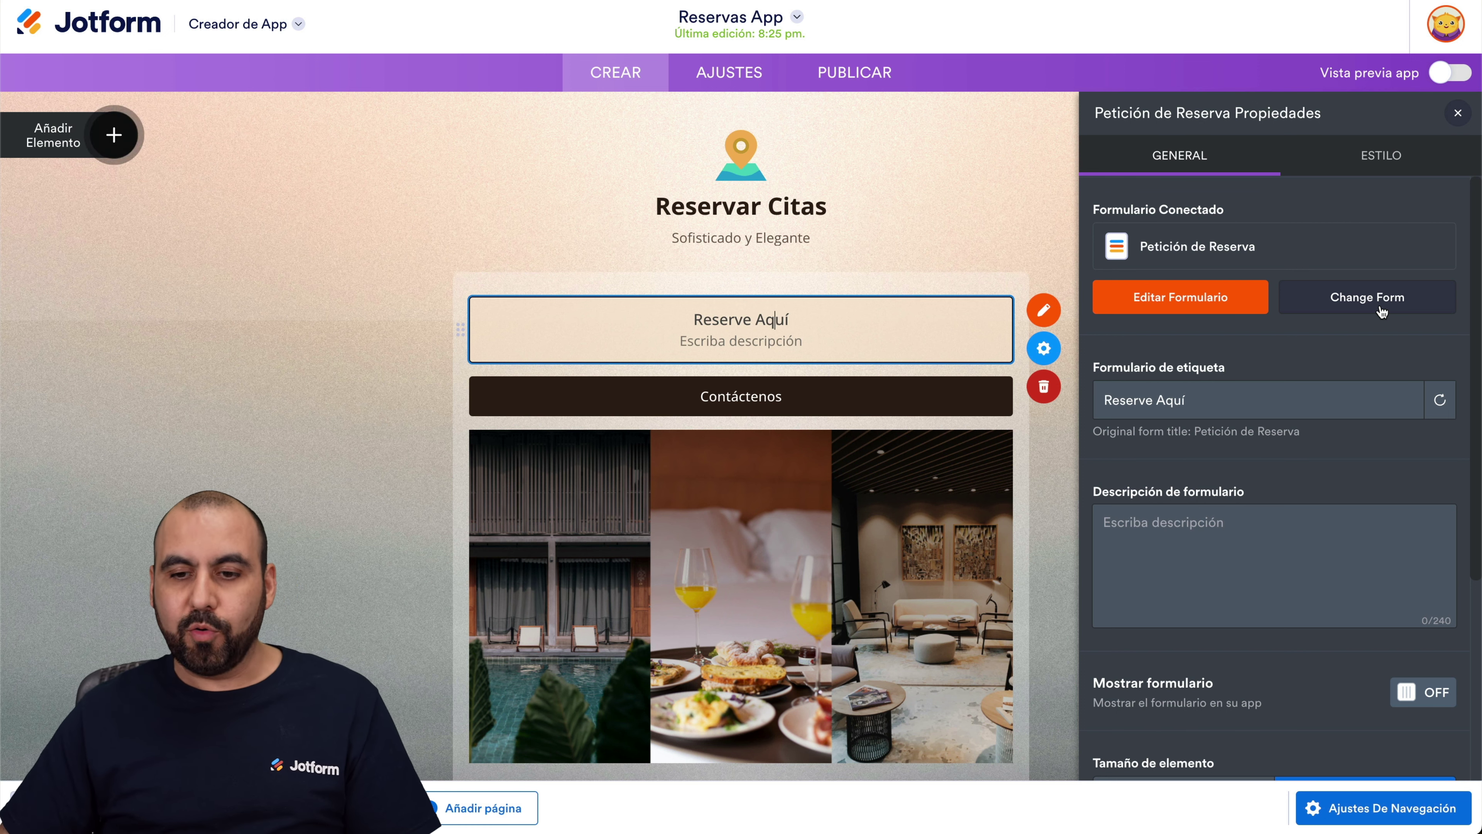
left_click_drag(1215, 404, 1097, 405)
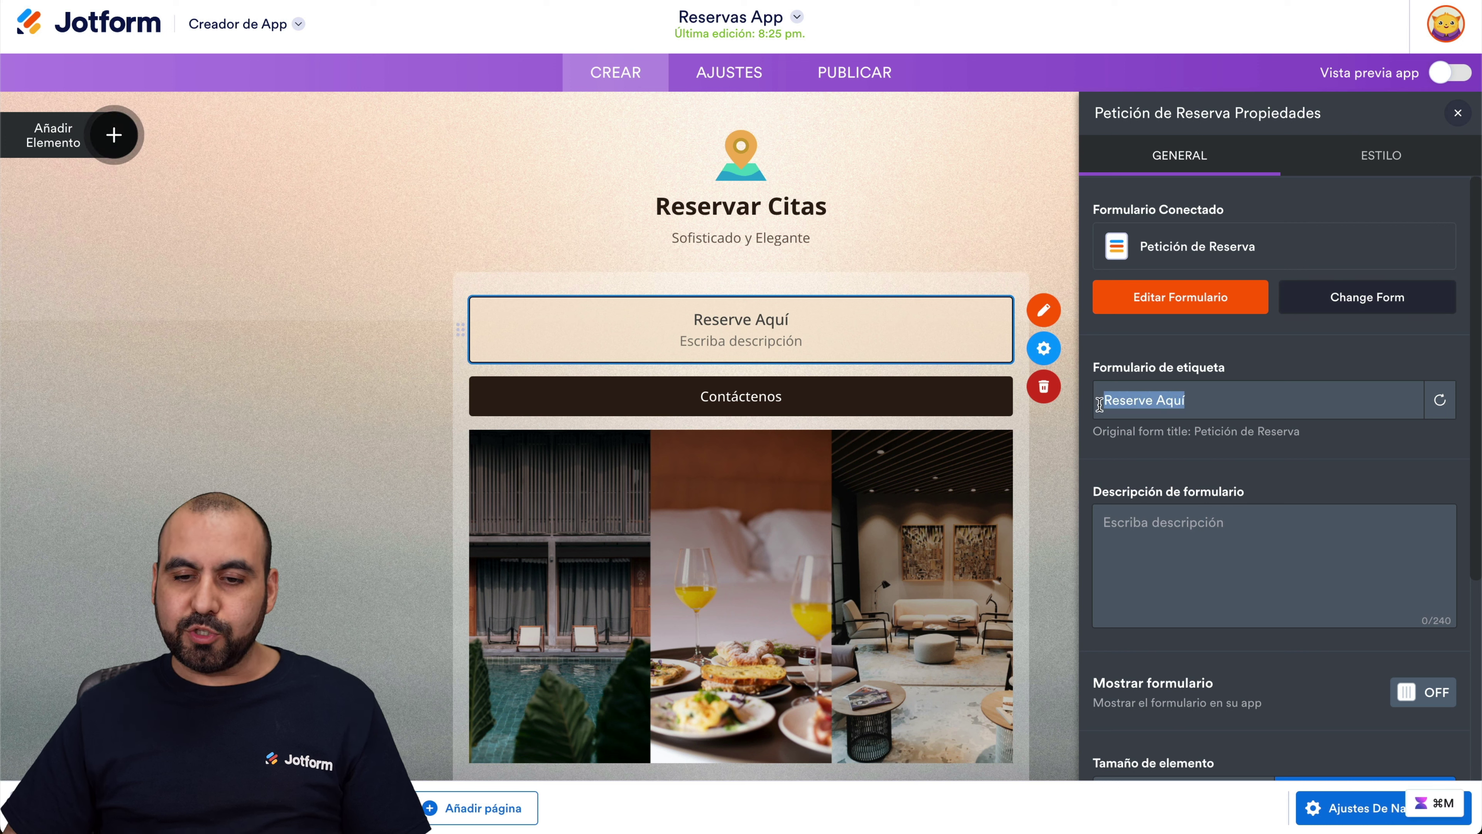
left_click(1163, 465)
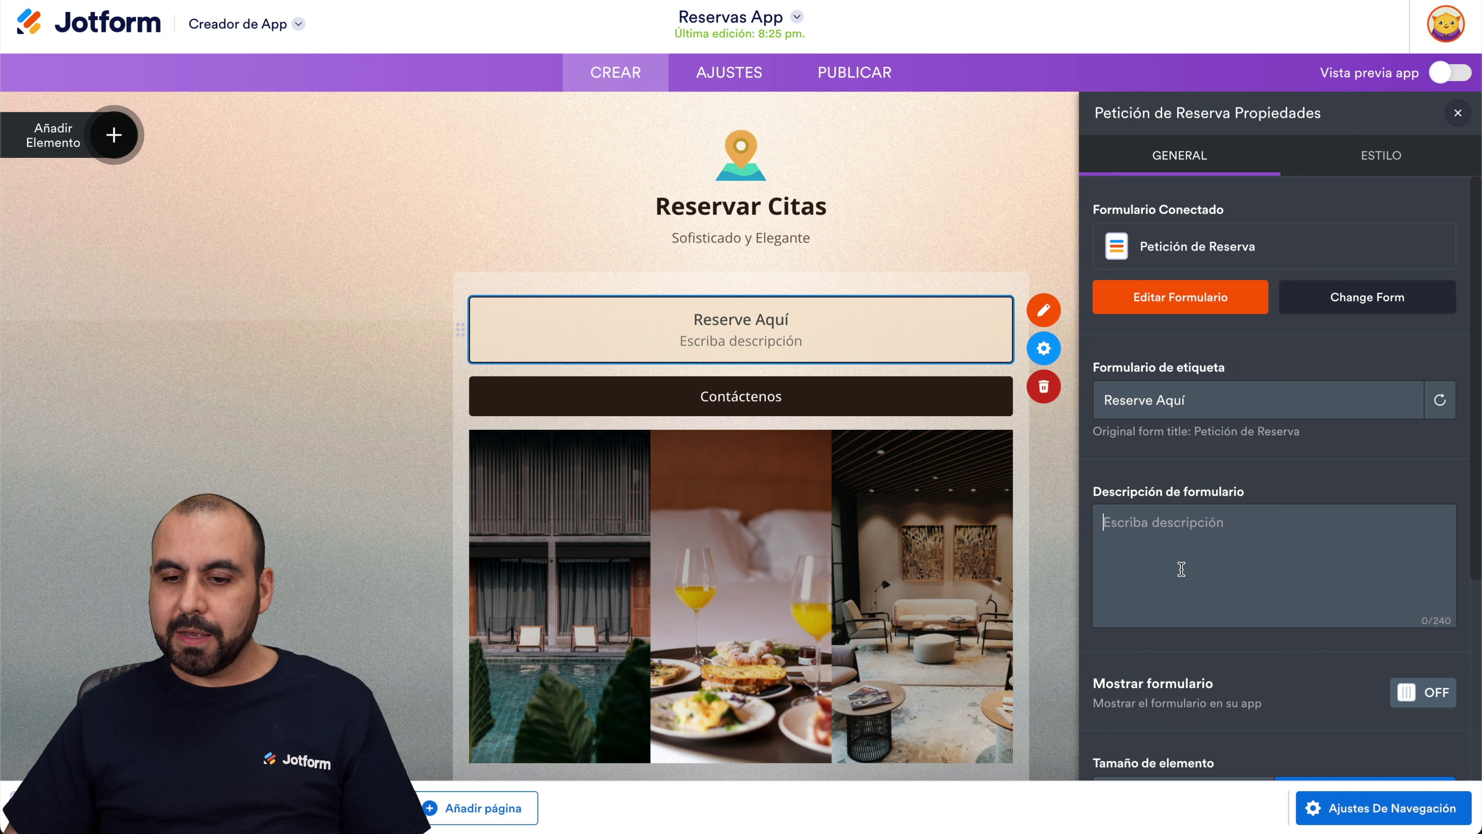
scroll(1209, 601, "down", 3)
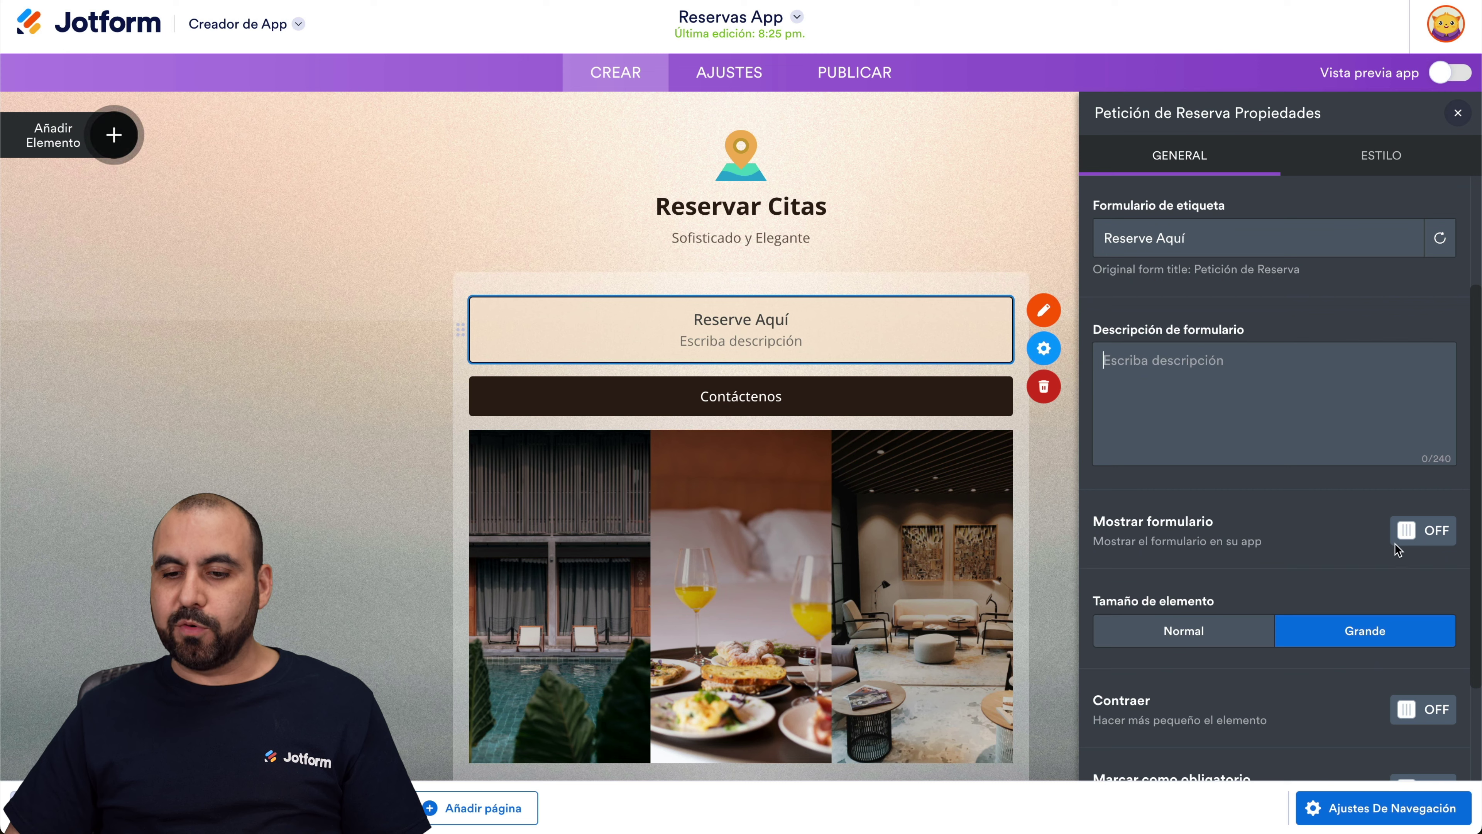
scroll(1344, 605, "down", 3)
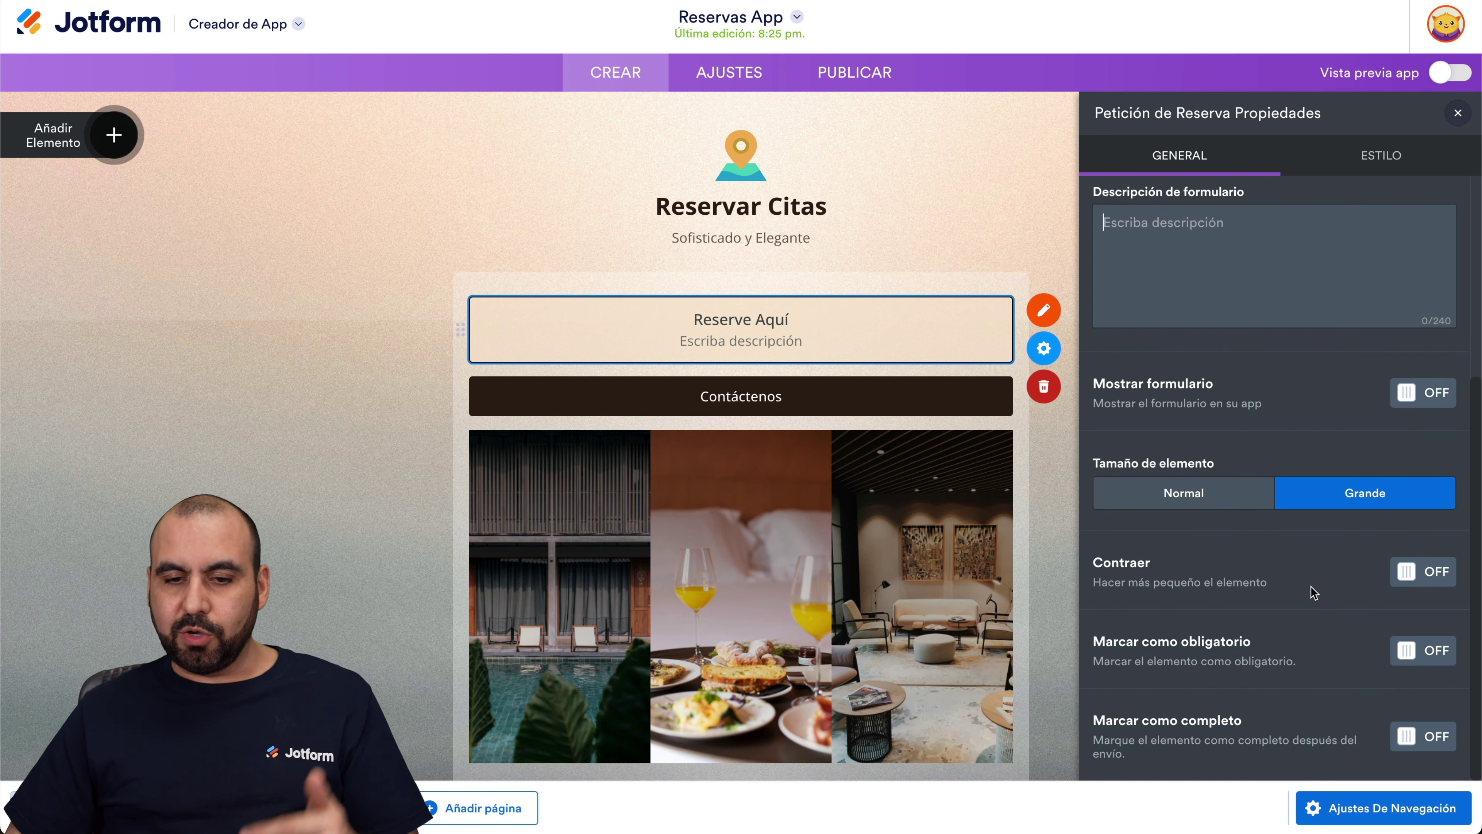
Try the Contraer option on the Reserve Aquí element, switch it back off and view the element's style settings.
left_click(1430, 578)
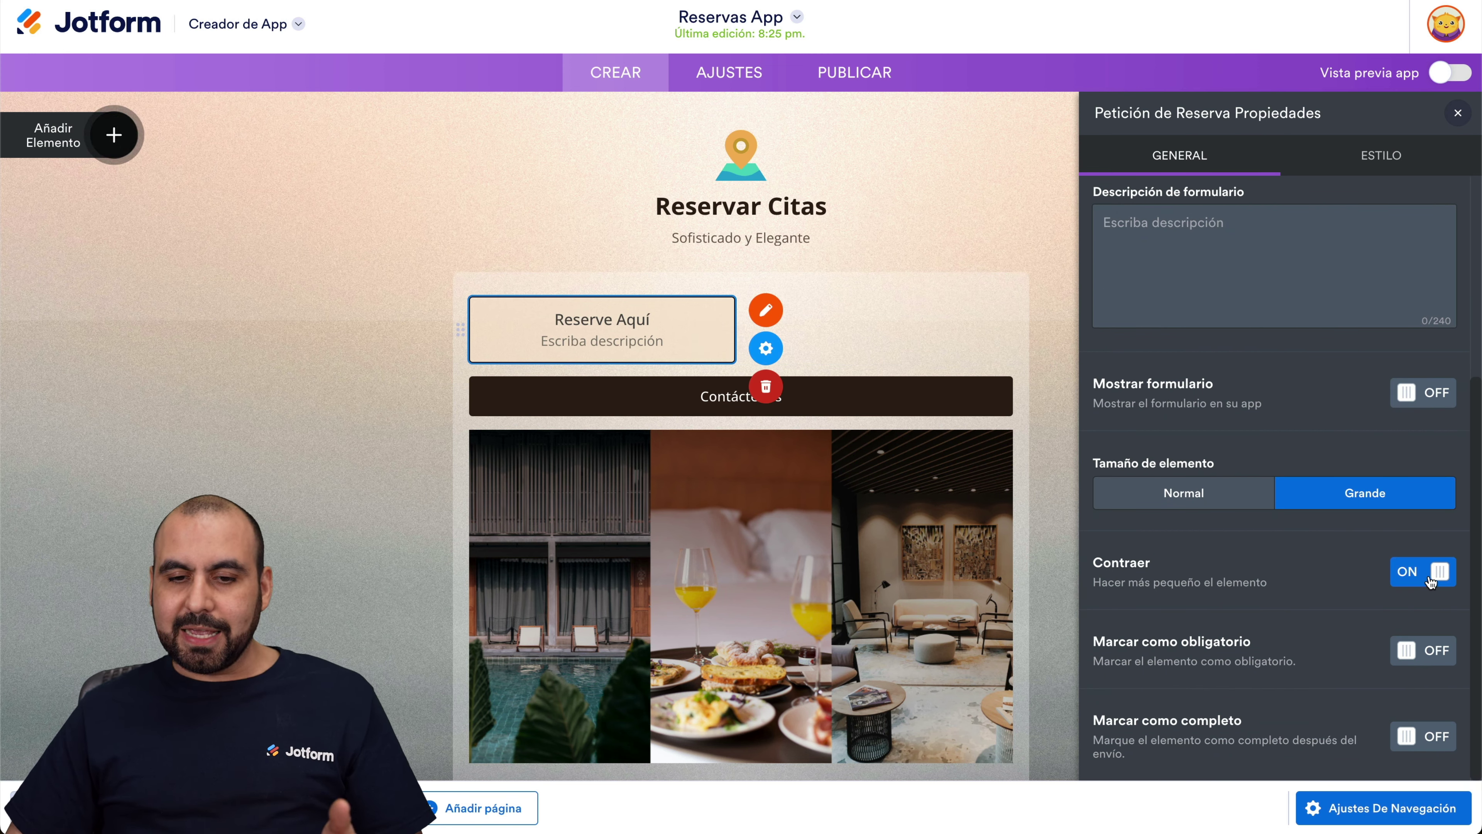
left_click(1431, 578)
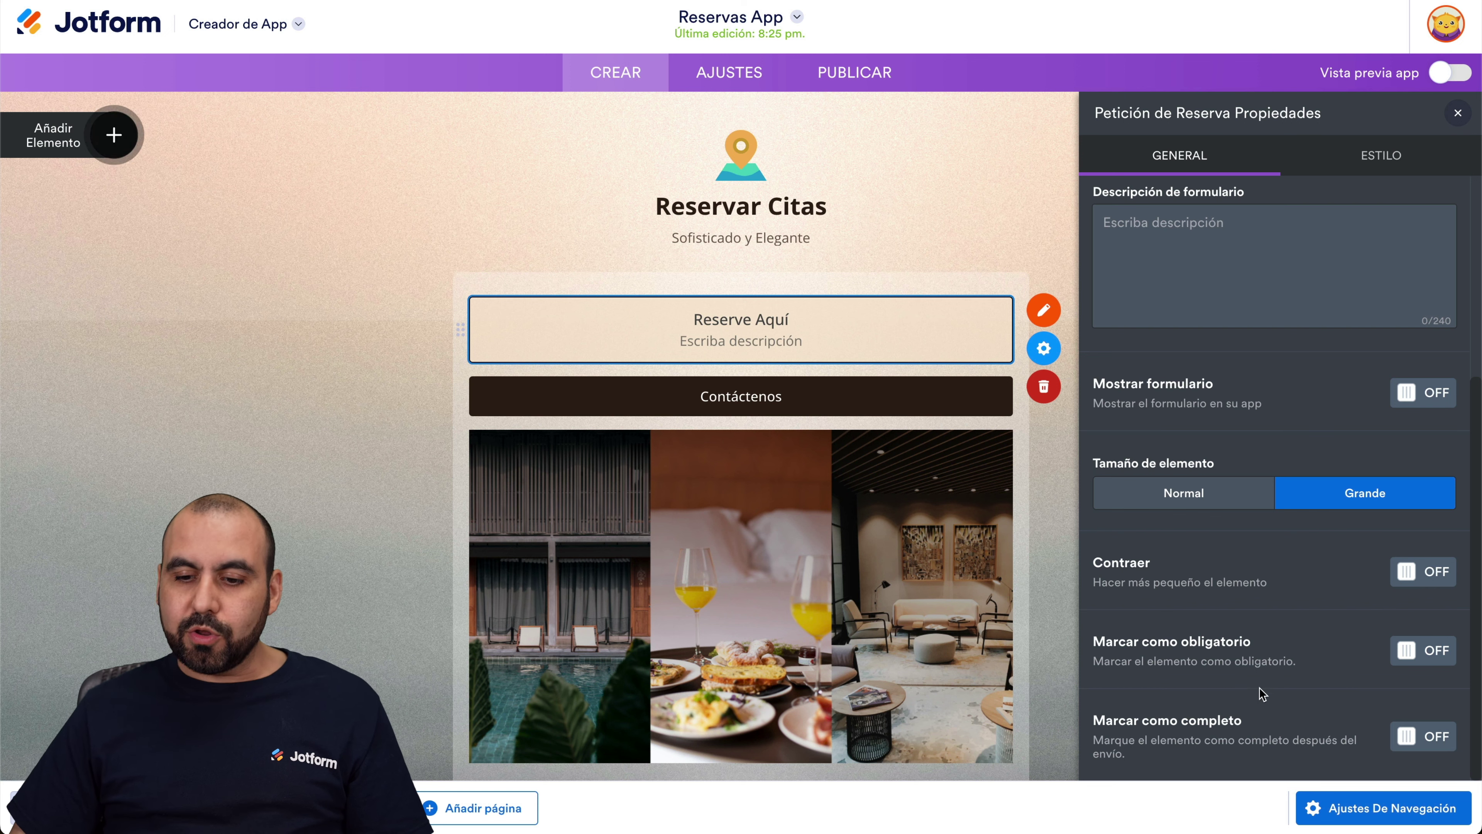
scroll(1272, 730, "up", 3)
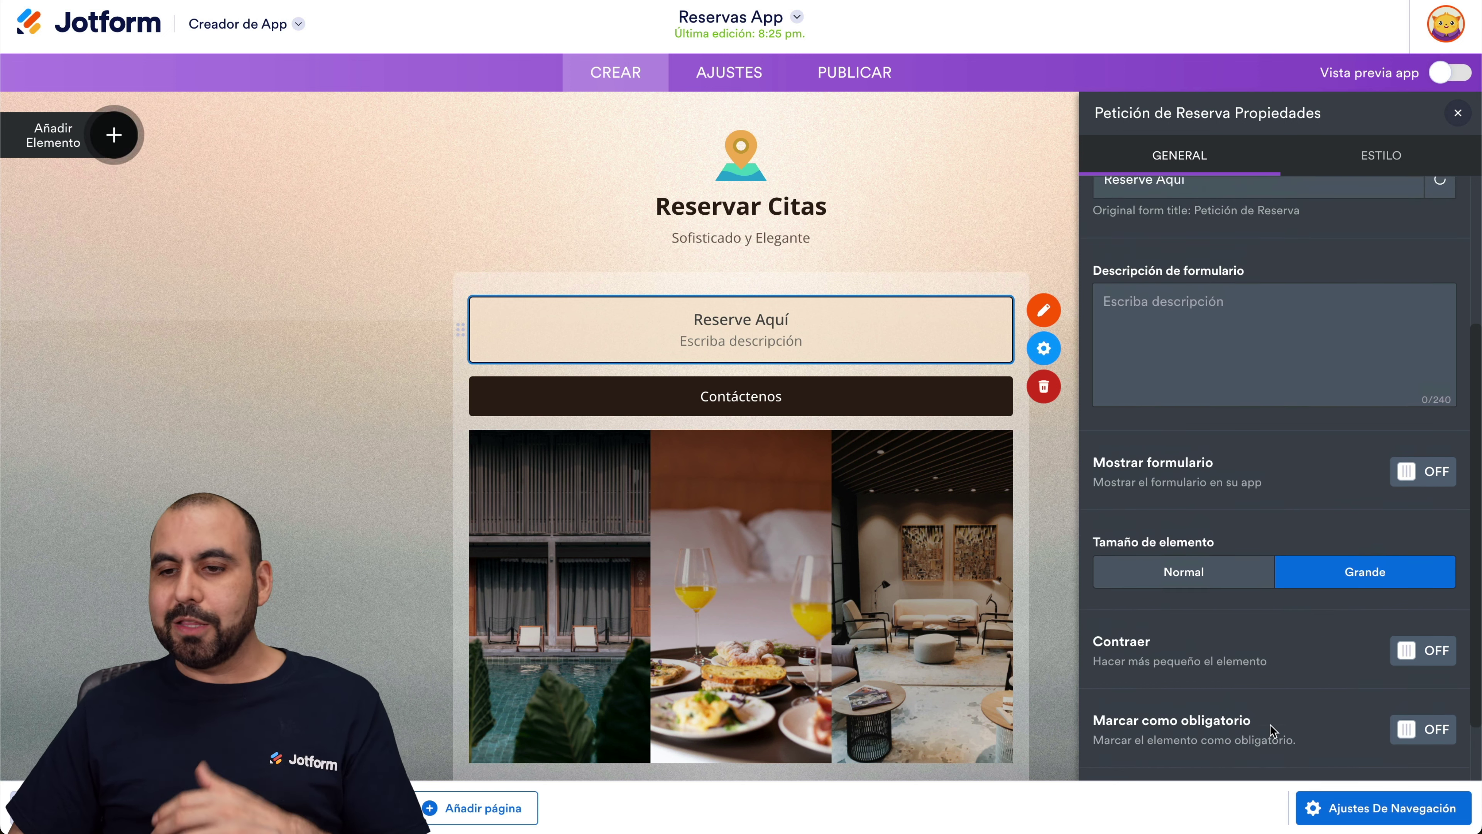
left_click(1394, 163)
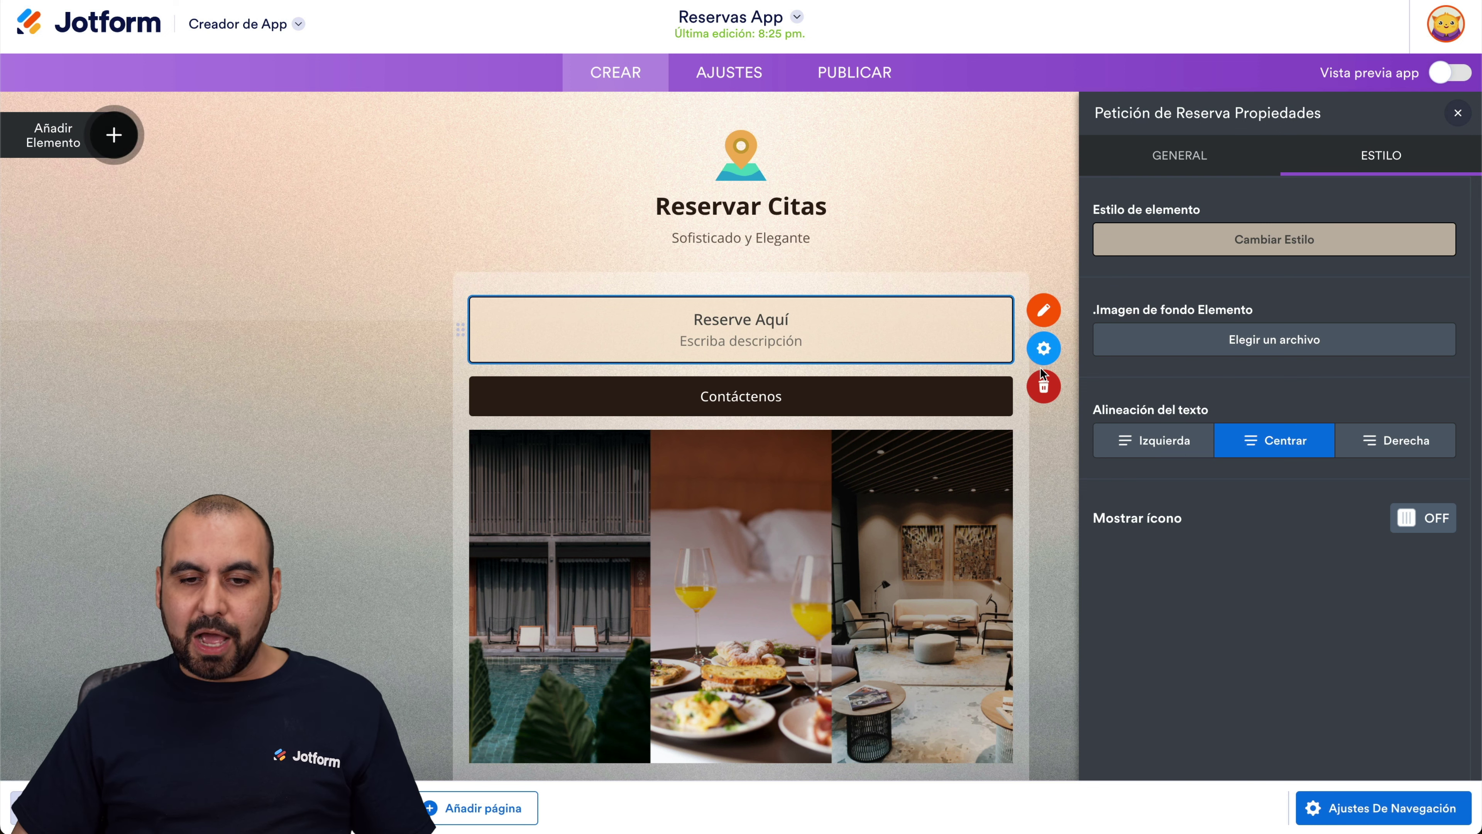
Open the properties of the hotel photo image and examine its alternative text, image link and Contraer settings.
scroll(724, 402, "down", 4)
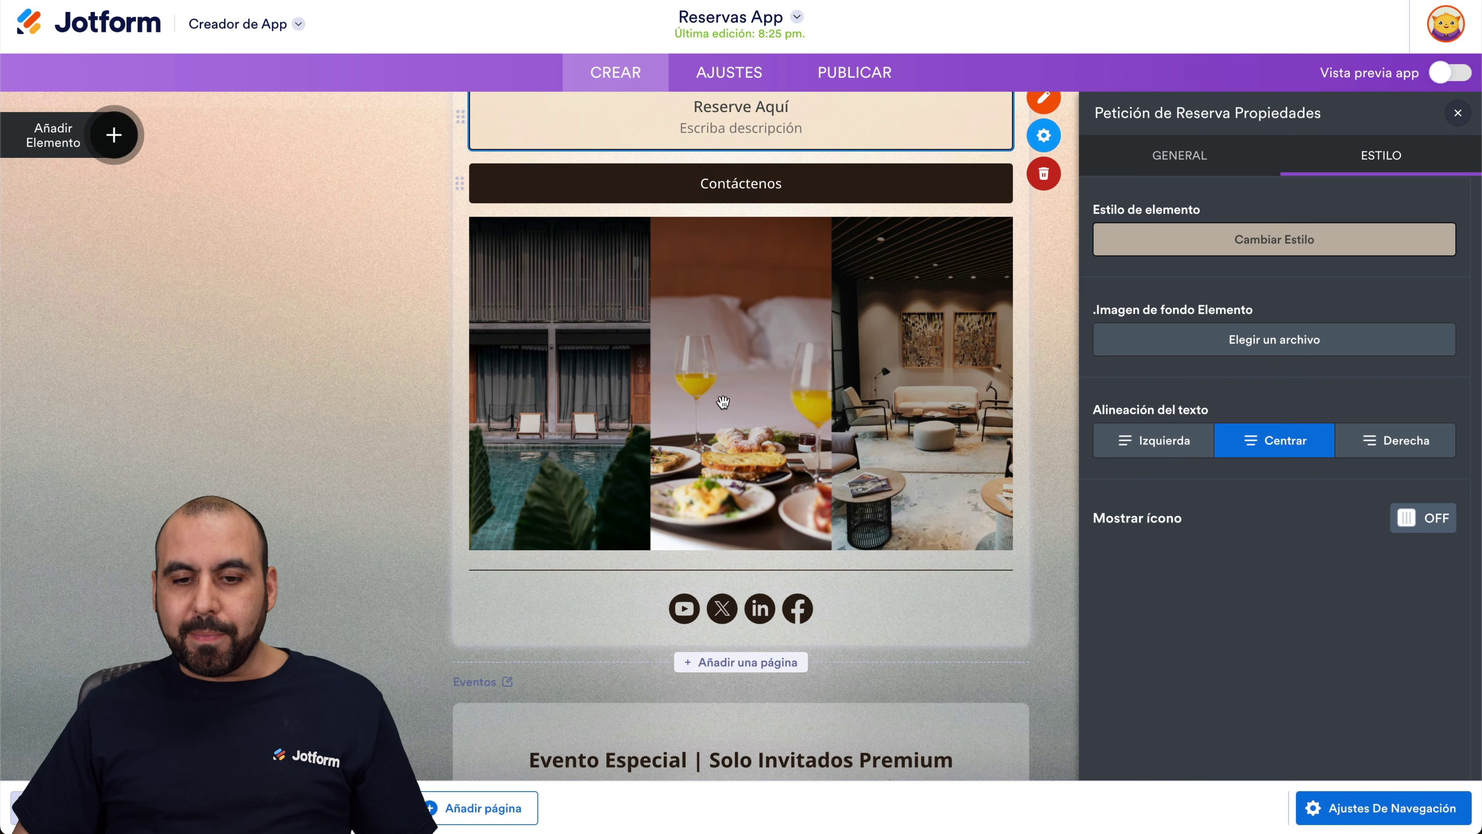
left_click(601, 379)
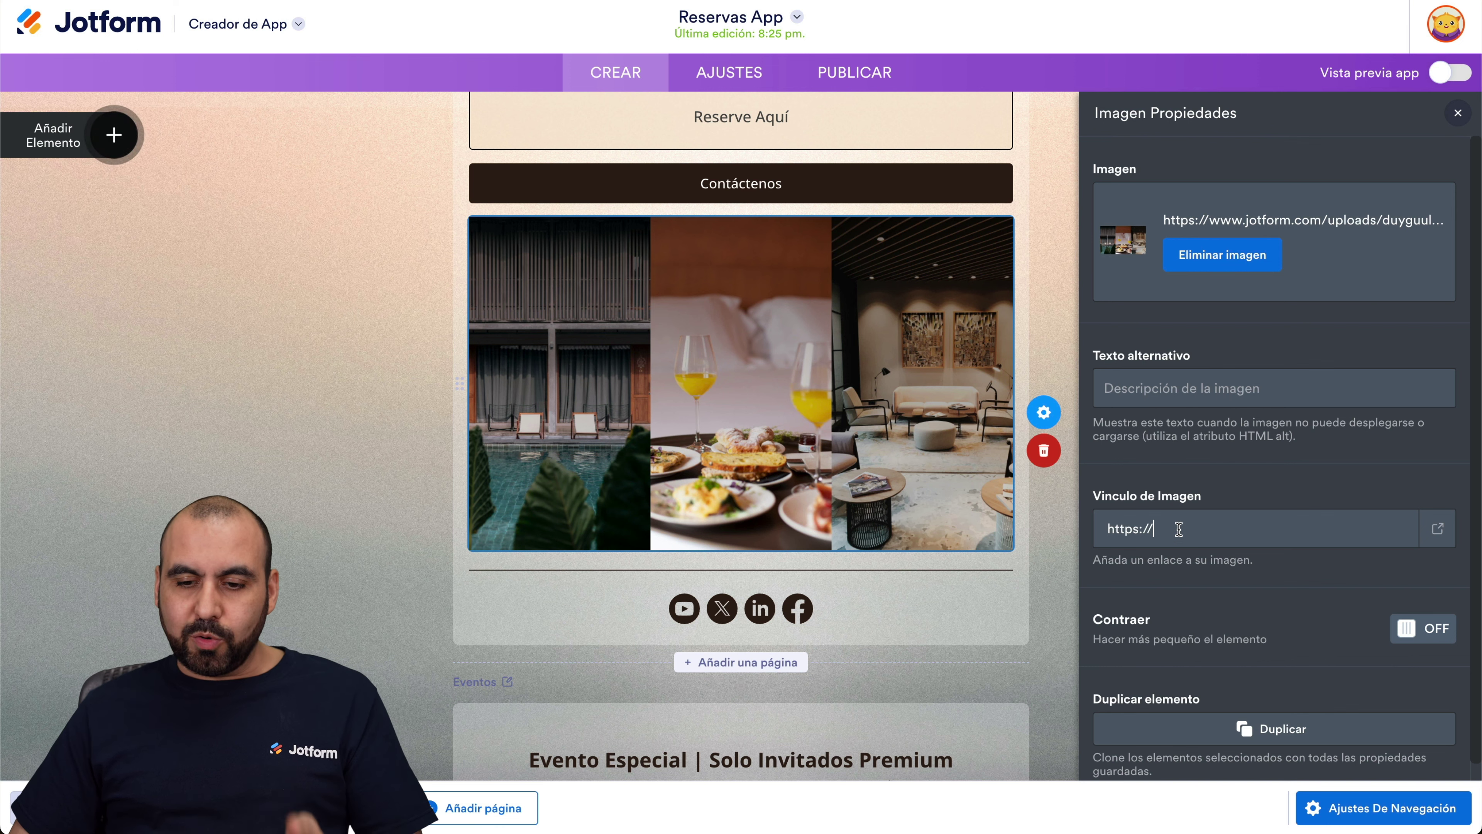
scroll(1178, 529, "down", 1)
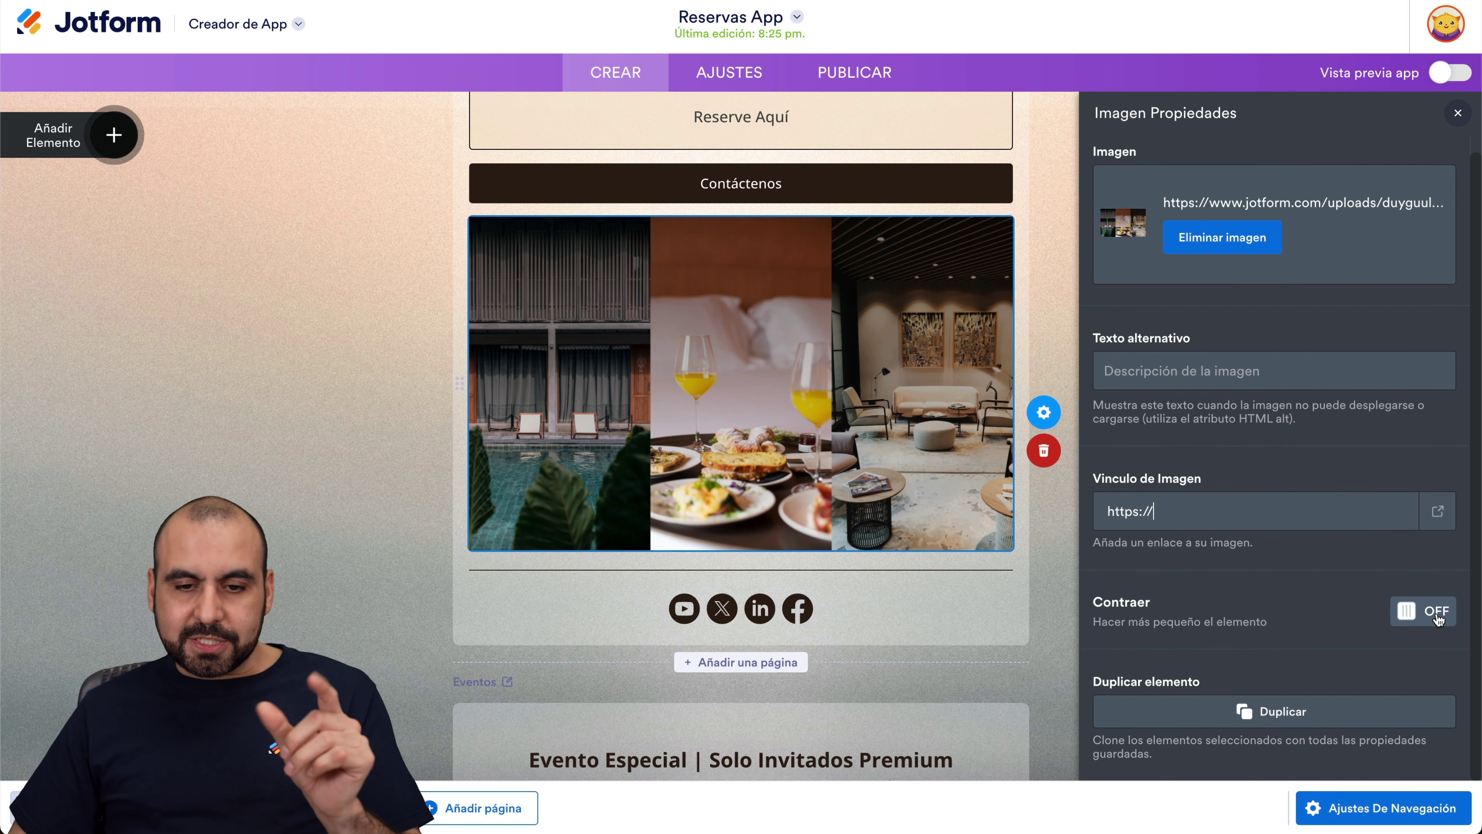
scroll(1430, 624, "up", 1)
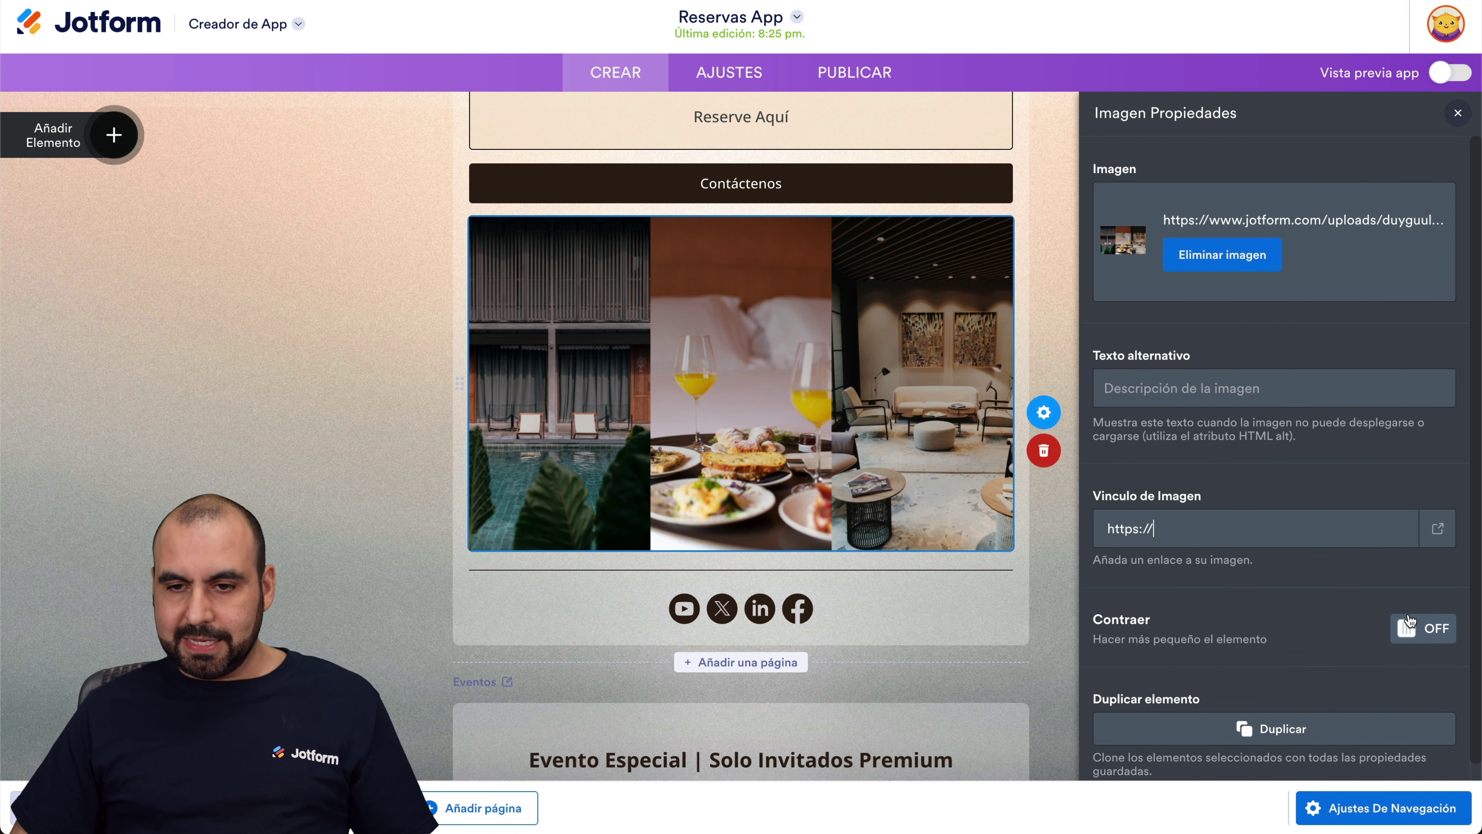
Open the properties of the social media icons on the Inicio page and review the link fields for each network.
left_click(642, 611)
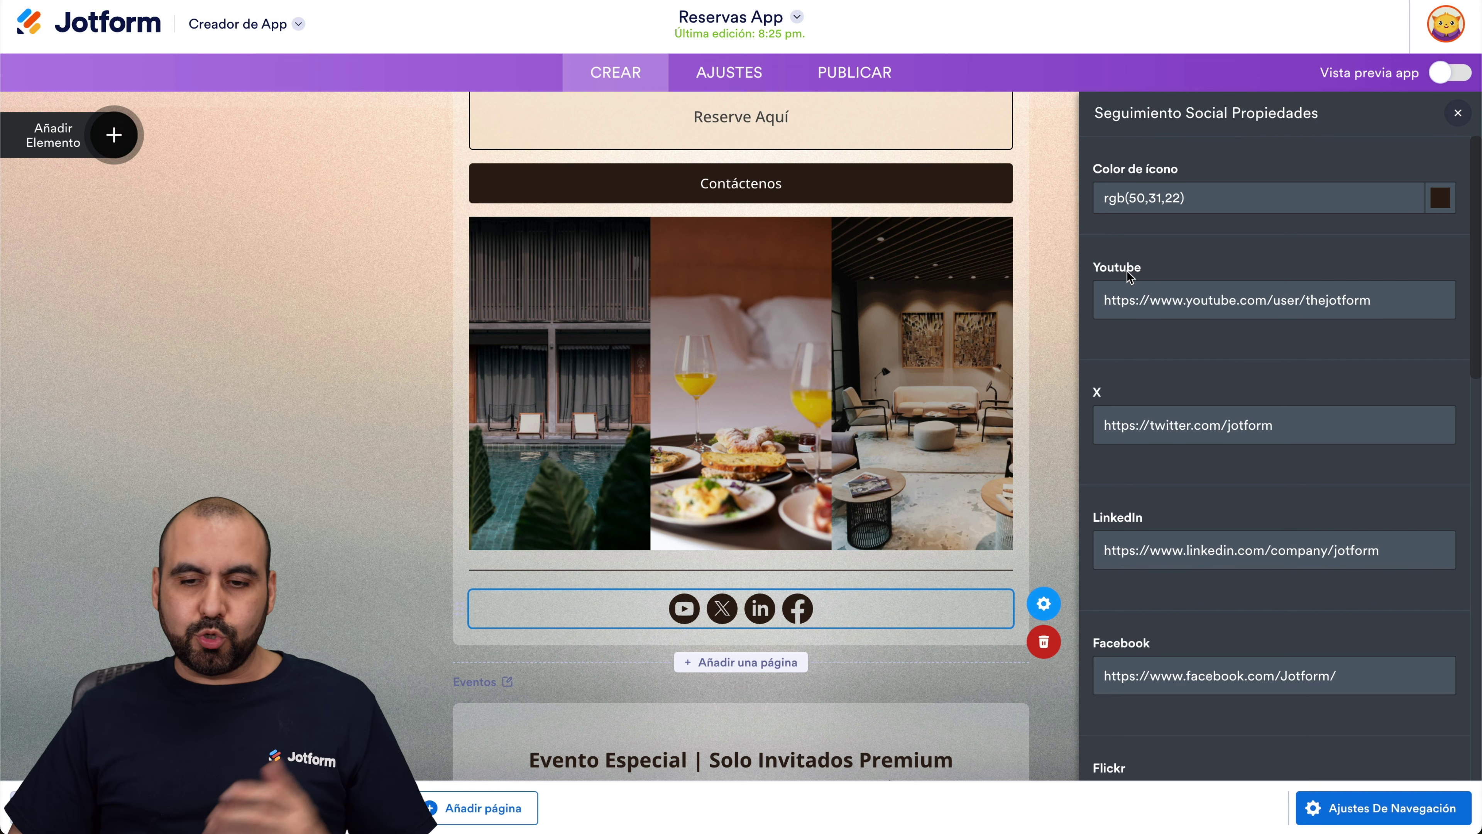
scroll(1145, 409, "down", 3)
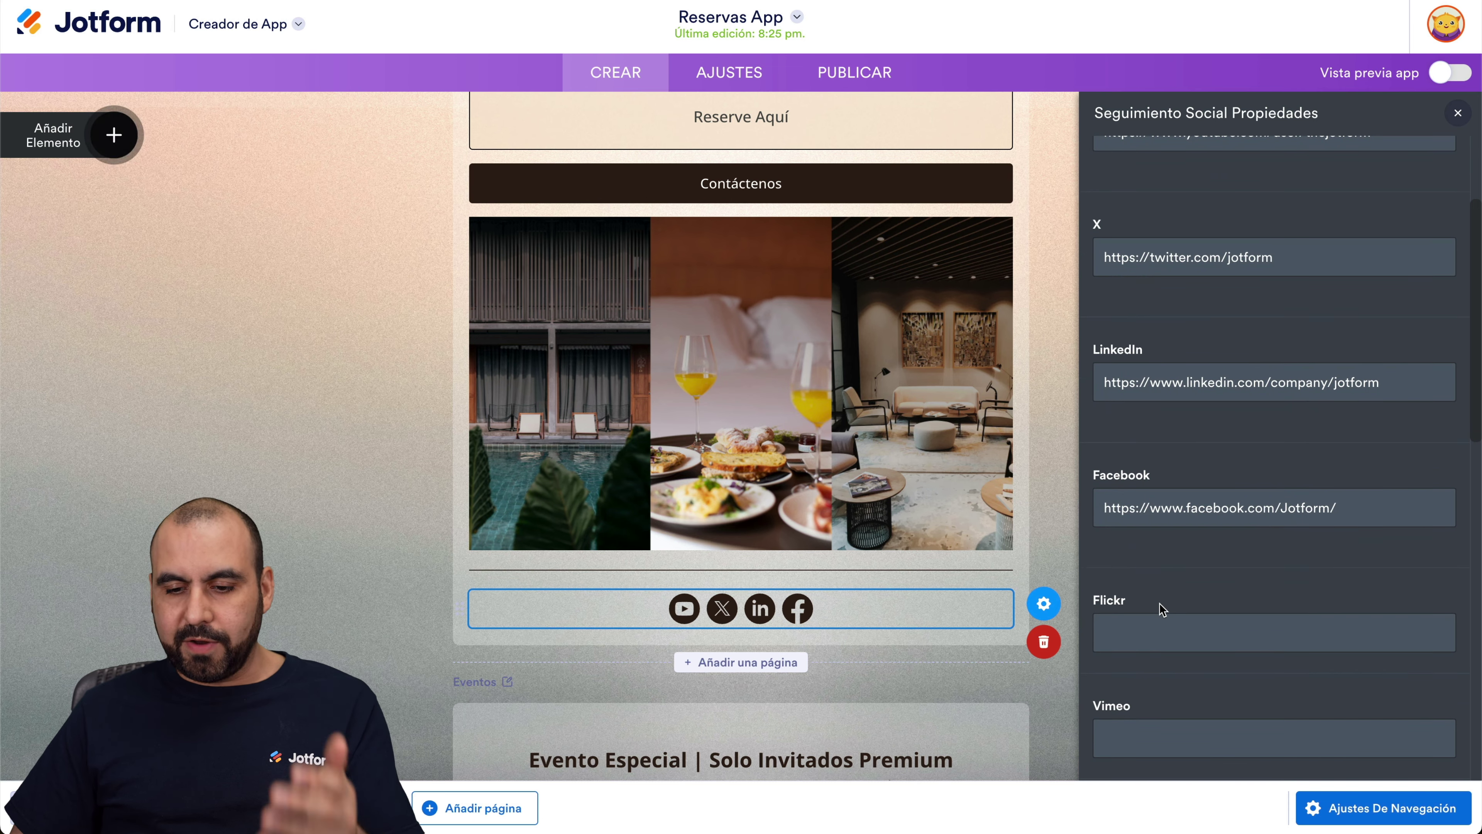
scroll(1159, 609, "down", 2)
scroll(1159, 610, "down", 5)
left_click(1146, 401)
type("https://")
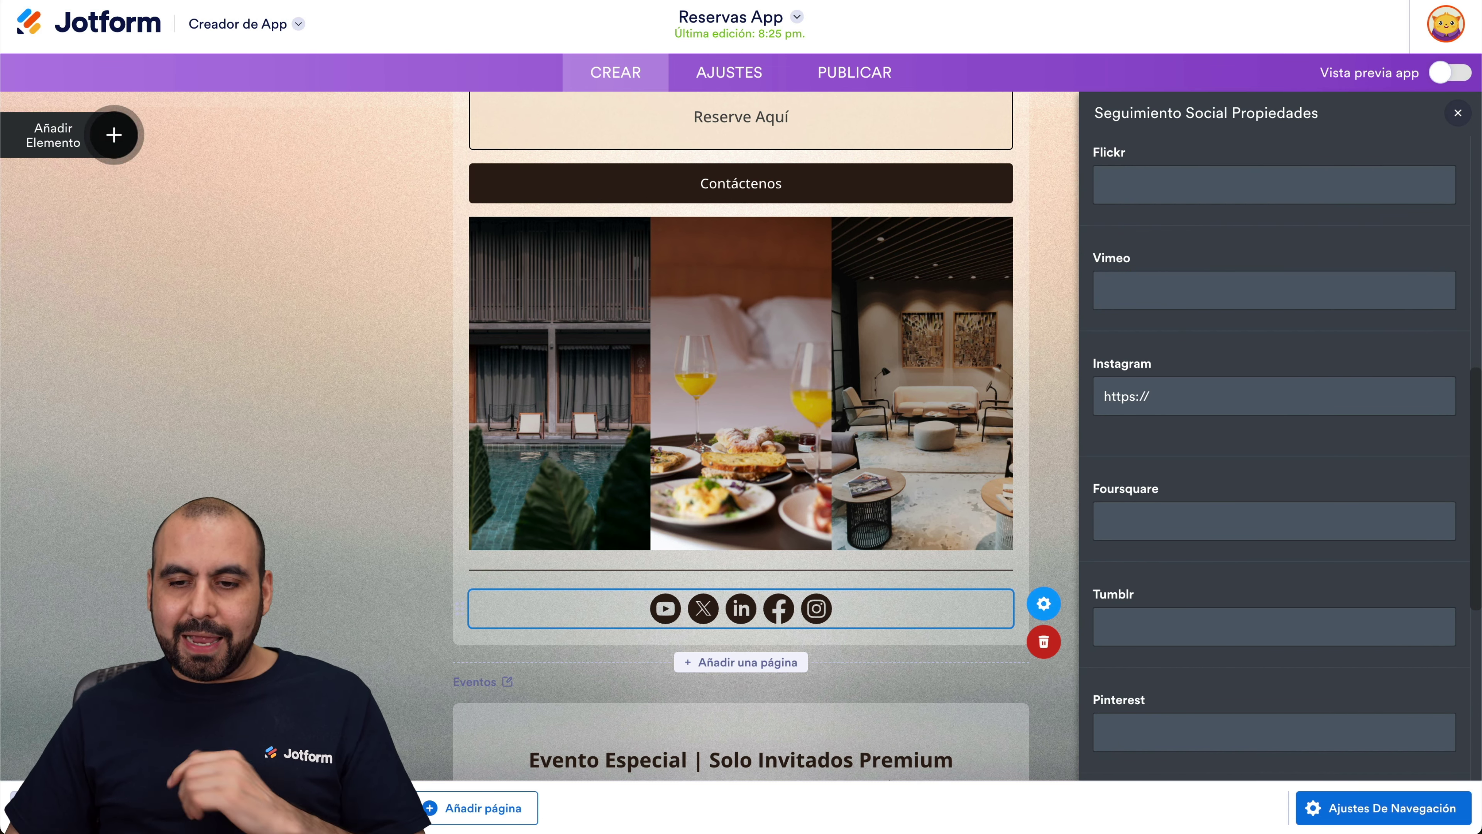
key("super+a")
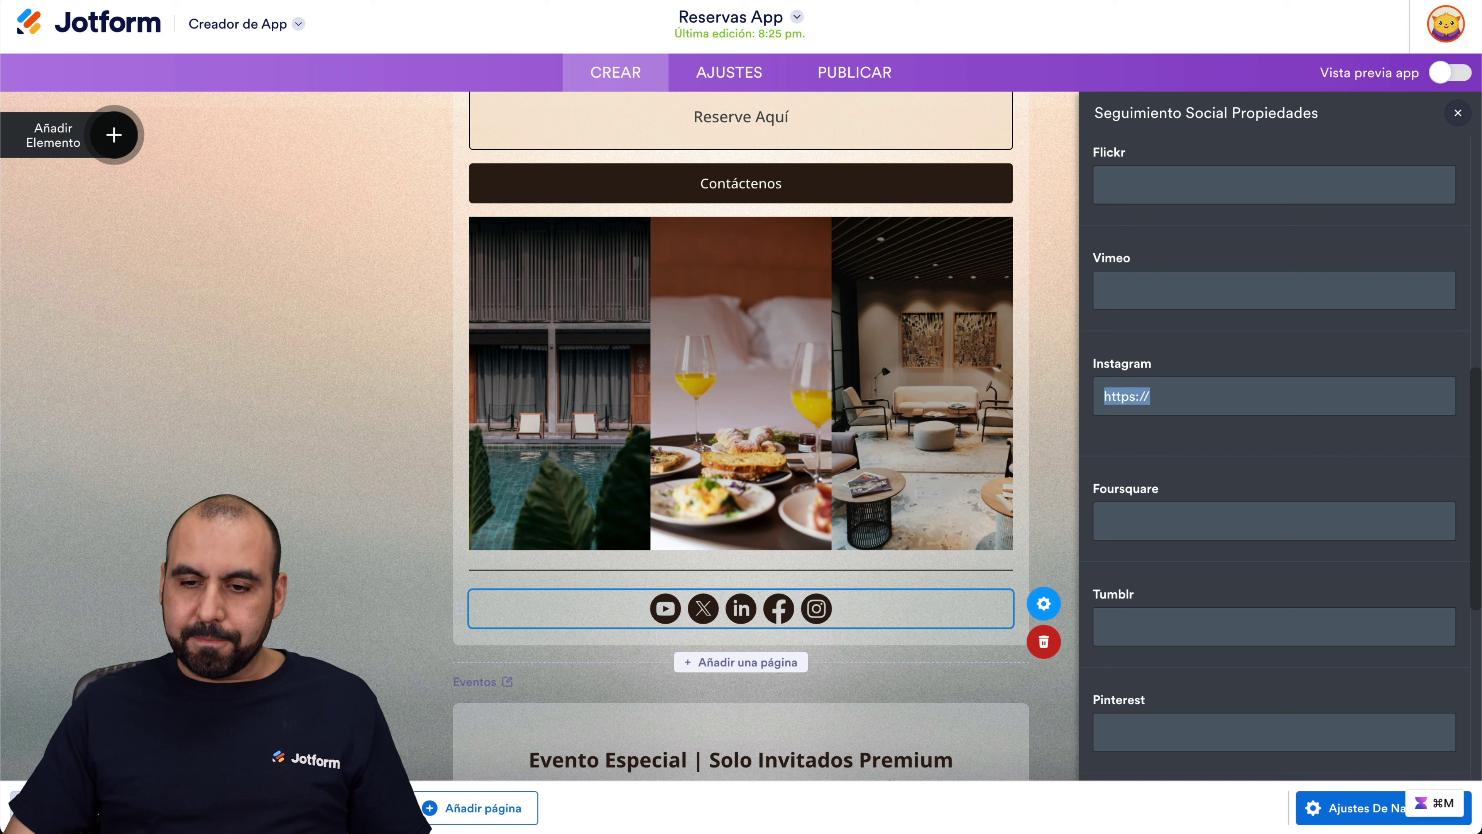
key("BackSpace")
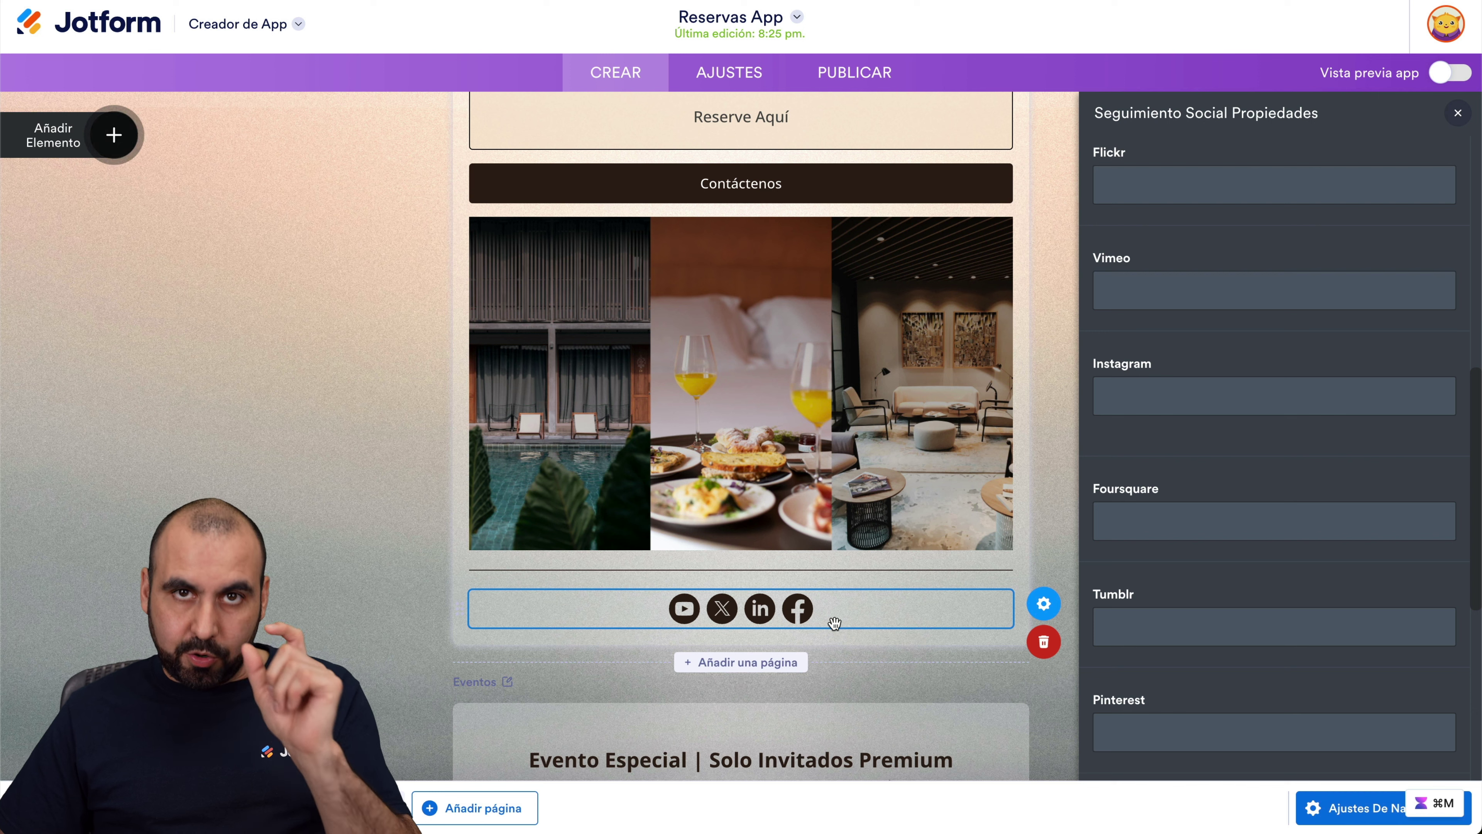
Set the color of the social media icons to blue #4a90e2 after trying orange #f05912 and red.
scroll(1150, 492, "up", 10)
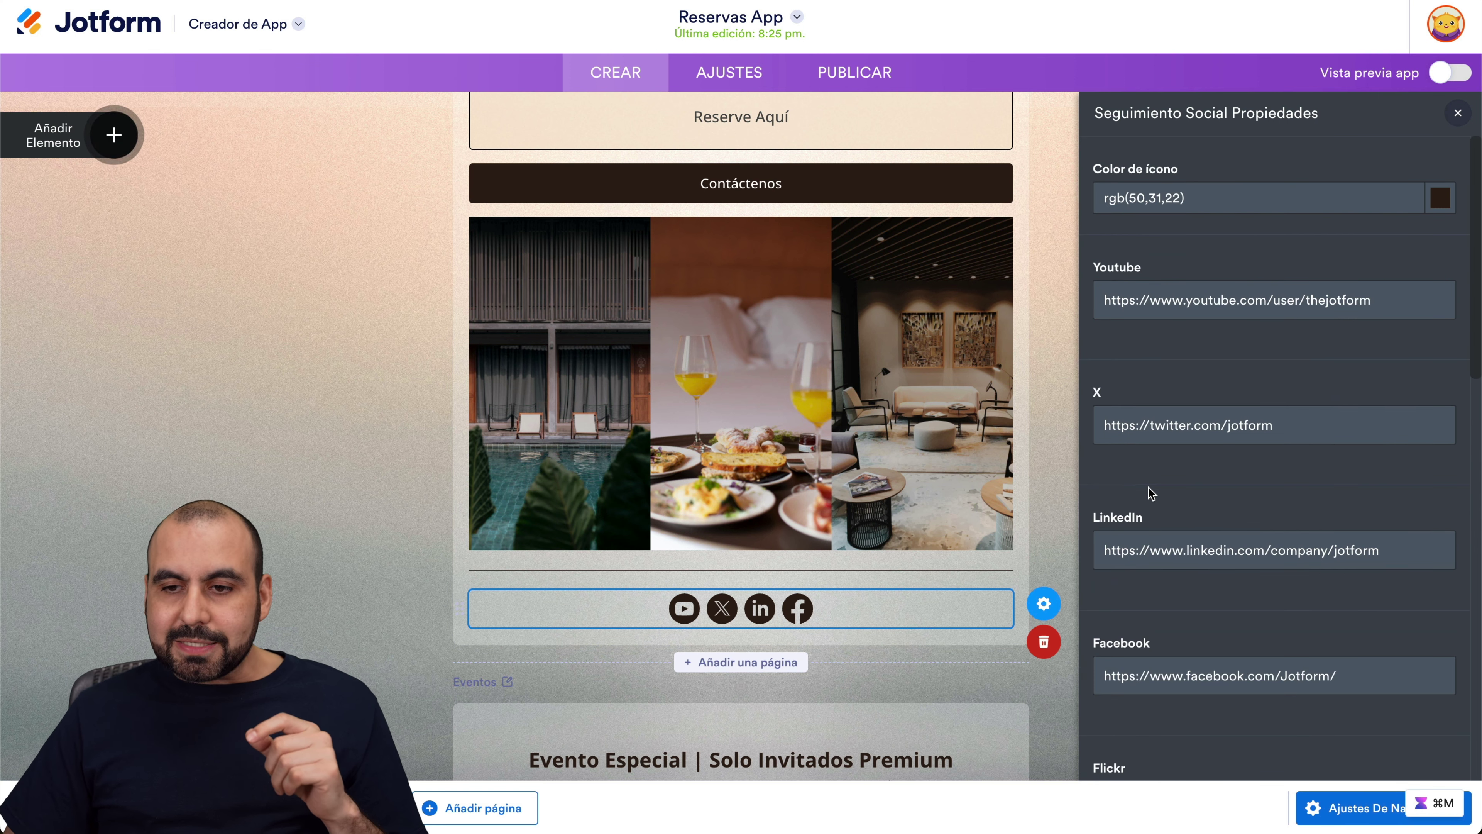
left_click(1439, 196)
left_click(1260, 229)
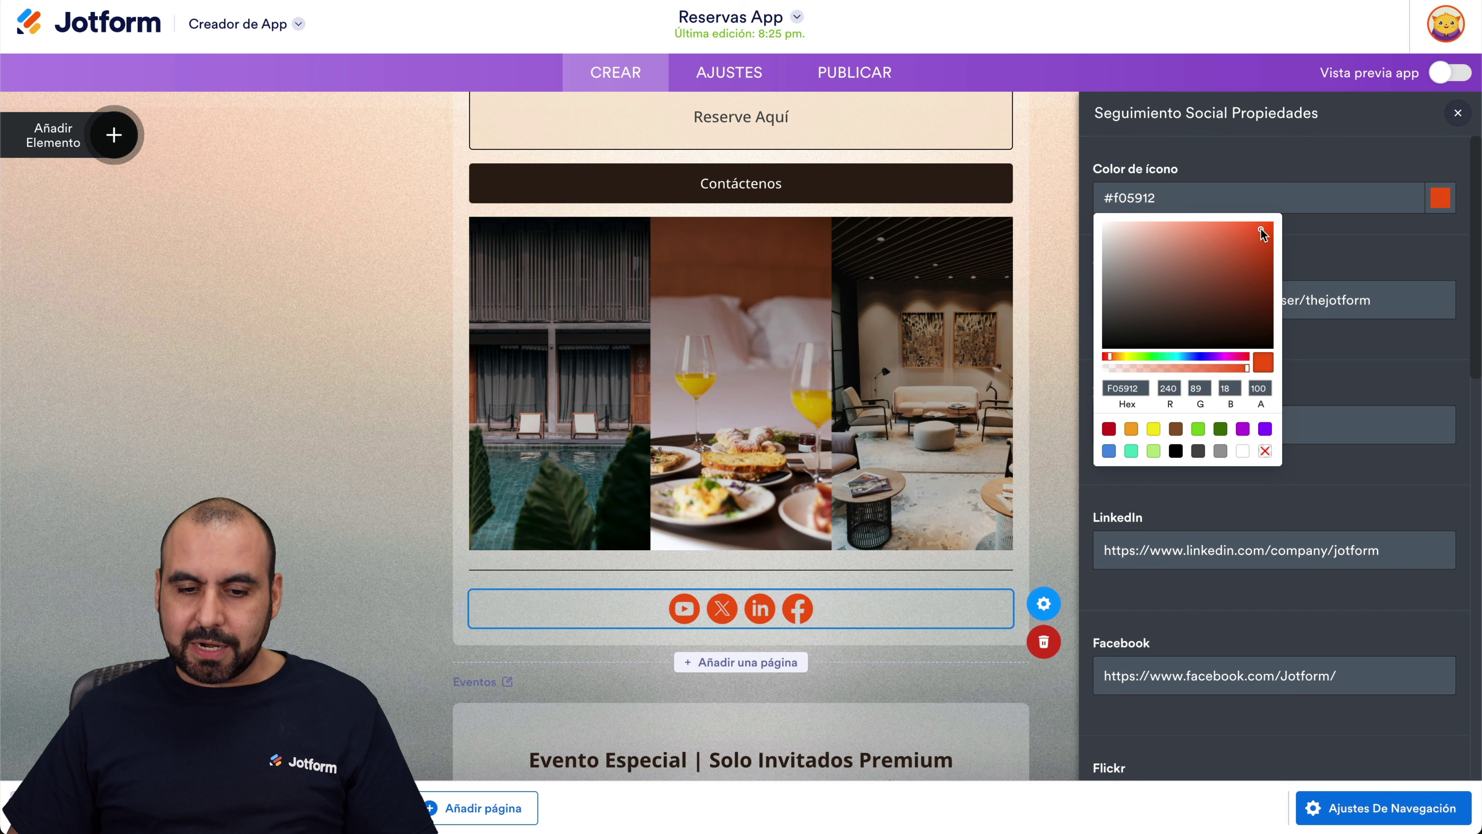
left_click(1108, 428)
left_click(1109, 452)
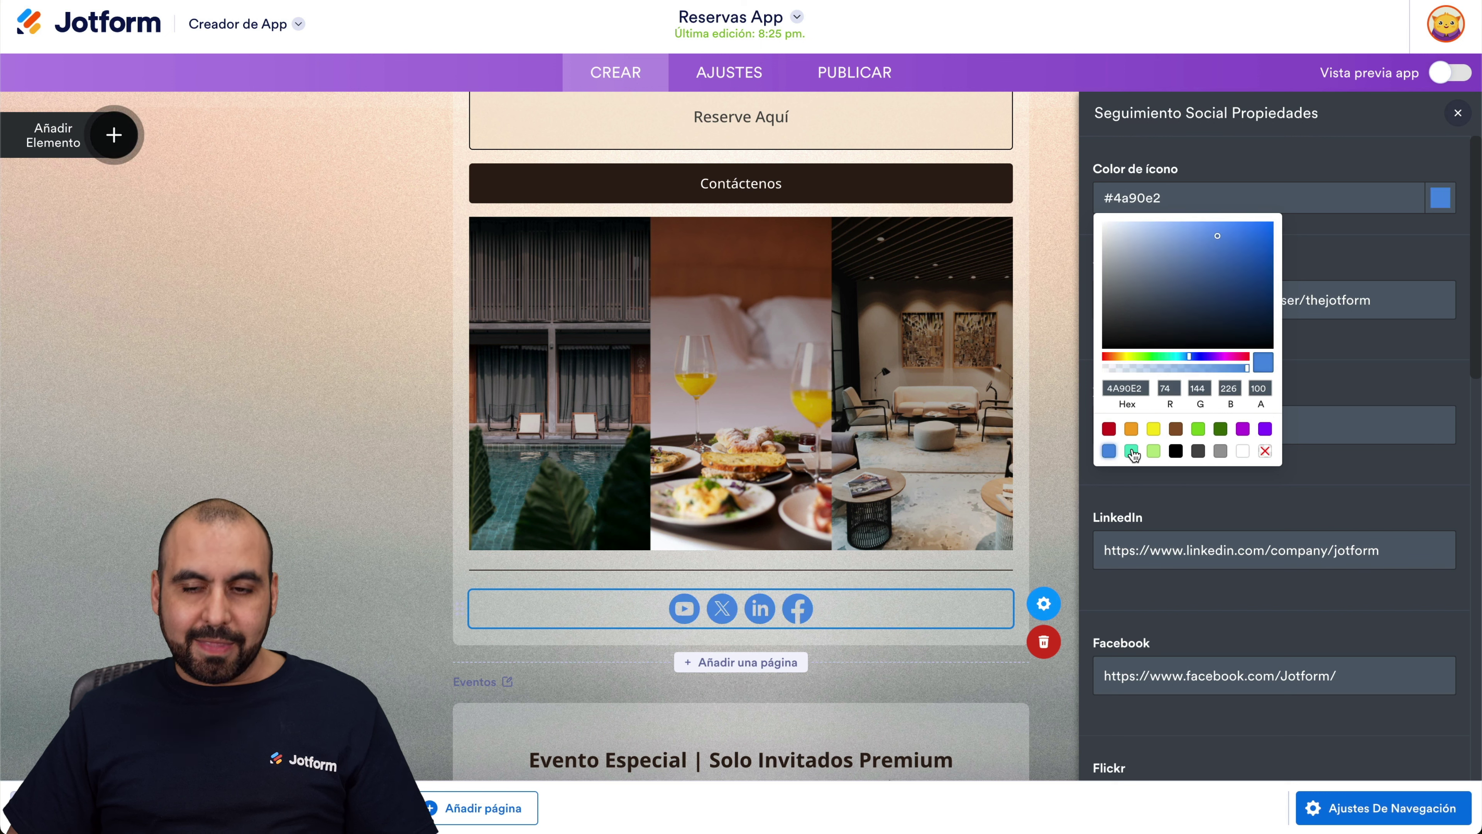
left_click(1380, 261)
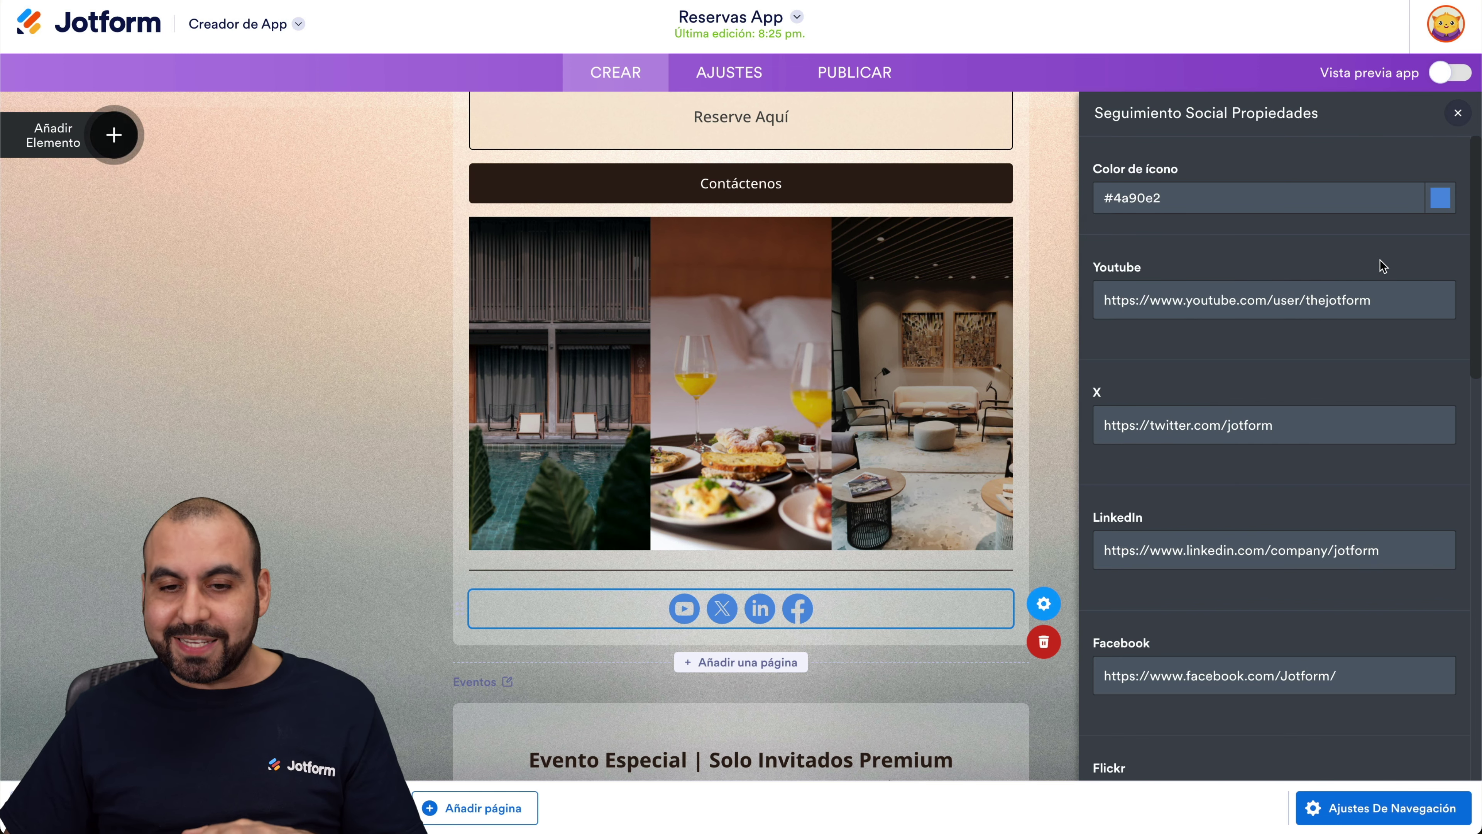
Review the Eventos and Contáctenos pages and examine the properties of the Llámenos and Envíanos un Mail buttons.
scroll(851, 379, "down", 10)
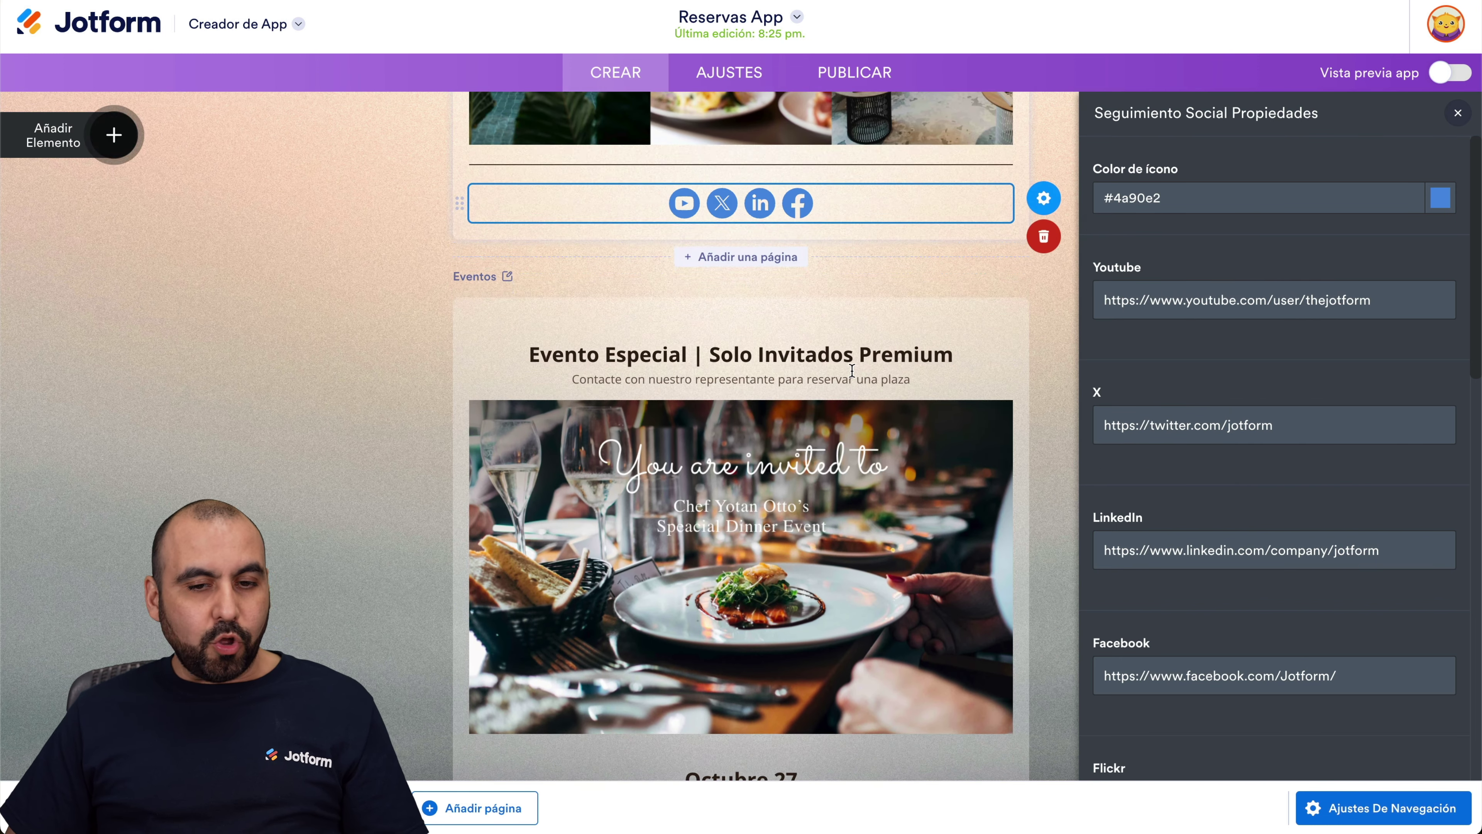
scroll(852, 370, "down", 1)
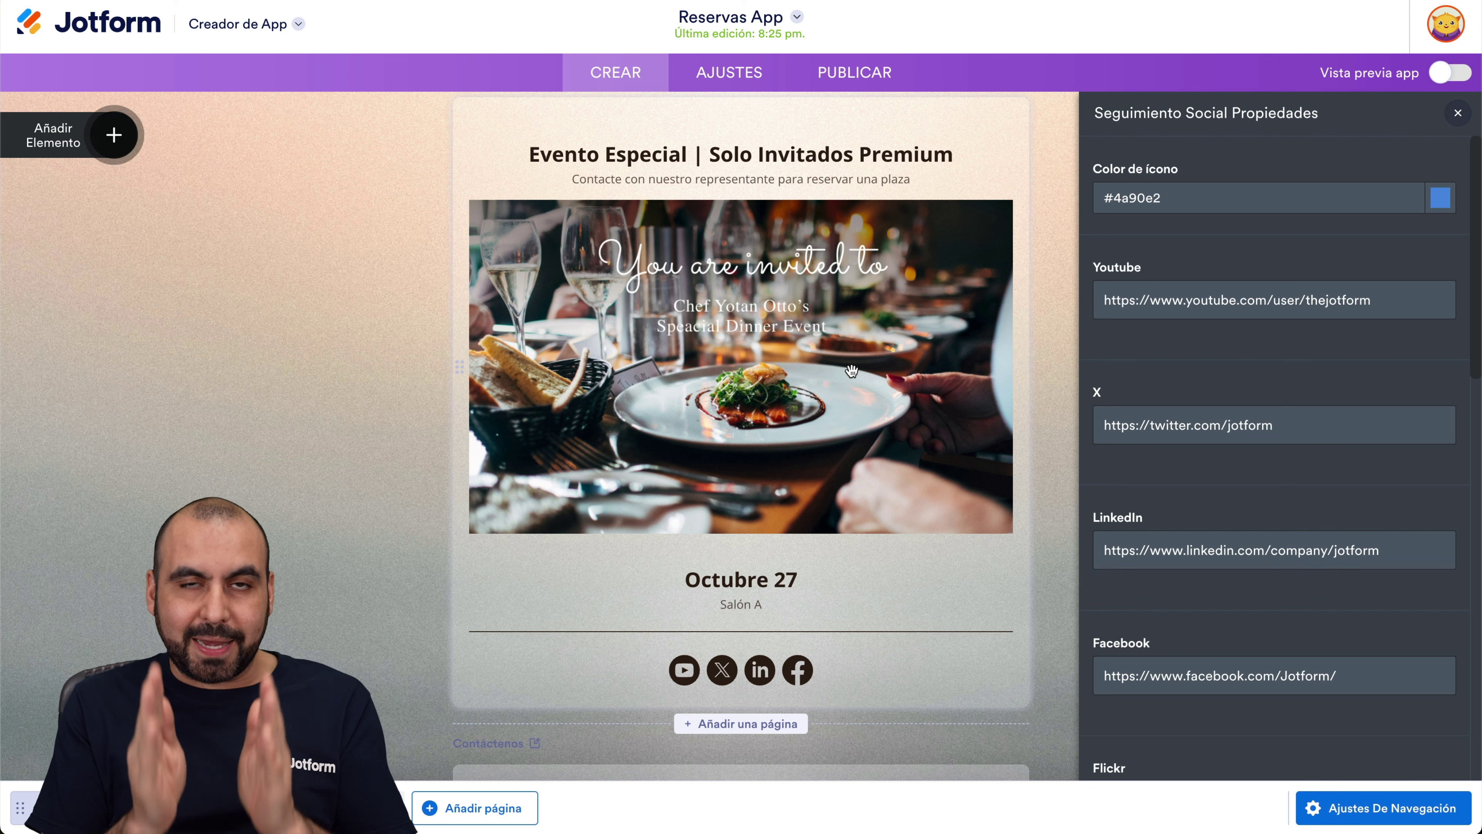
scroll(852, 371, "down", 8)
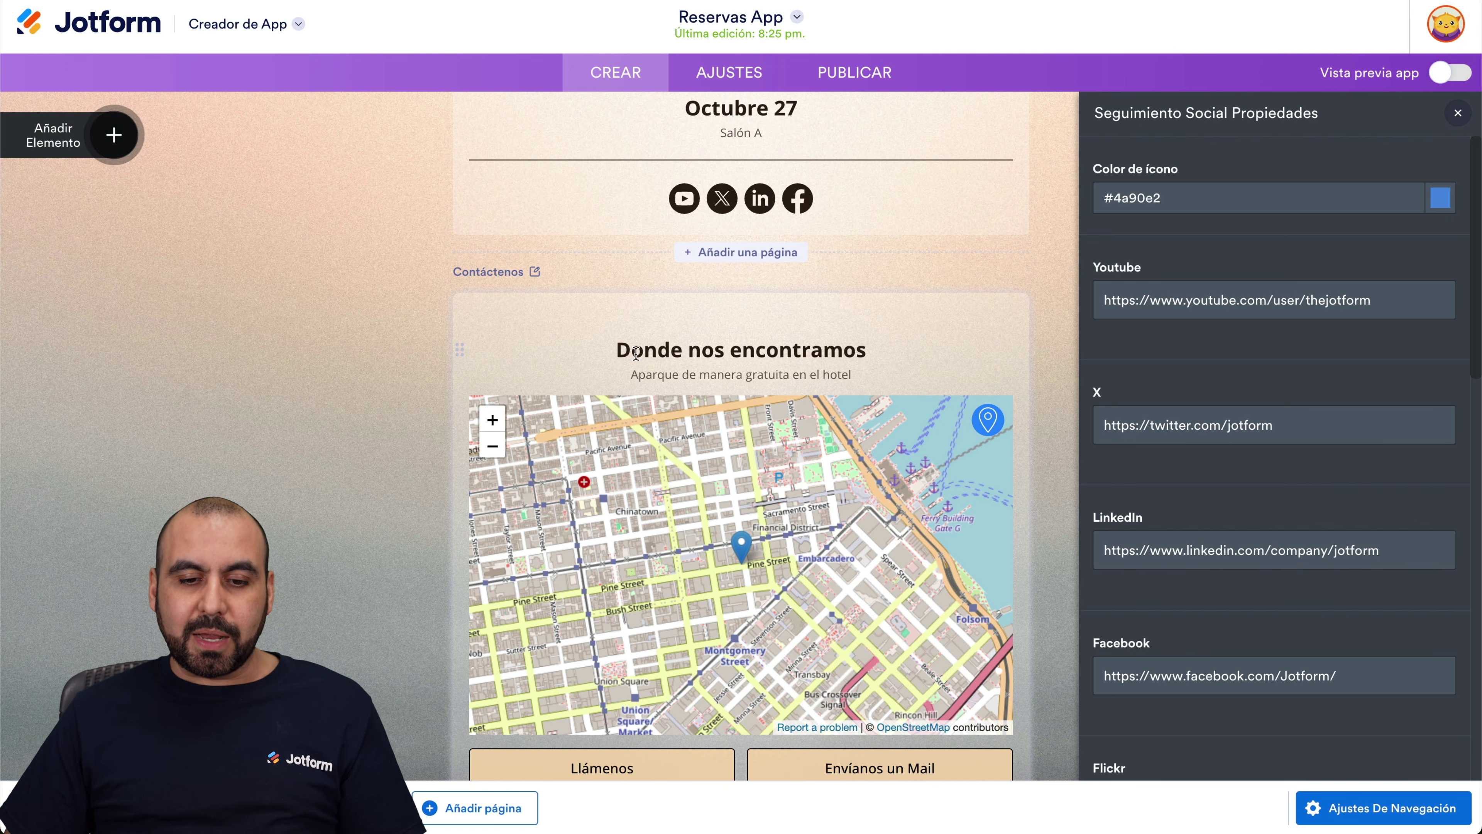
scroll(630, 476, "down", 4)
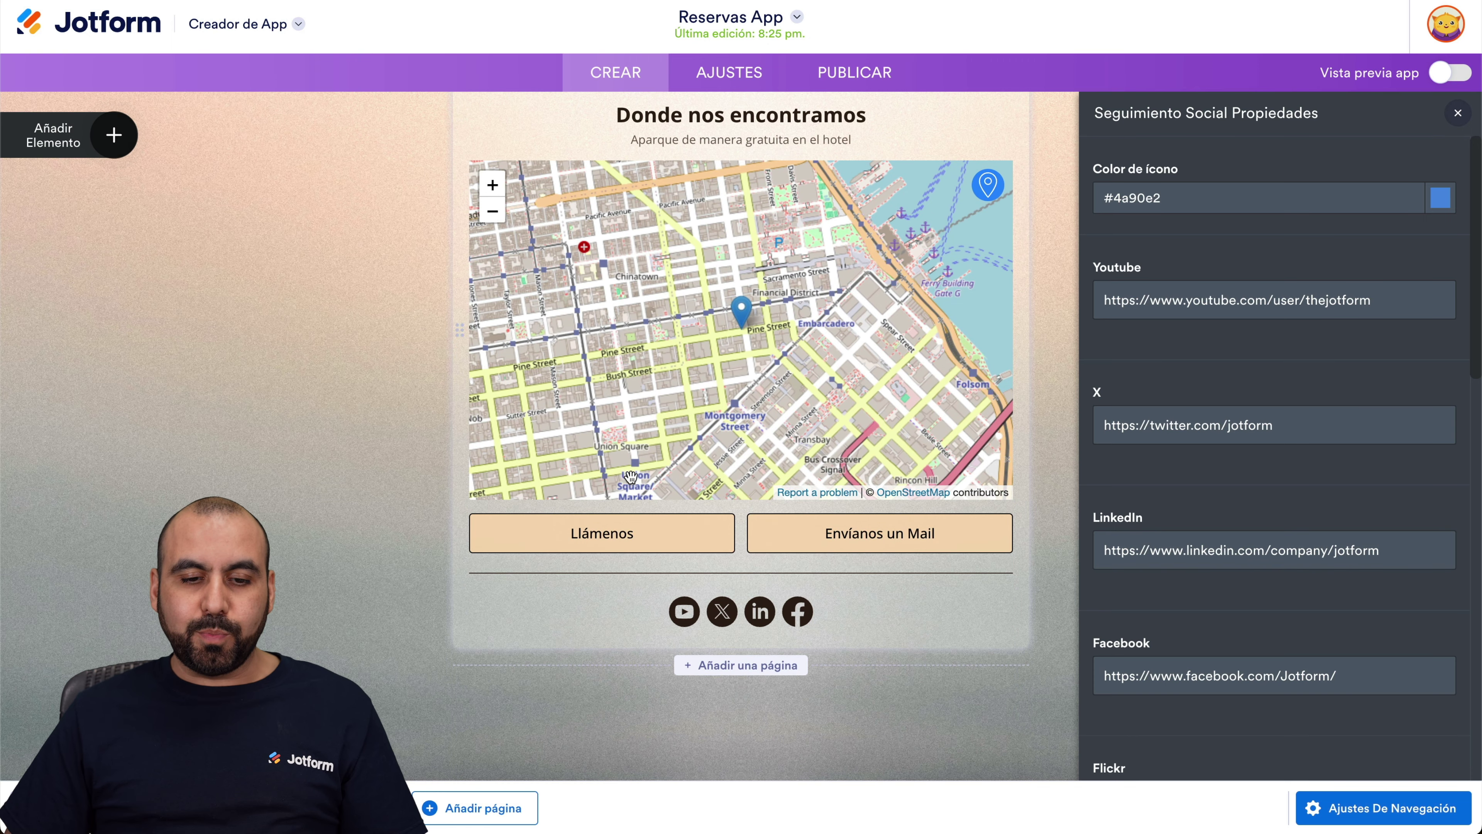
left_click(591, 533)
left_click(955, 545)
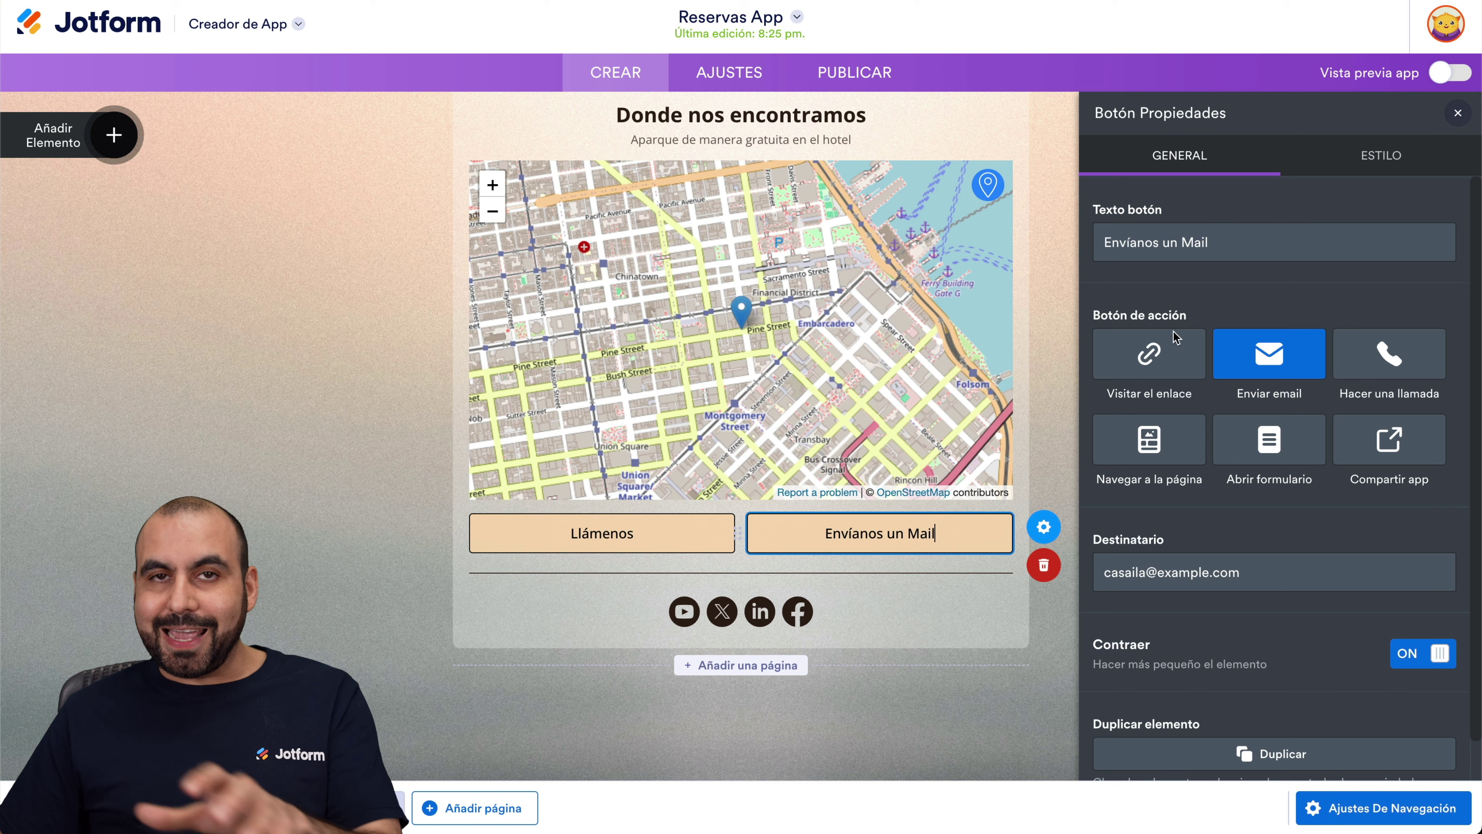
Preview the app in the phone view, follow the Contáctenos button, and check the map, contact buttons and social icons.
scroll(939, 416, "up", 2)
scroll(939, 415, "up", 15)
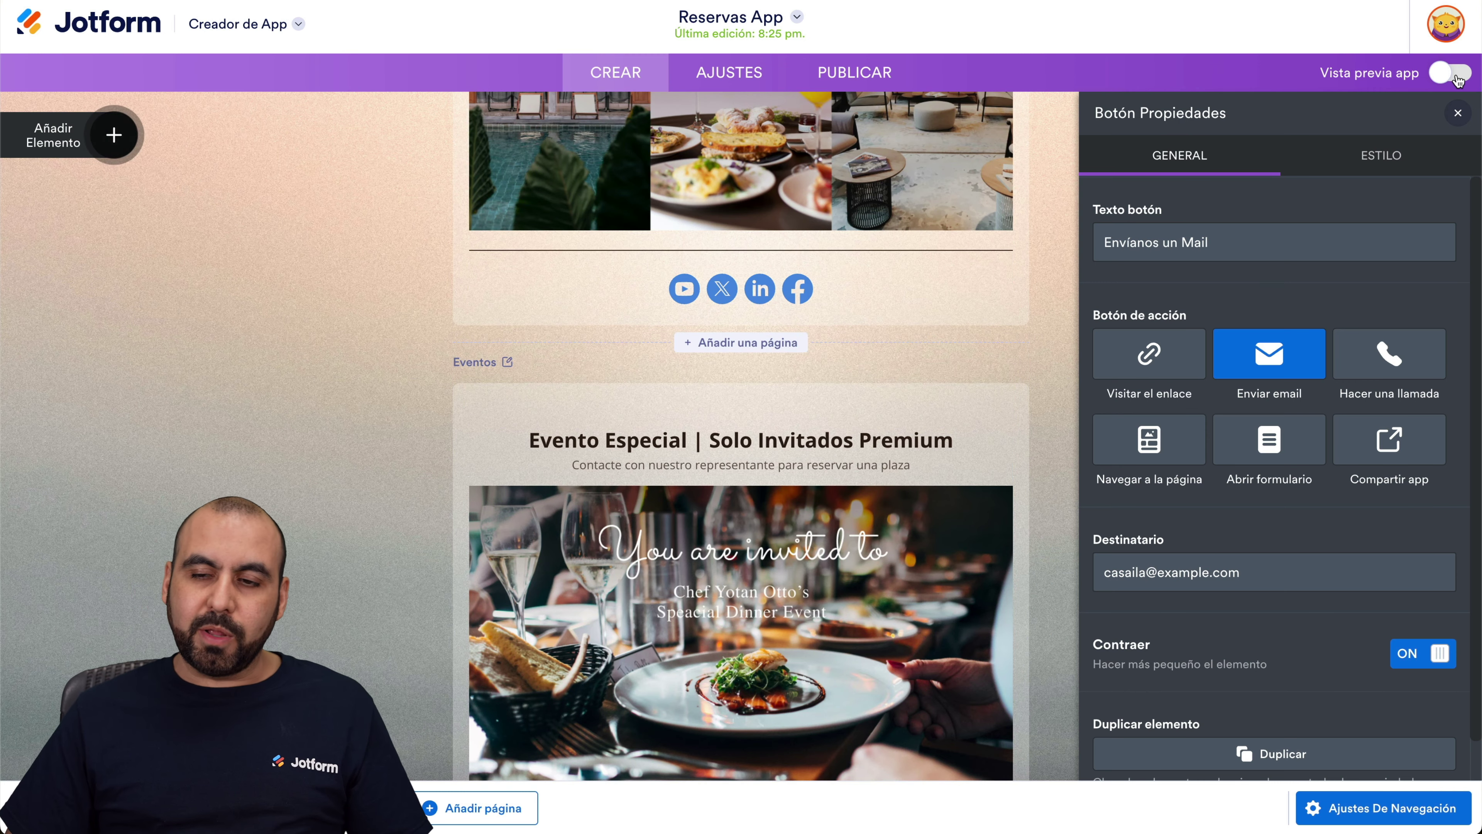
left_click(1457, 110)
left_click(1455, 73)
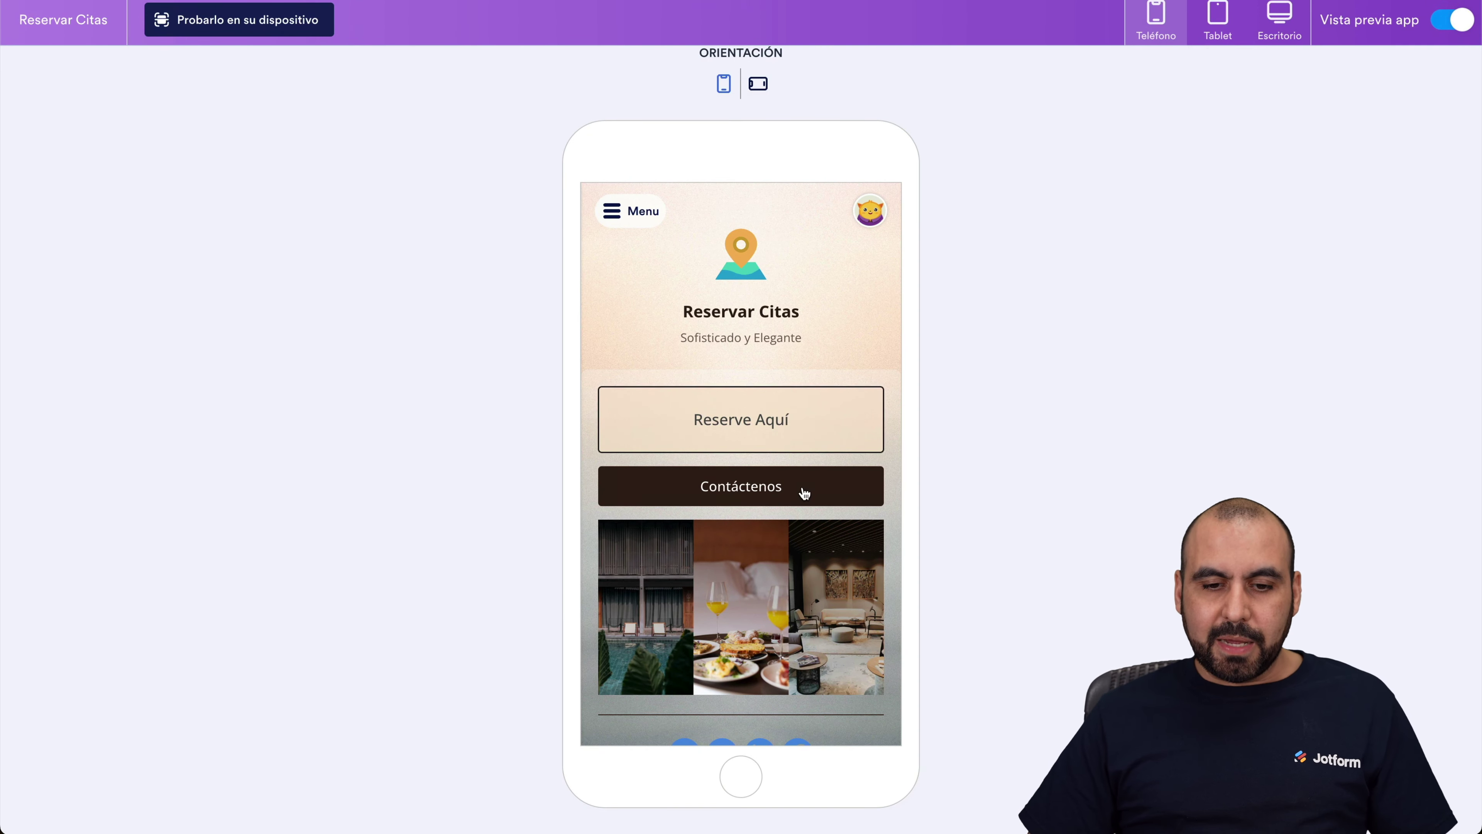
scroll(791, 507, "down", 2)
scroll(758, 505, "up", 2)
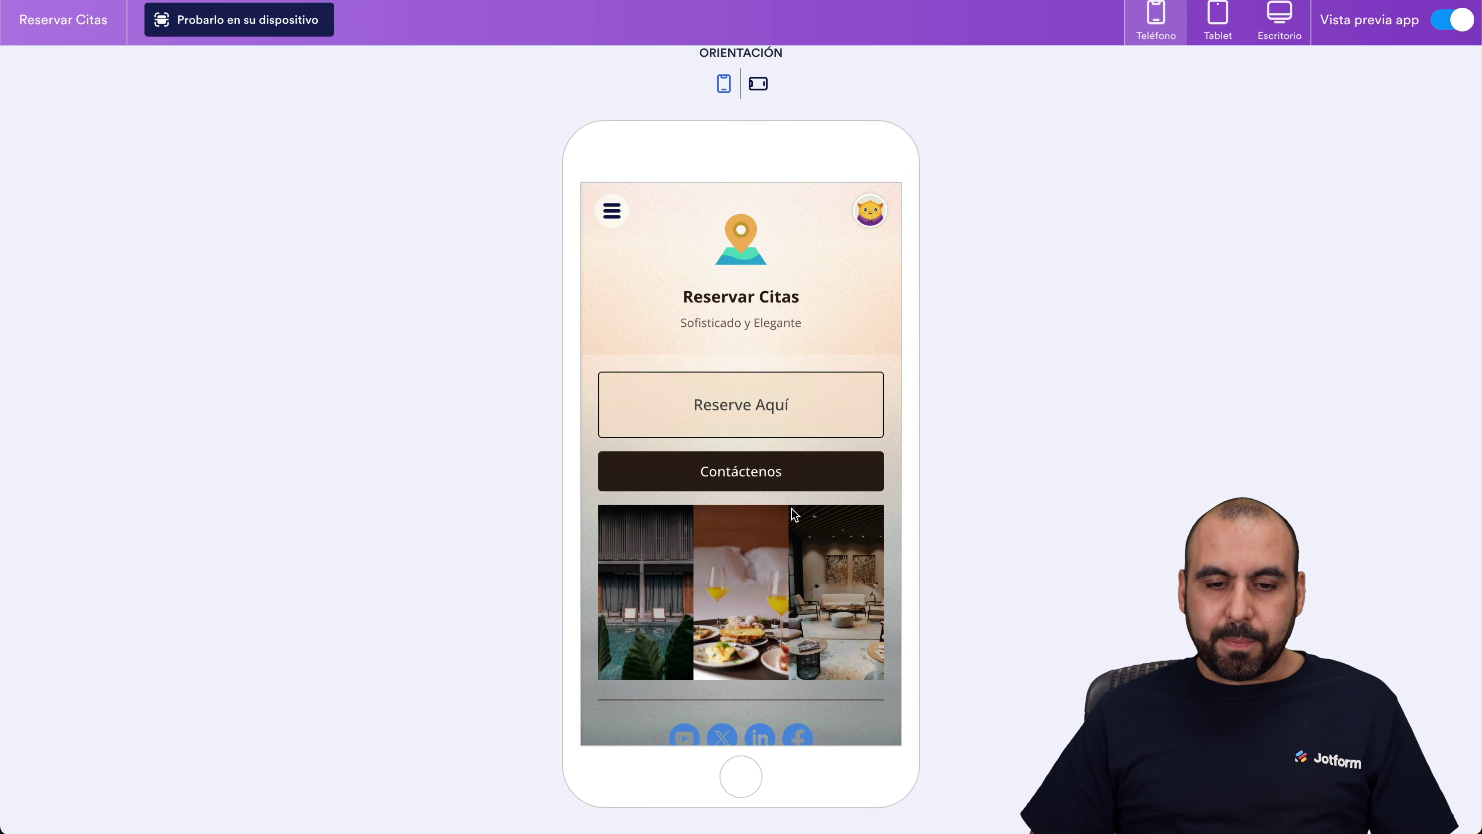
left_click(761, 486)
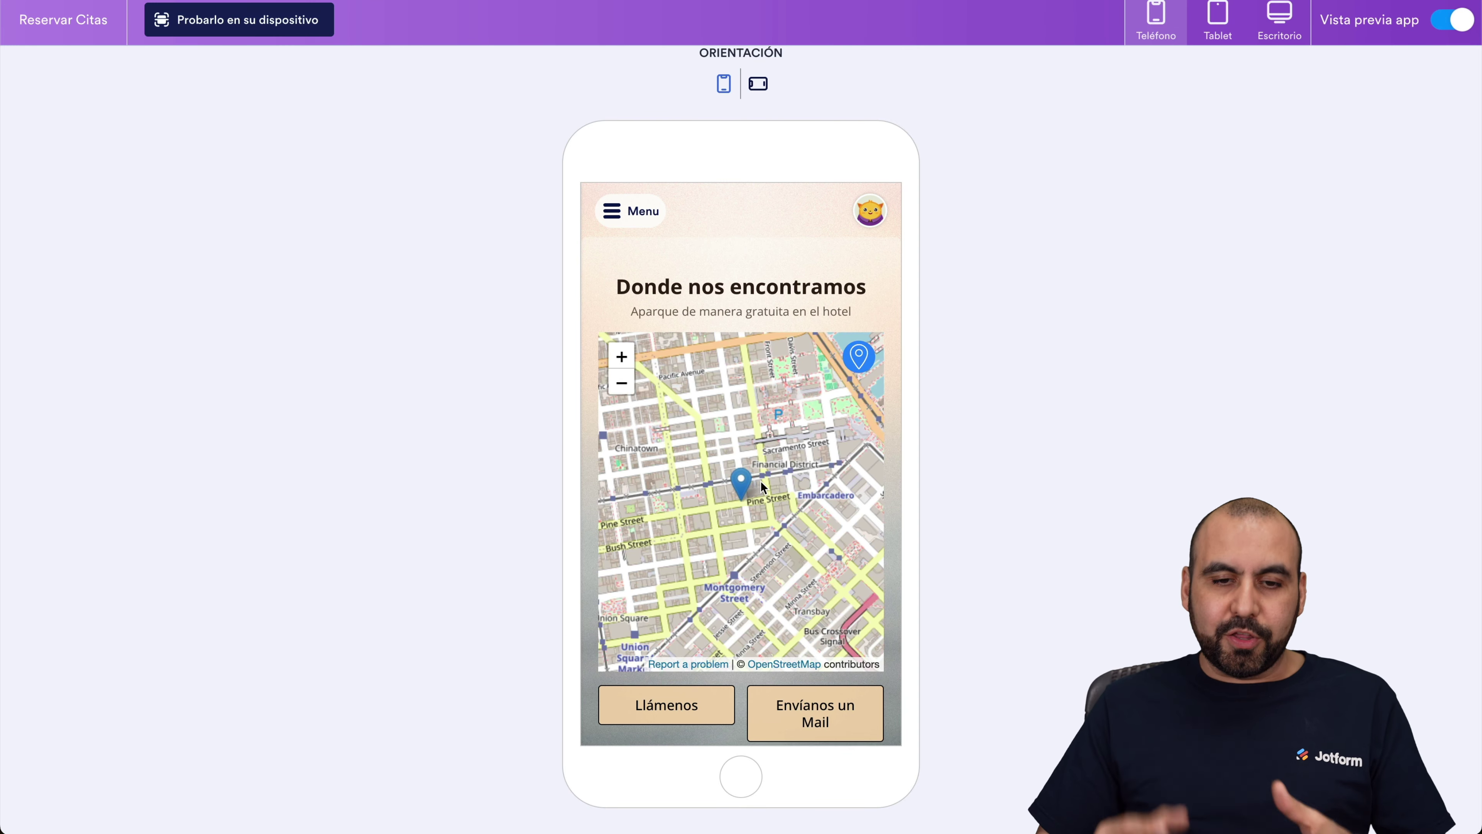
scroll(667, 436, "down", 2)
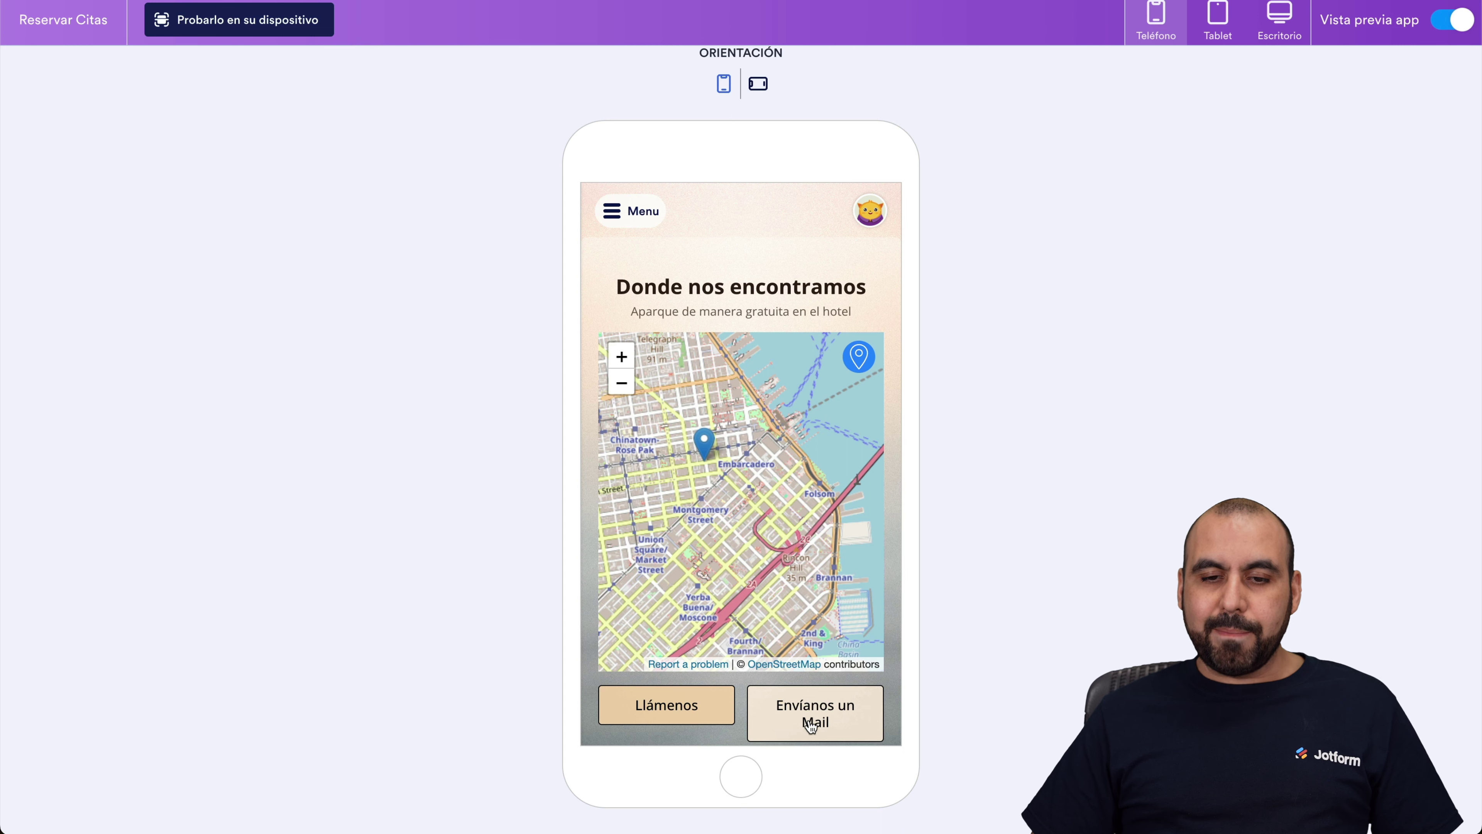
scroll(810, 725, "down", 2)
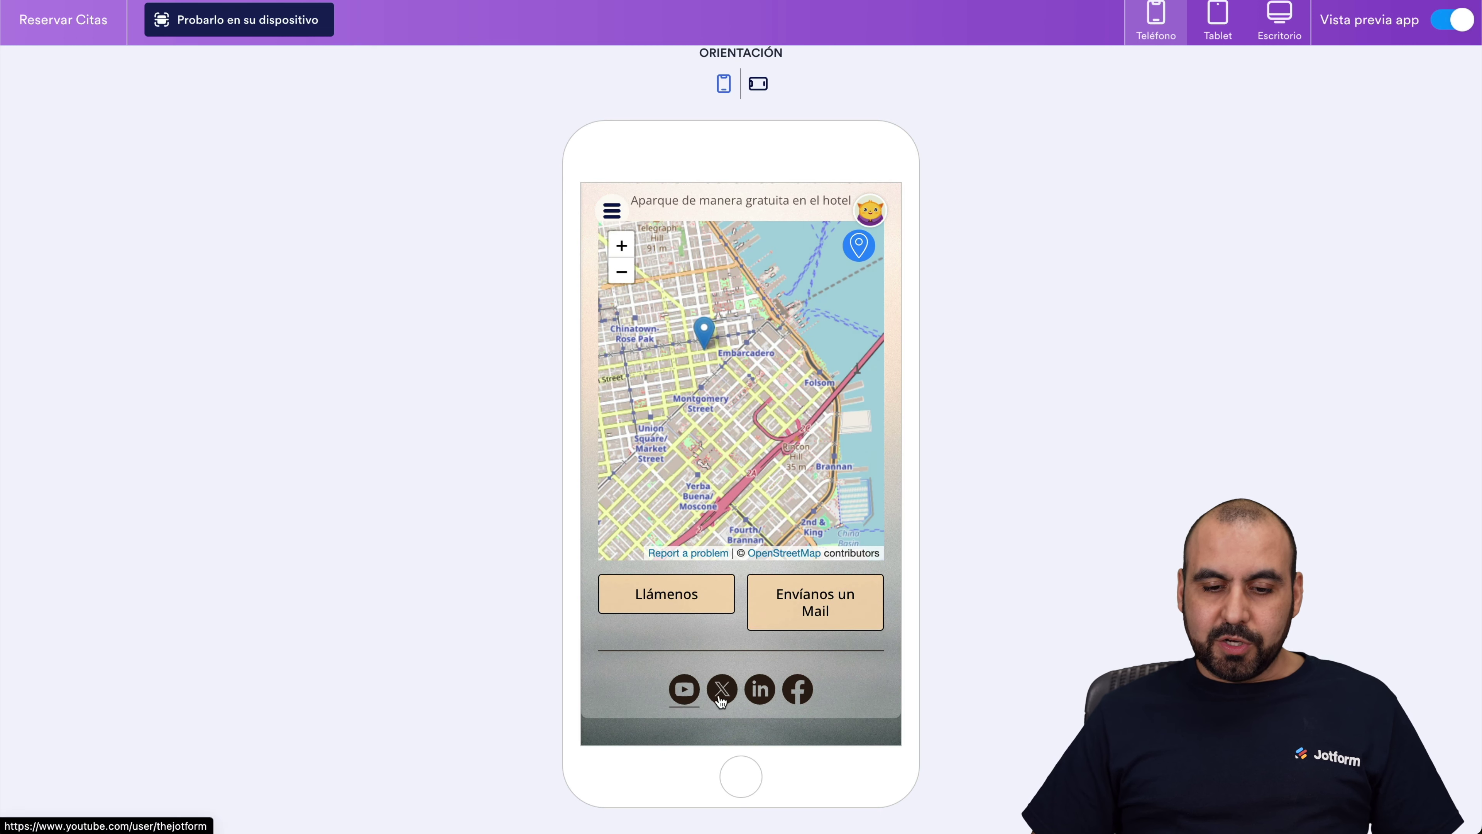
Go back to the Inicio page within the phone preview and exit the preview.
scroll(813, 694, "up", 2)
left_click(626, 217)
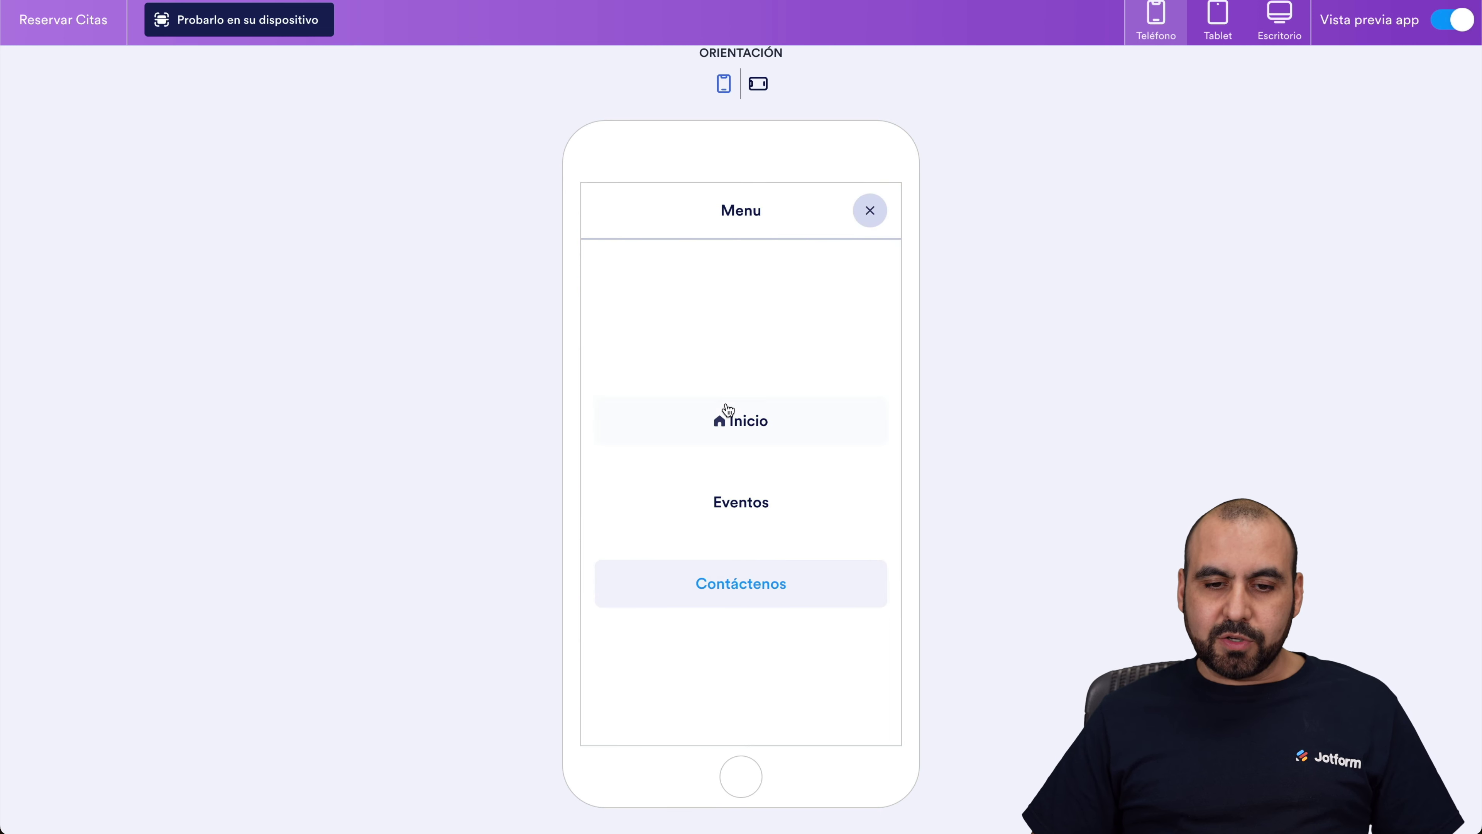
left_click(728, 419)
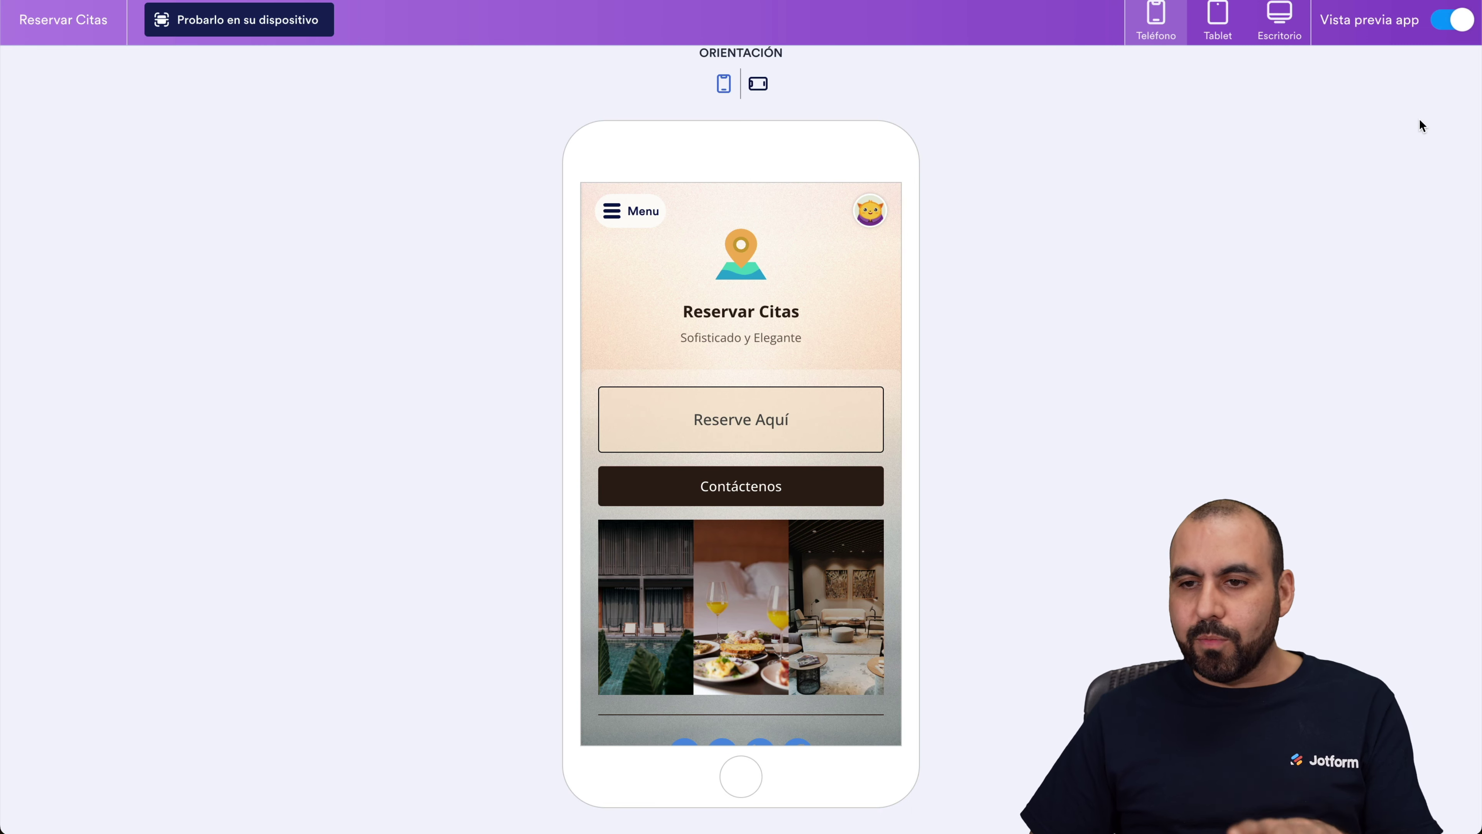
left_click(1449, 23)
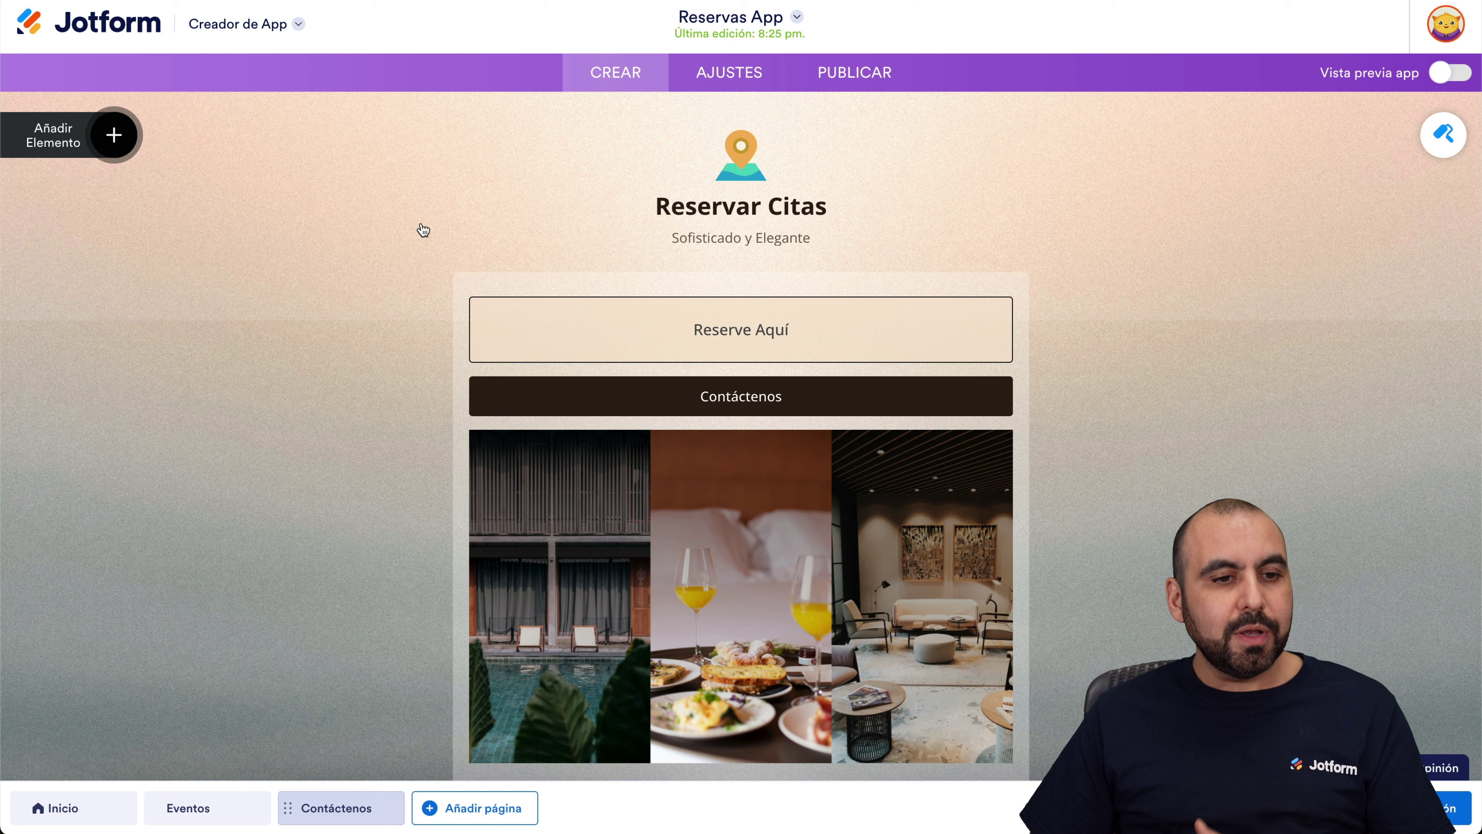
Add a Botón element between the Reserve Aquí and Contáctenos buttons on the Inicio page.
left_click(107, 146)
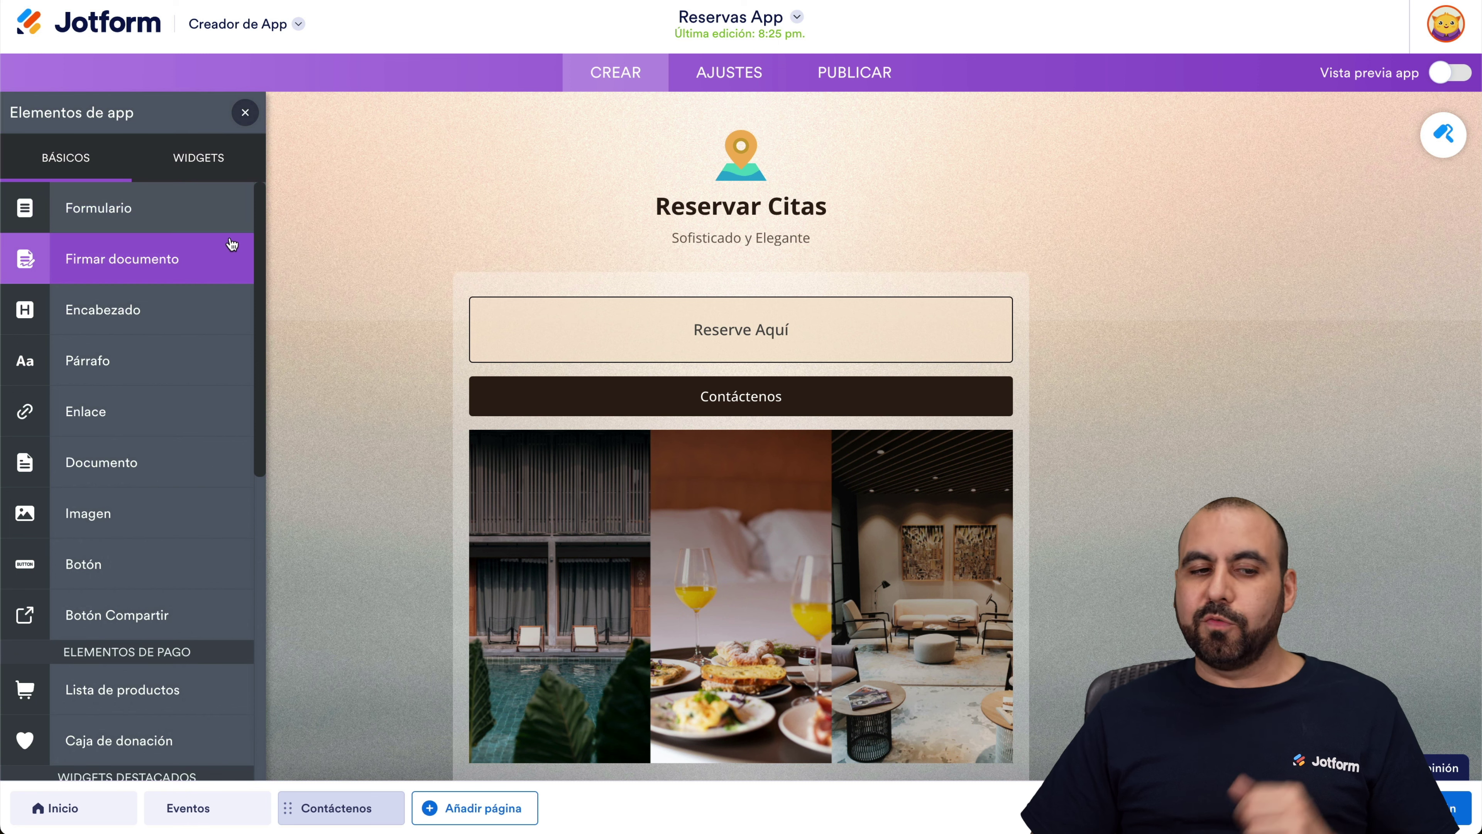
scroll(234, 281, "down", 3)
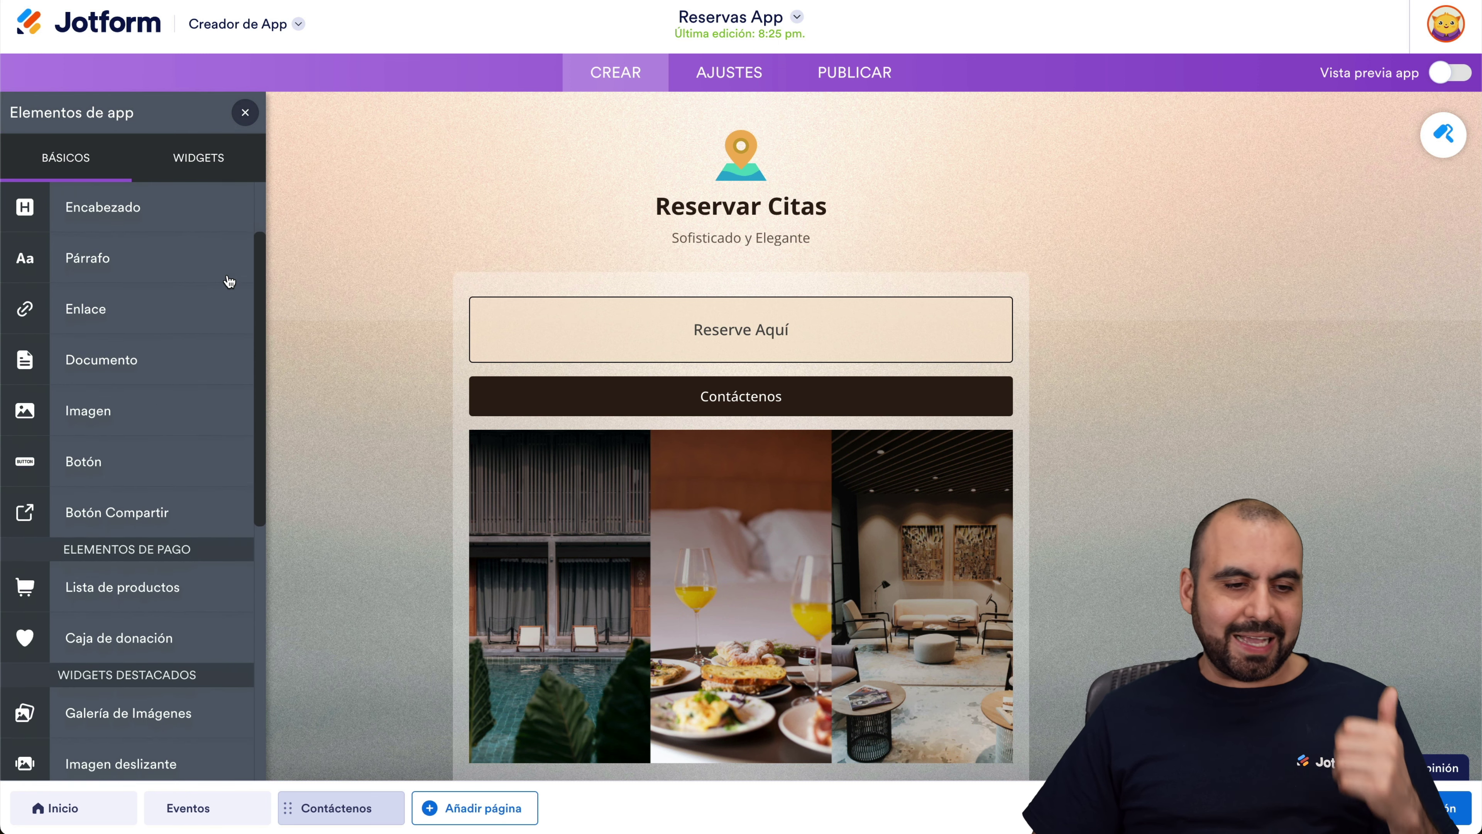
scroll(209, 361, "down", 3)
scroll(209, 361, "up", 1)
left_click_drag(134, 266, 735, 385)
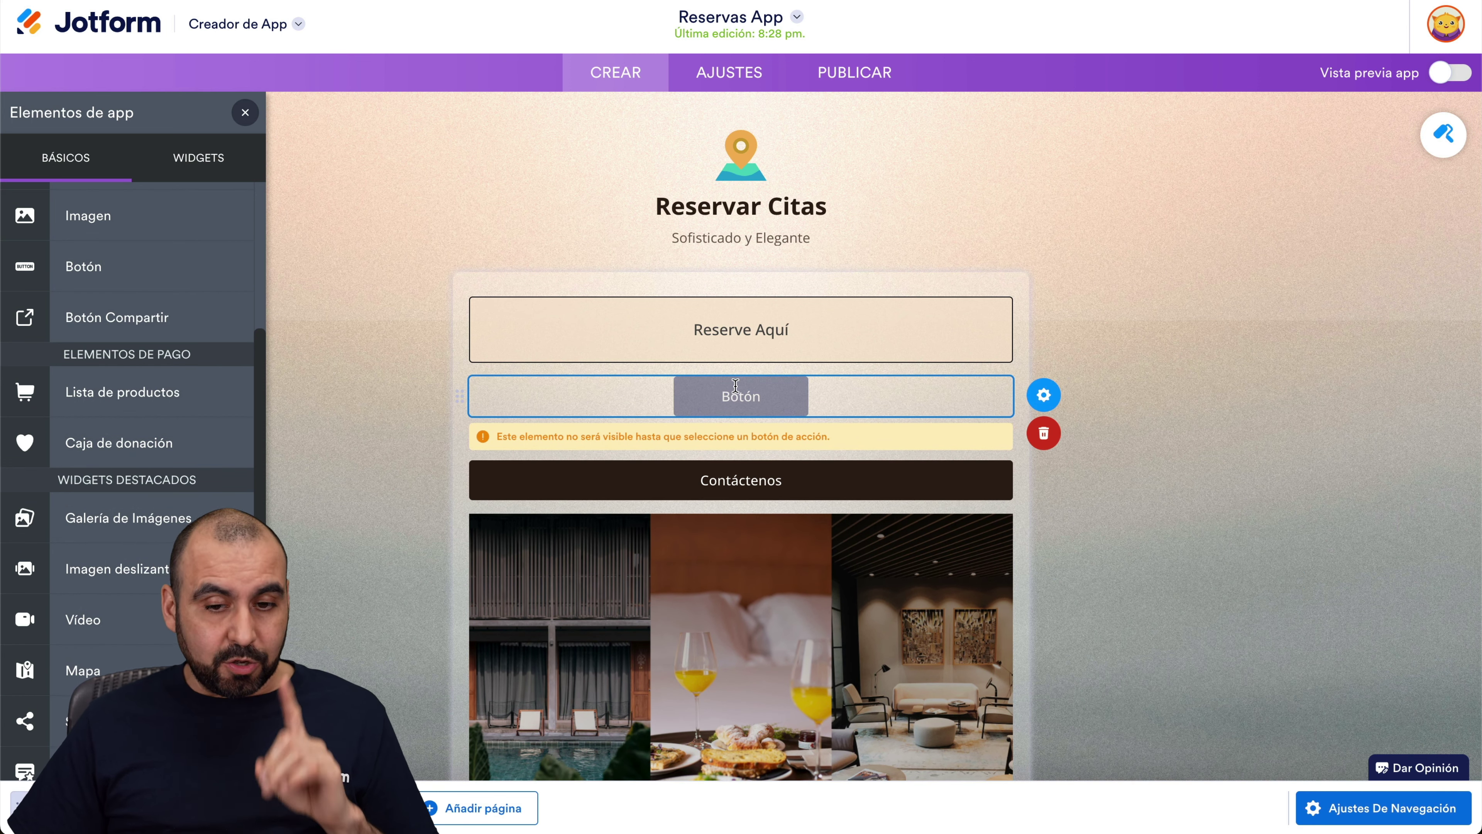
Set the new button's text to "Llamar" and its action to Hacer una llamada, without entering a phone number.
left_click(1043, 396)
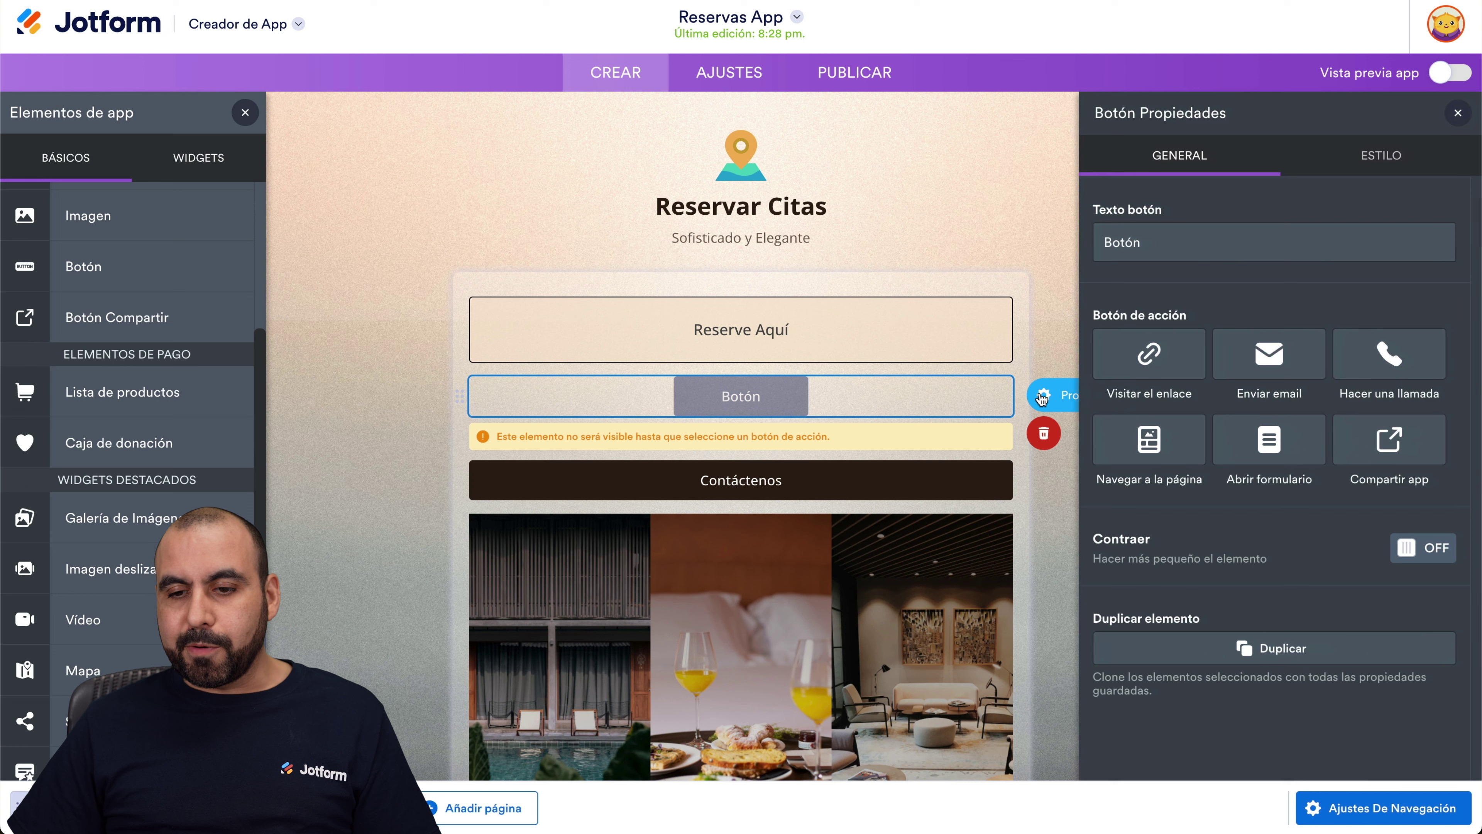
left_click_drag(1193, 241, 1099, 242)
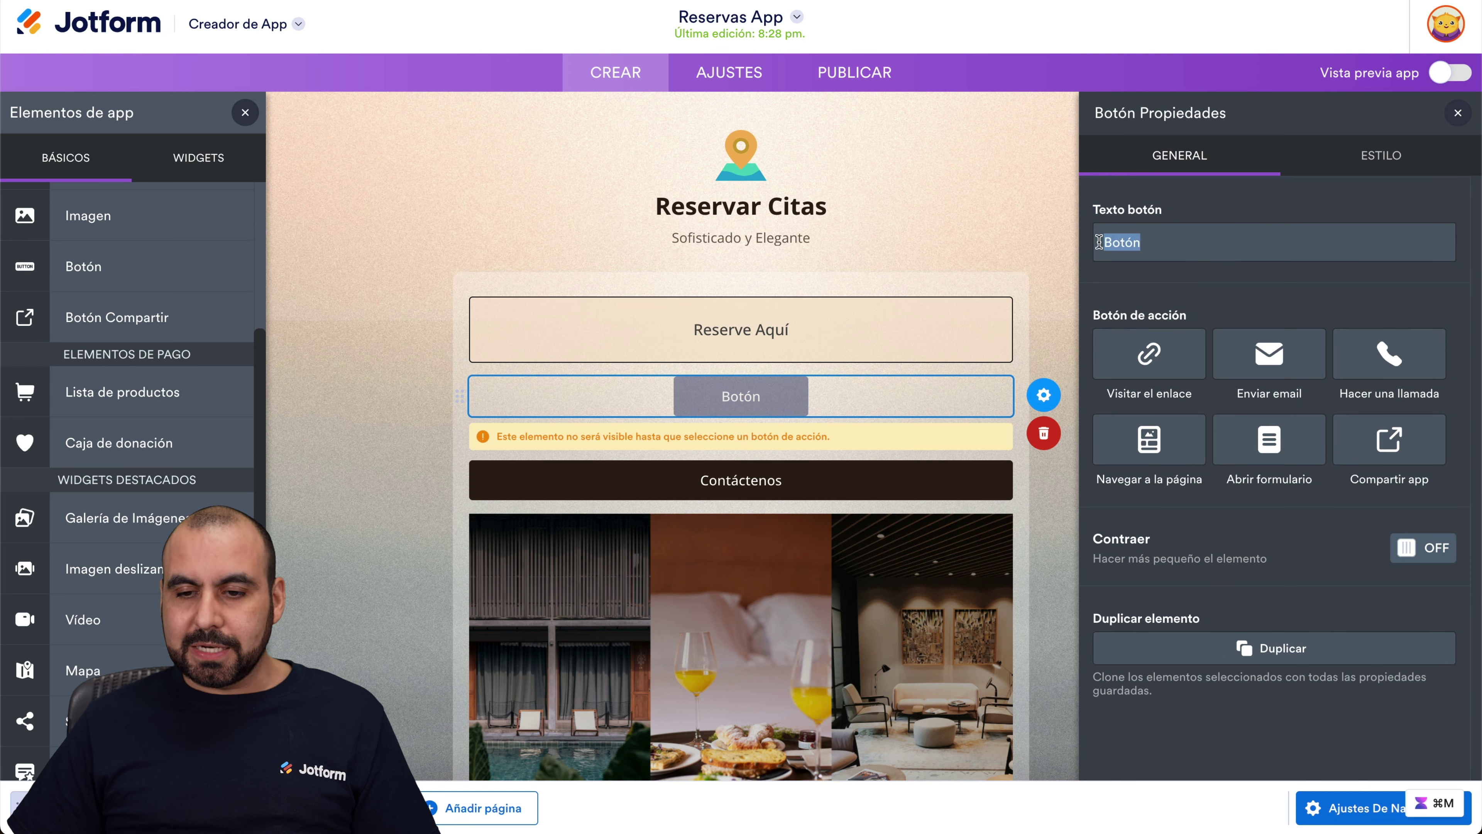
type("Llamr")
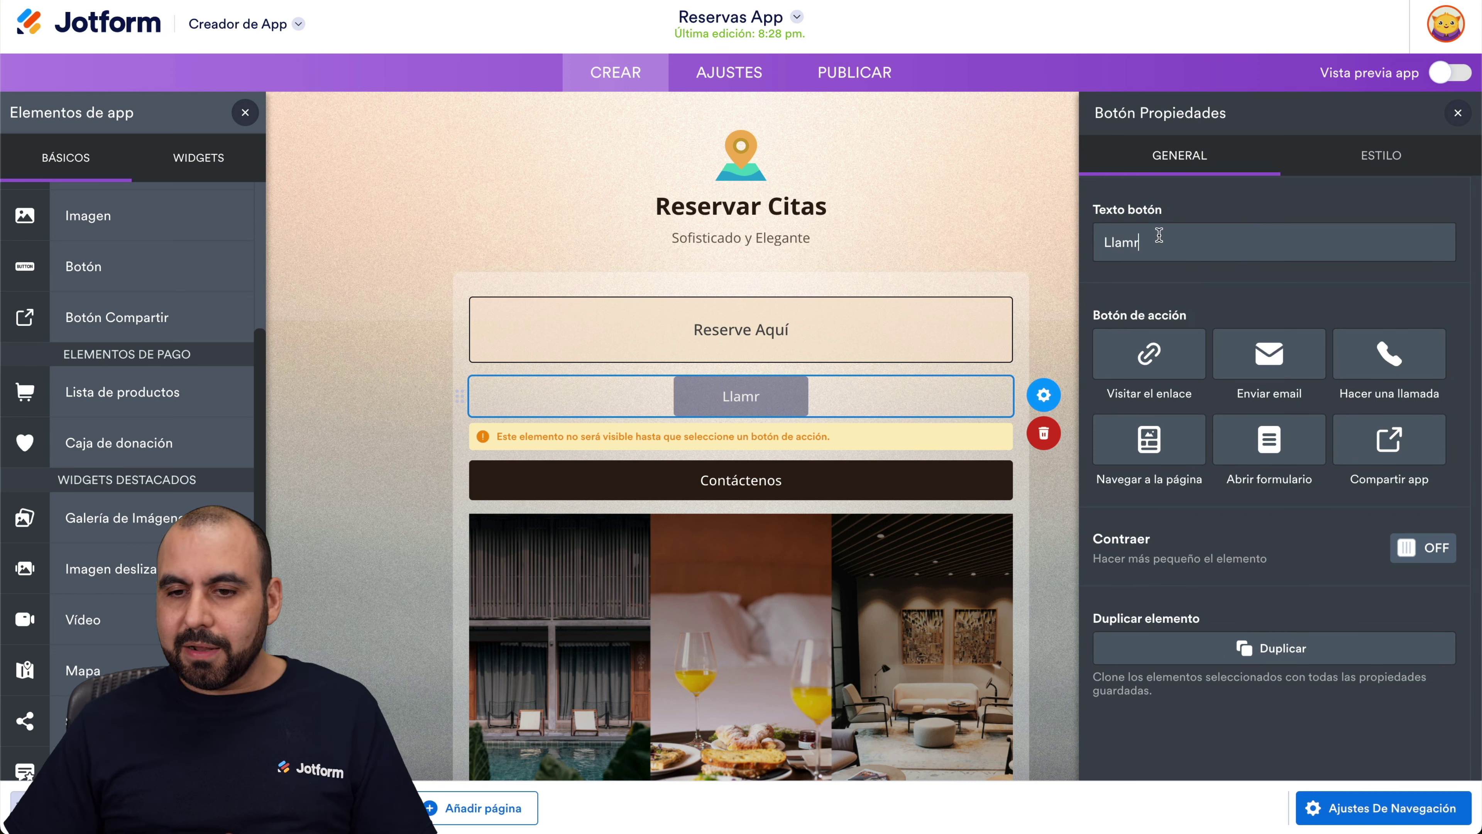
key("BackSpace")
type("ar")
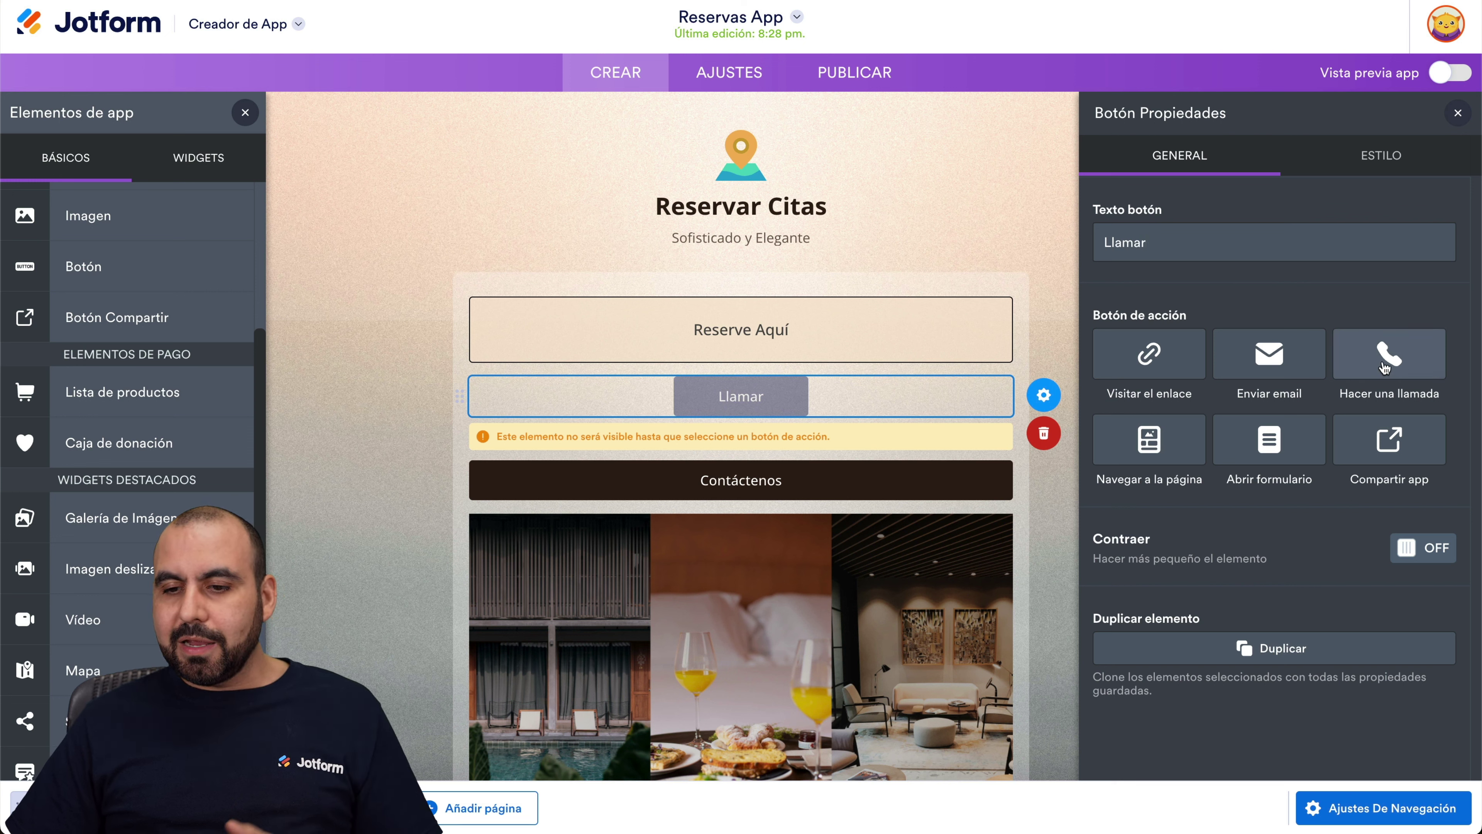
left_click(1384, 368)
left_click(1243, 571)
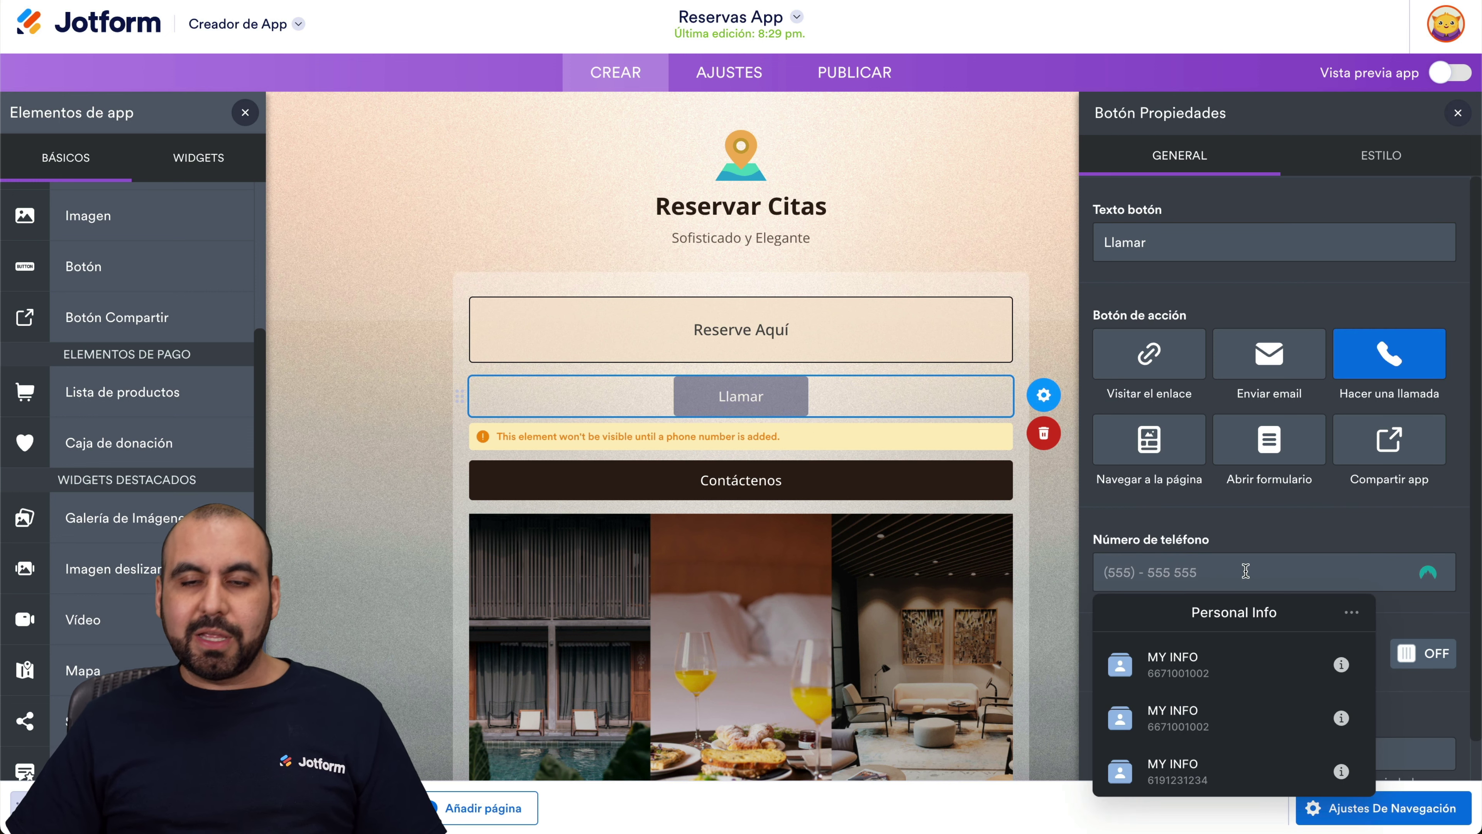
left_click(1286, 525)
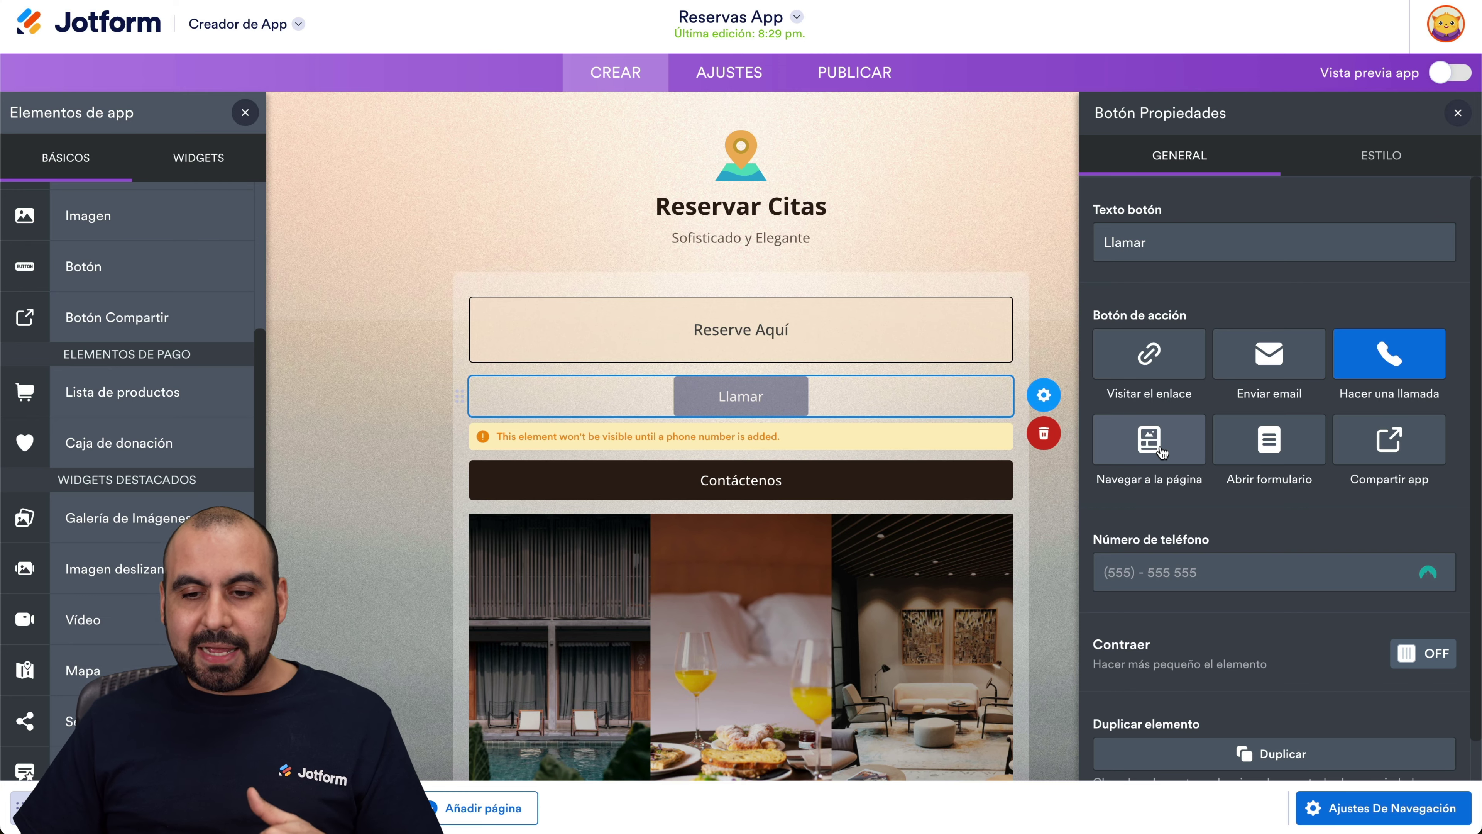
Delete the Llamar button from the Inicio page.
scroll(943, 545, "down", 10)
scroll(944, 544, "up", 3)
scroll(944, 544, "up", 5)
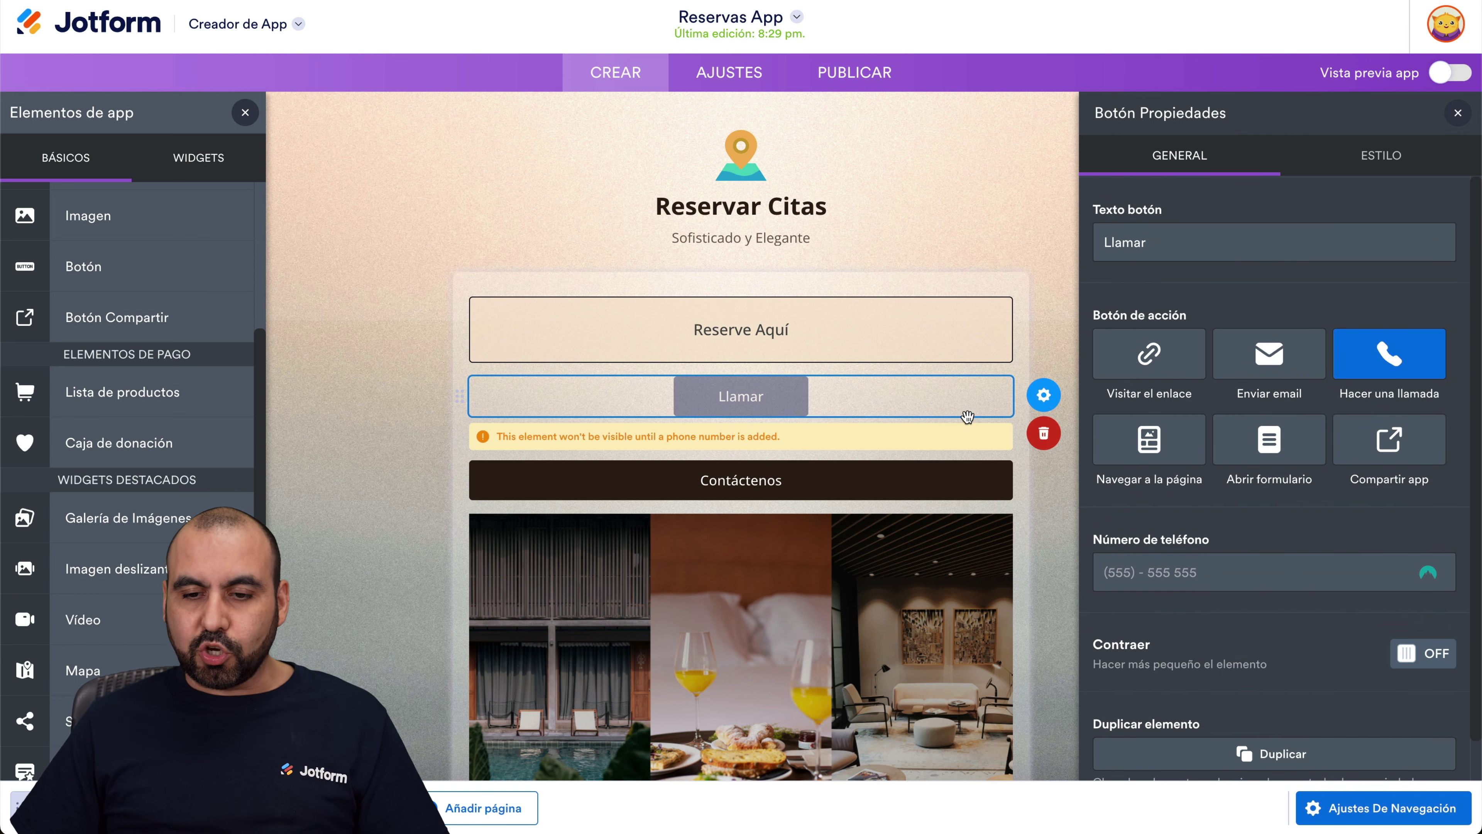
left_click(1049, 433)
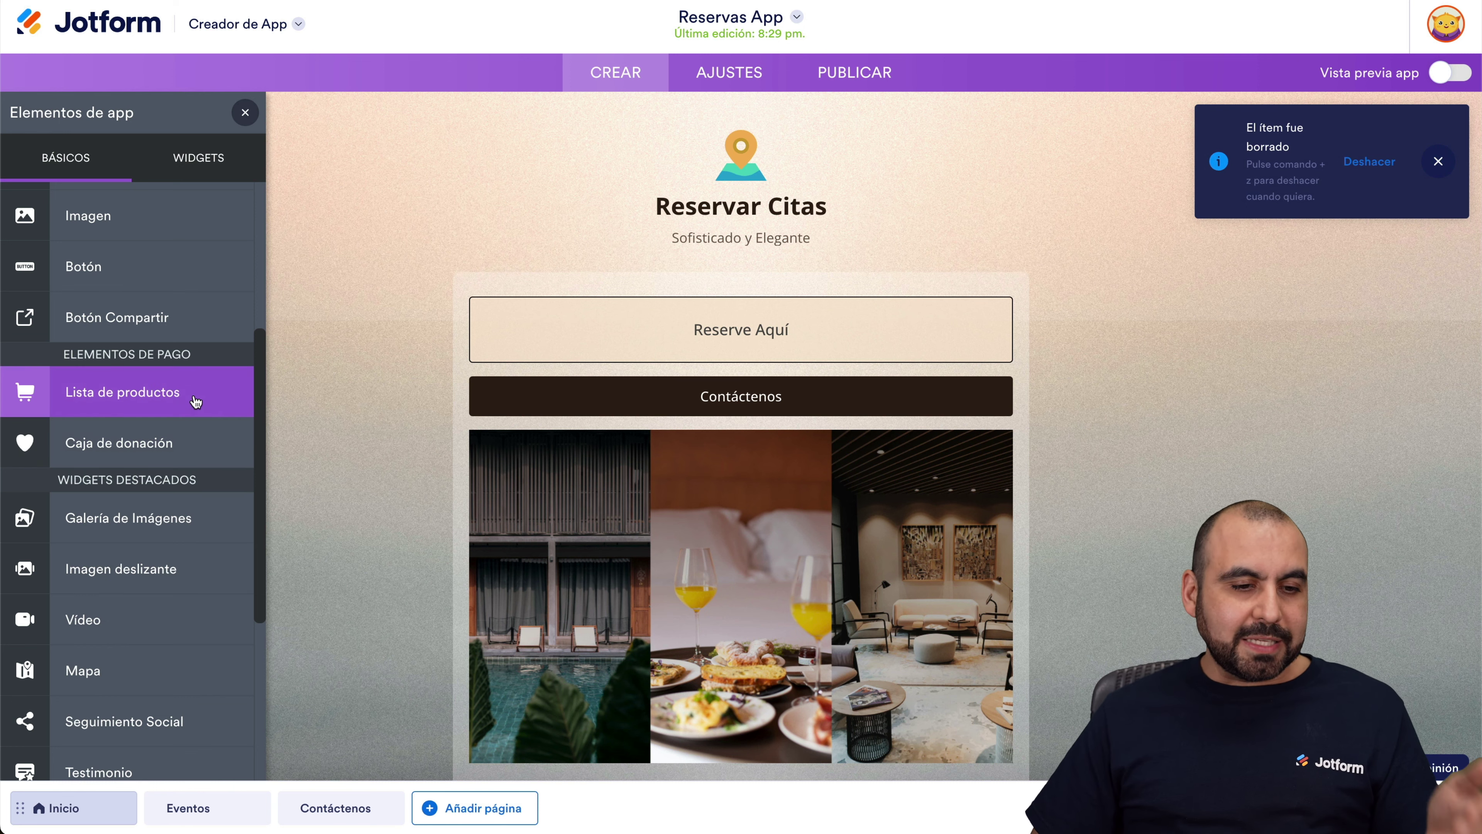
Add a Botón de WhatsApp widget between the Reserve Aquí and Contáctenos buttons.
scroll(196, 401, "down", 2)
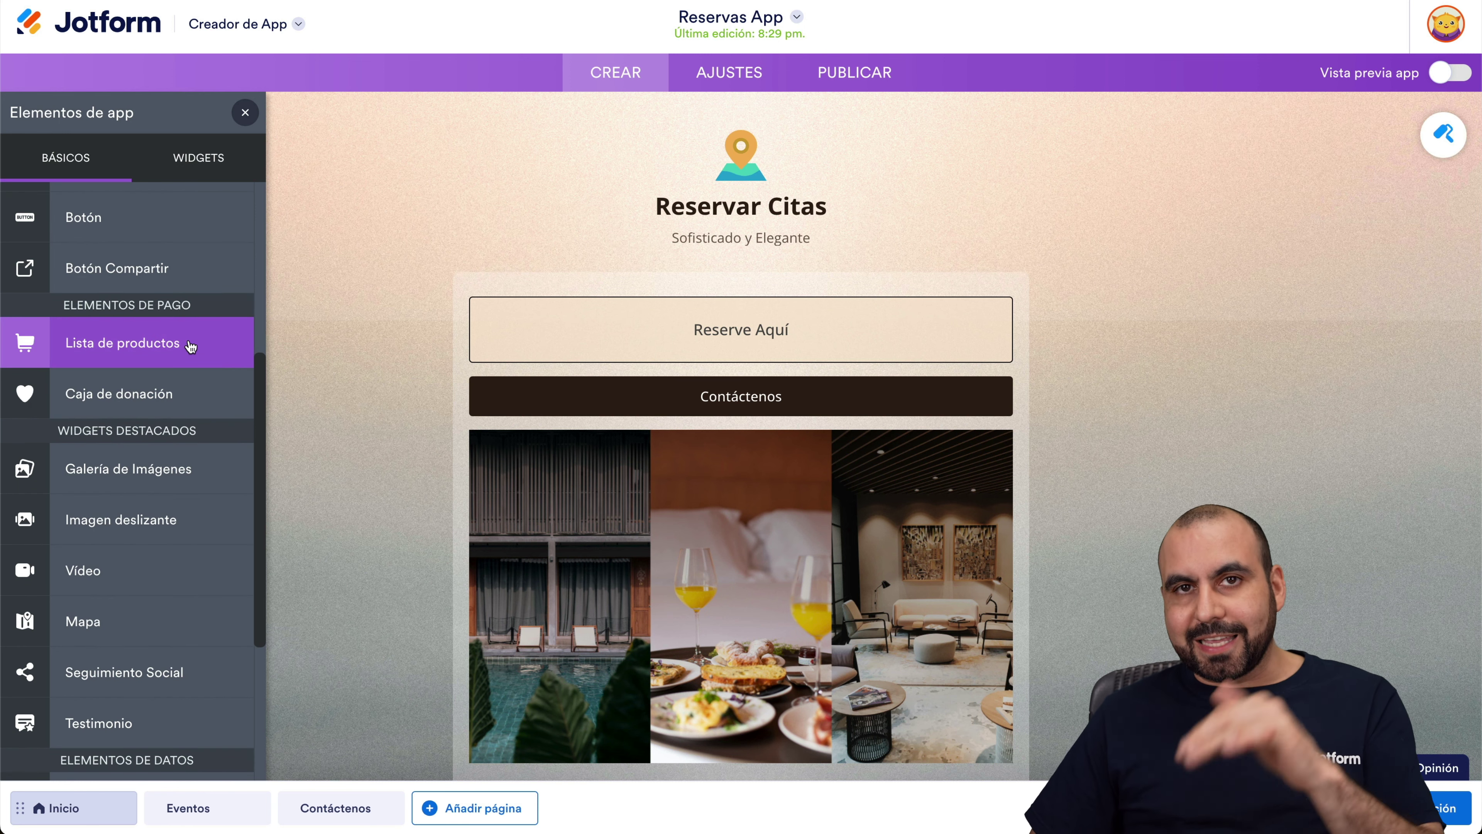
scroll(189, 421, "down", 10)
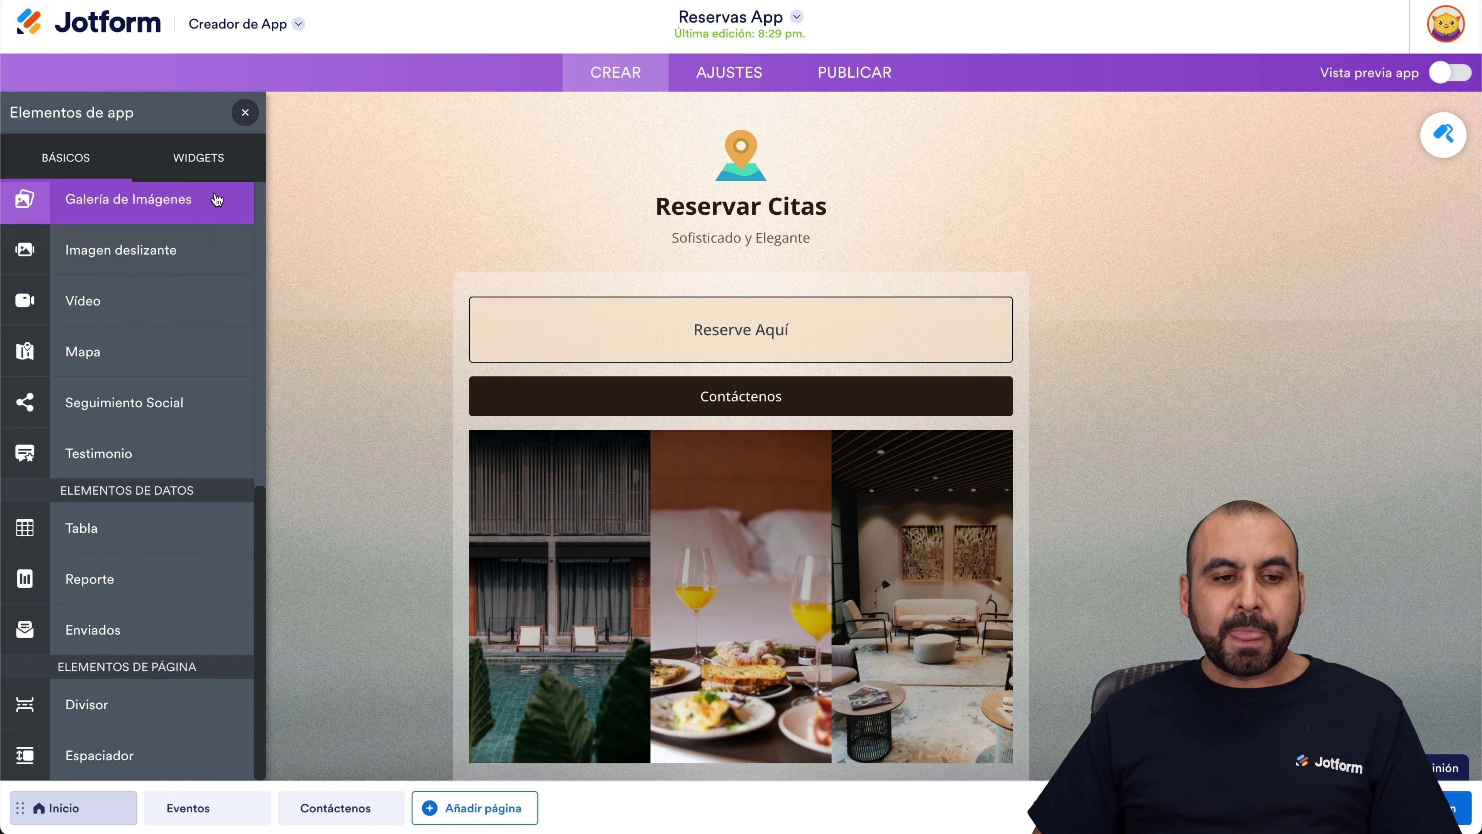
left_click(213, 170)
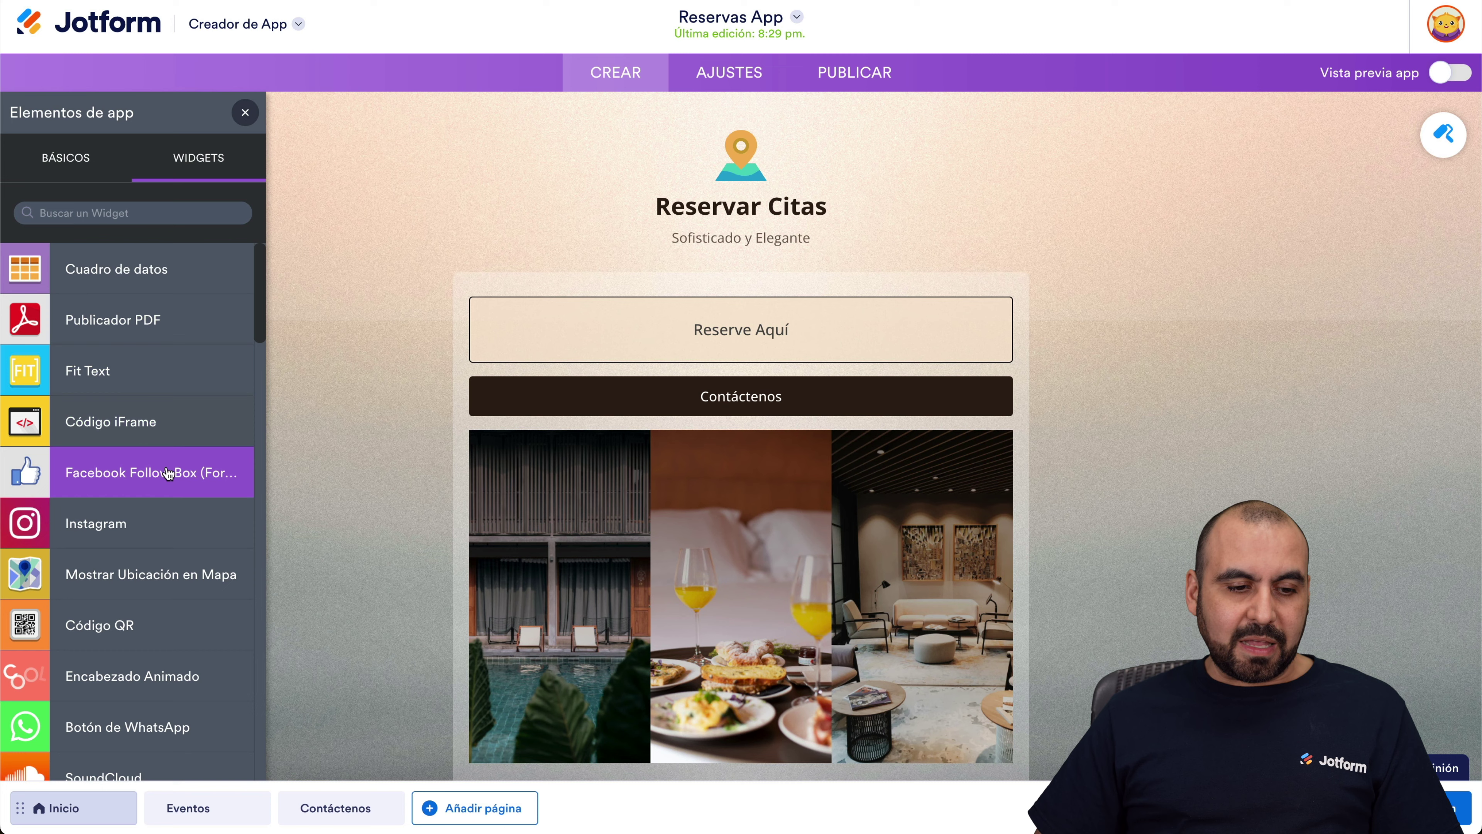
scroll(167, 472, "down", 8)
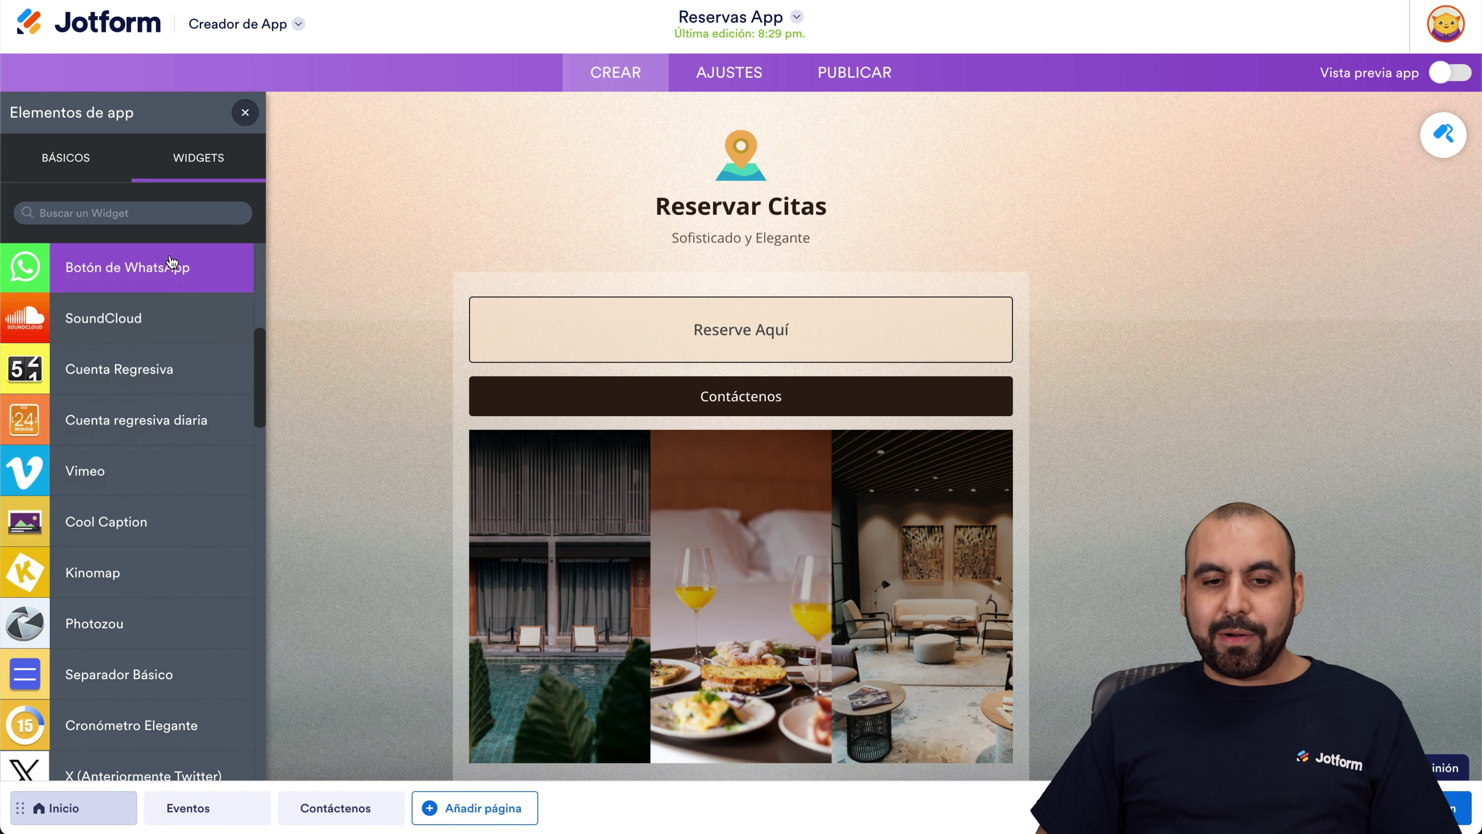
left_click_drag(786, 383, 791, 387)
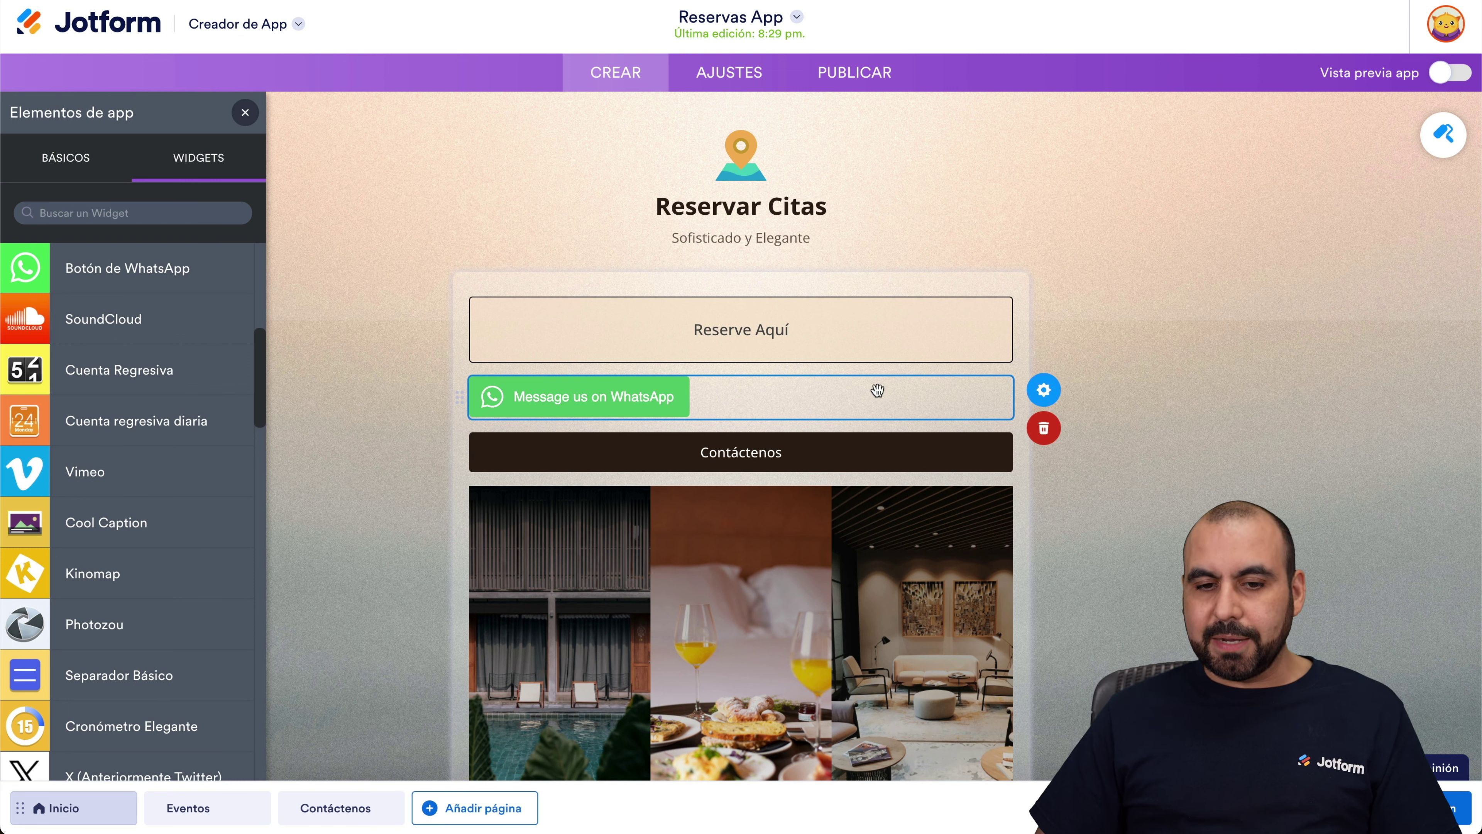
Check the WhatsApp button's number, label, message text and alignment settings, and delete the widget.
left_click(1044, 390)
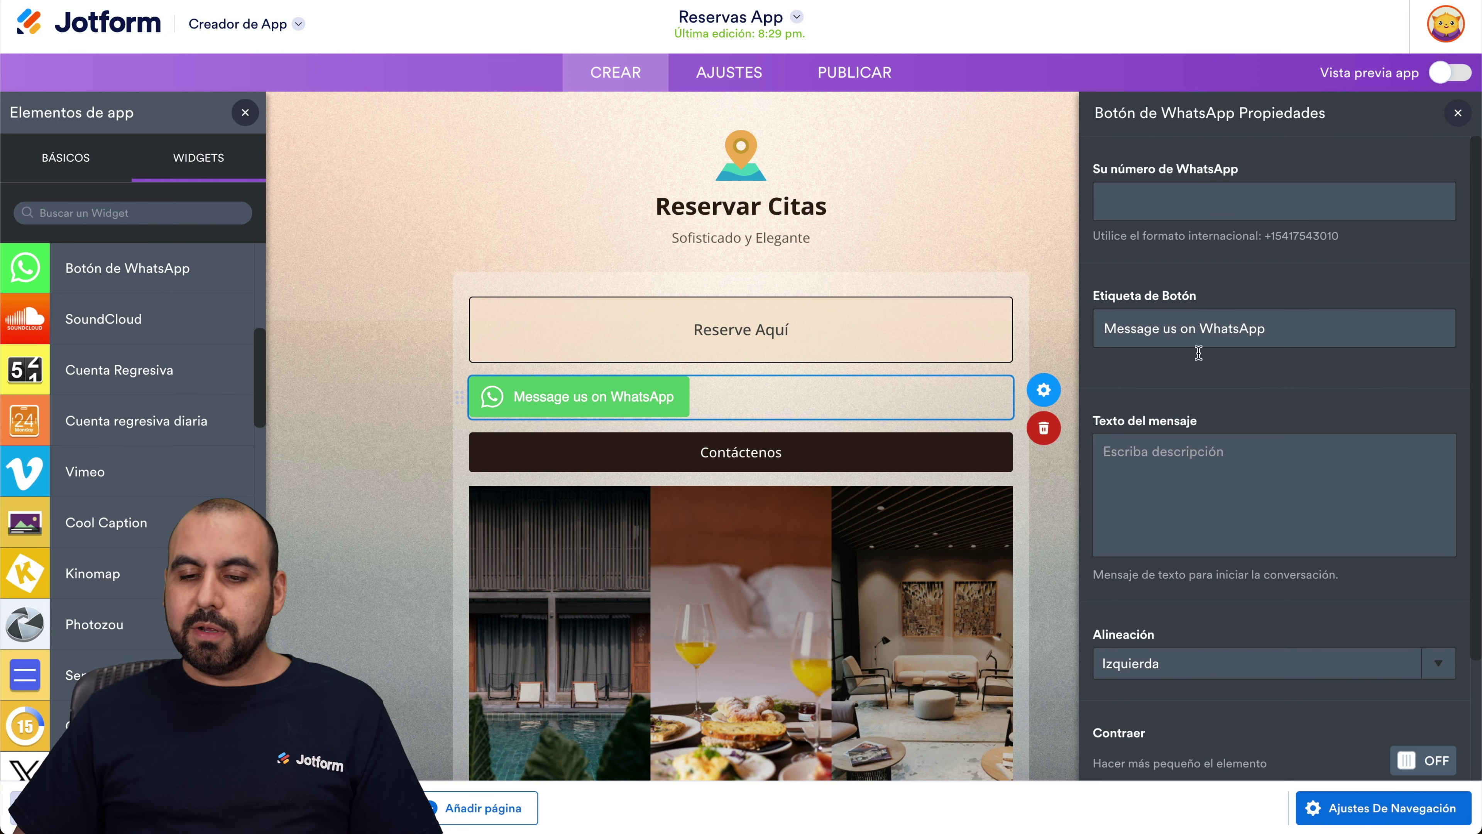
scroll(1202, 380, "down", 3)
left_click(1091, 441)
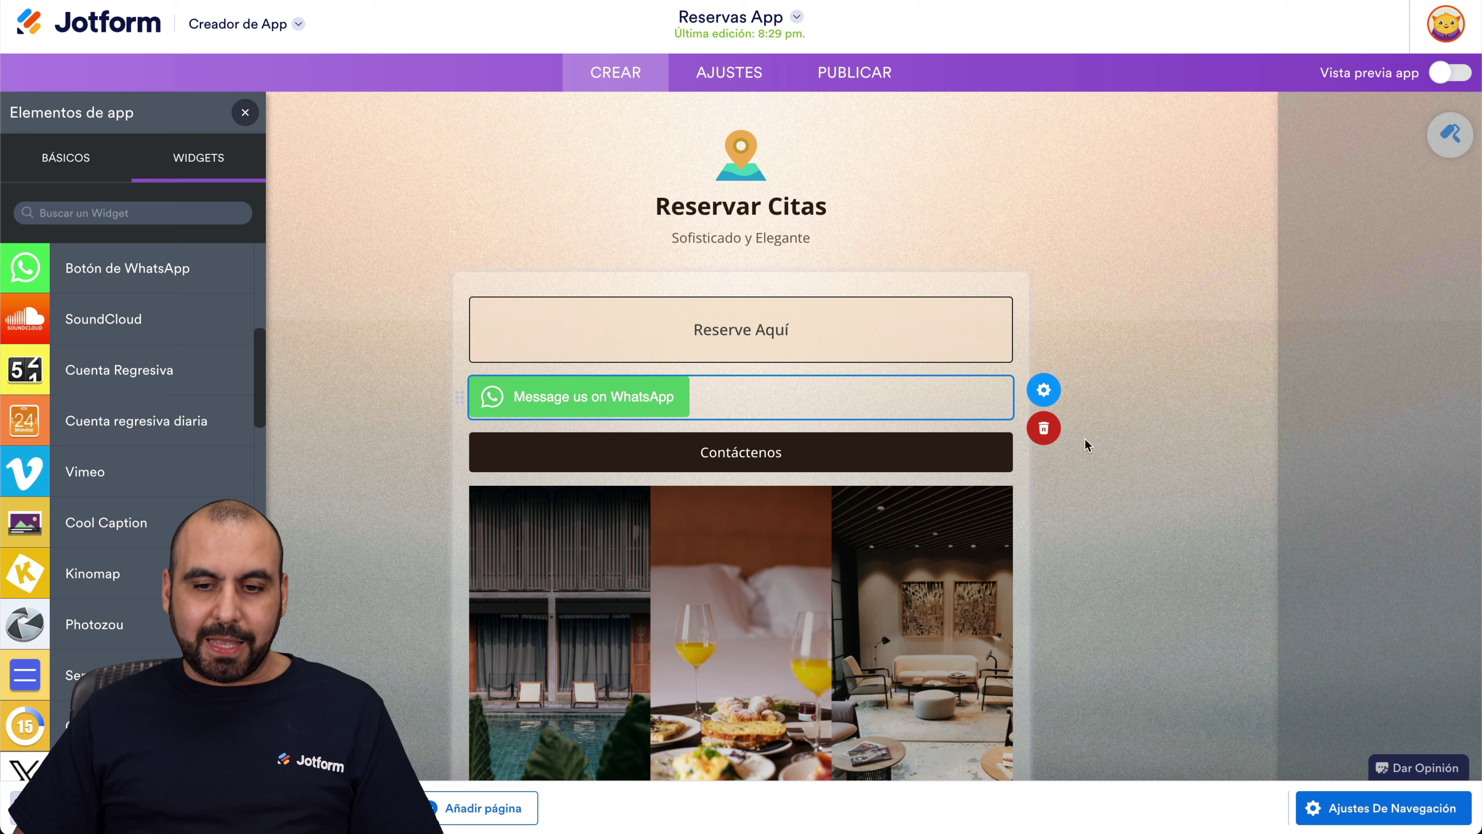
left_click(1043, 428)
Browse the remaining widgets available for the app and look over the Inicio and Eventos pages.
scroll(182, 562, "down", 10)
scroll(182, 564, "down", 4)
scroll(420, 570, "down", 2)
scroll(420, 570, "down", 7)
scroll(547, 372, "up", 9)
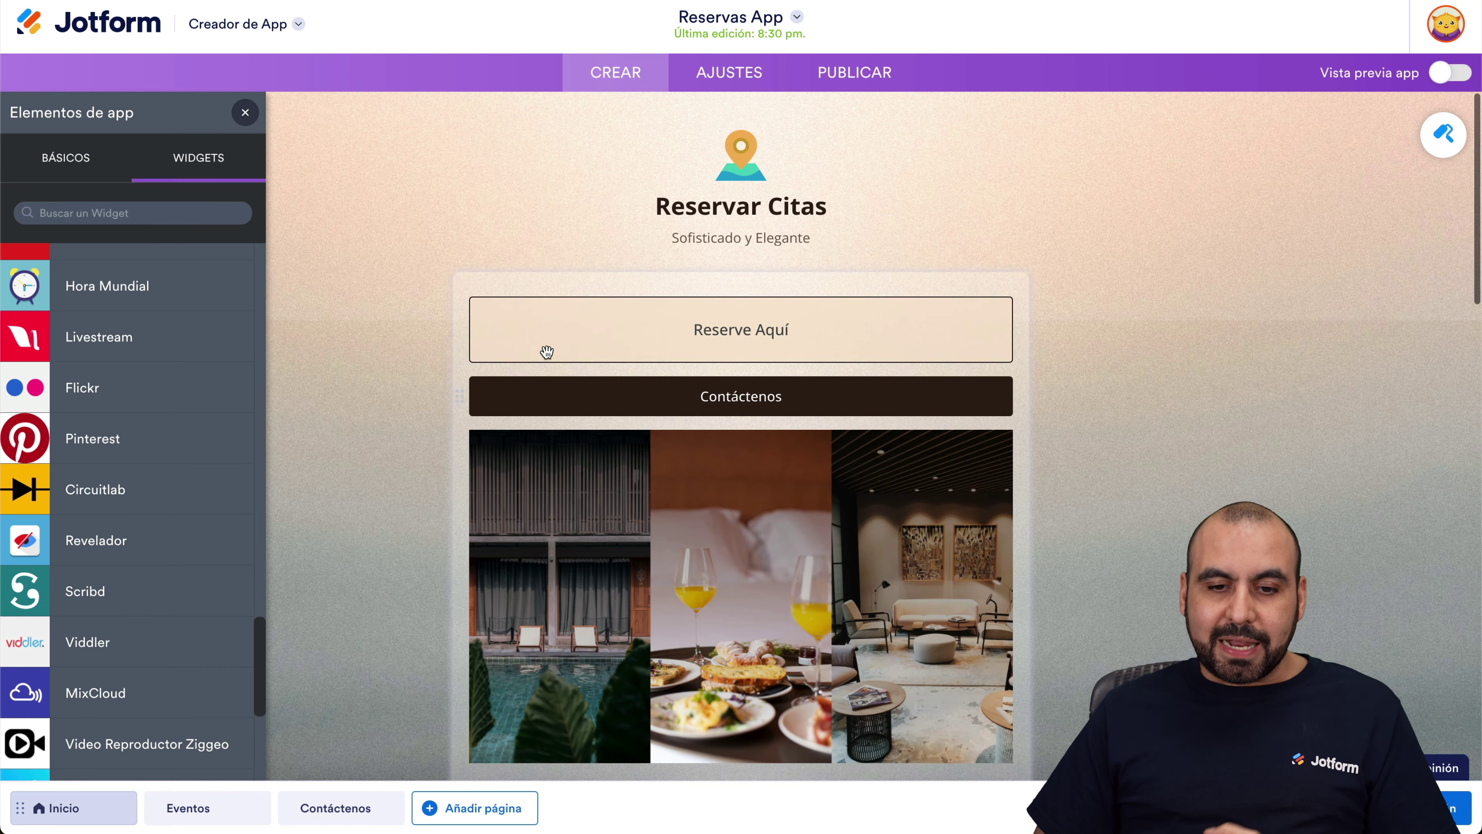
scroll(579, 524, "down", 1)
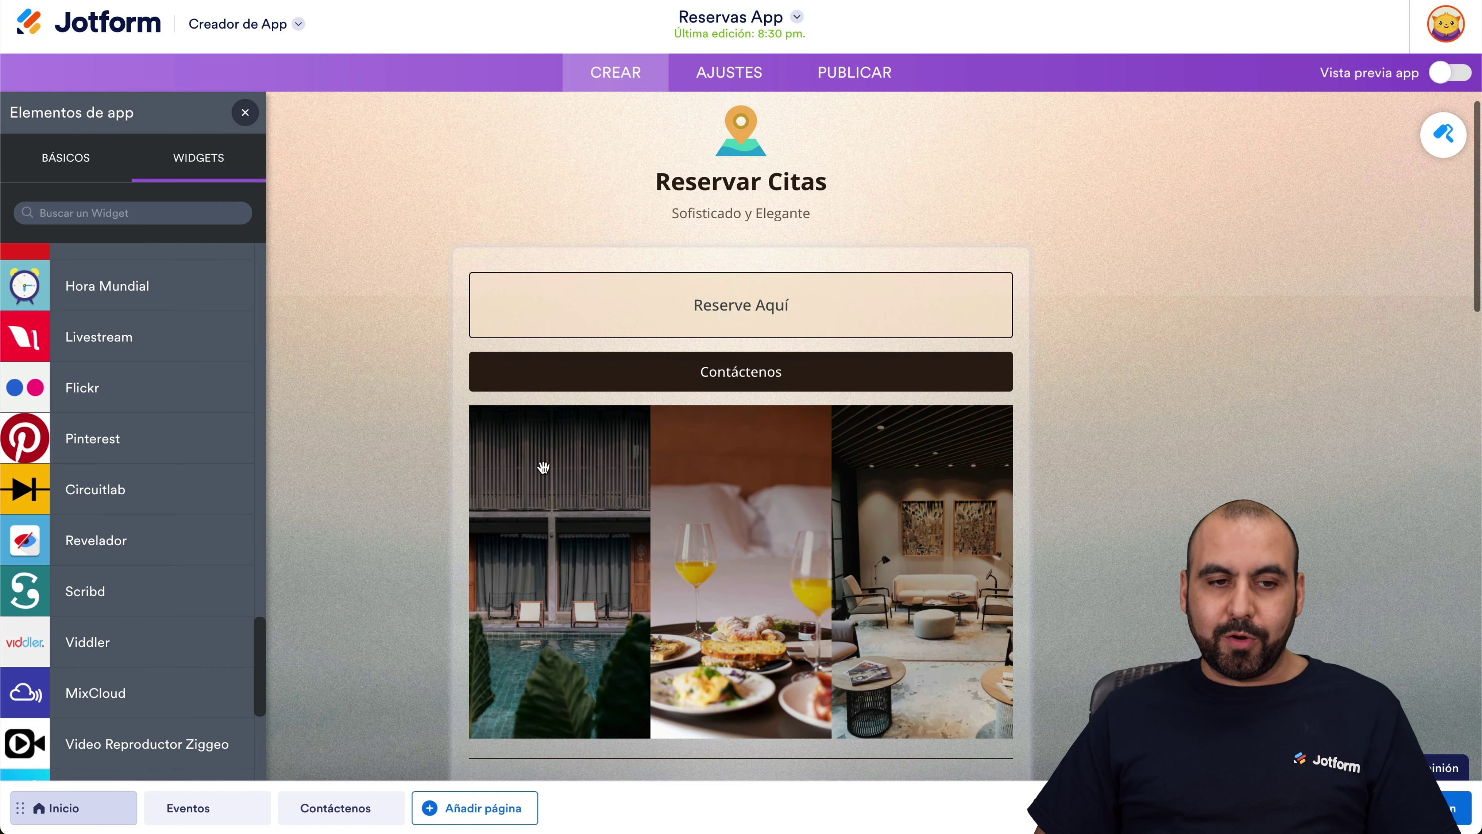
scroll(327, 573, "down", 5)
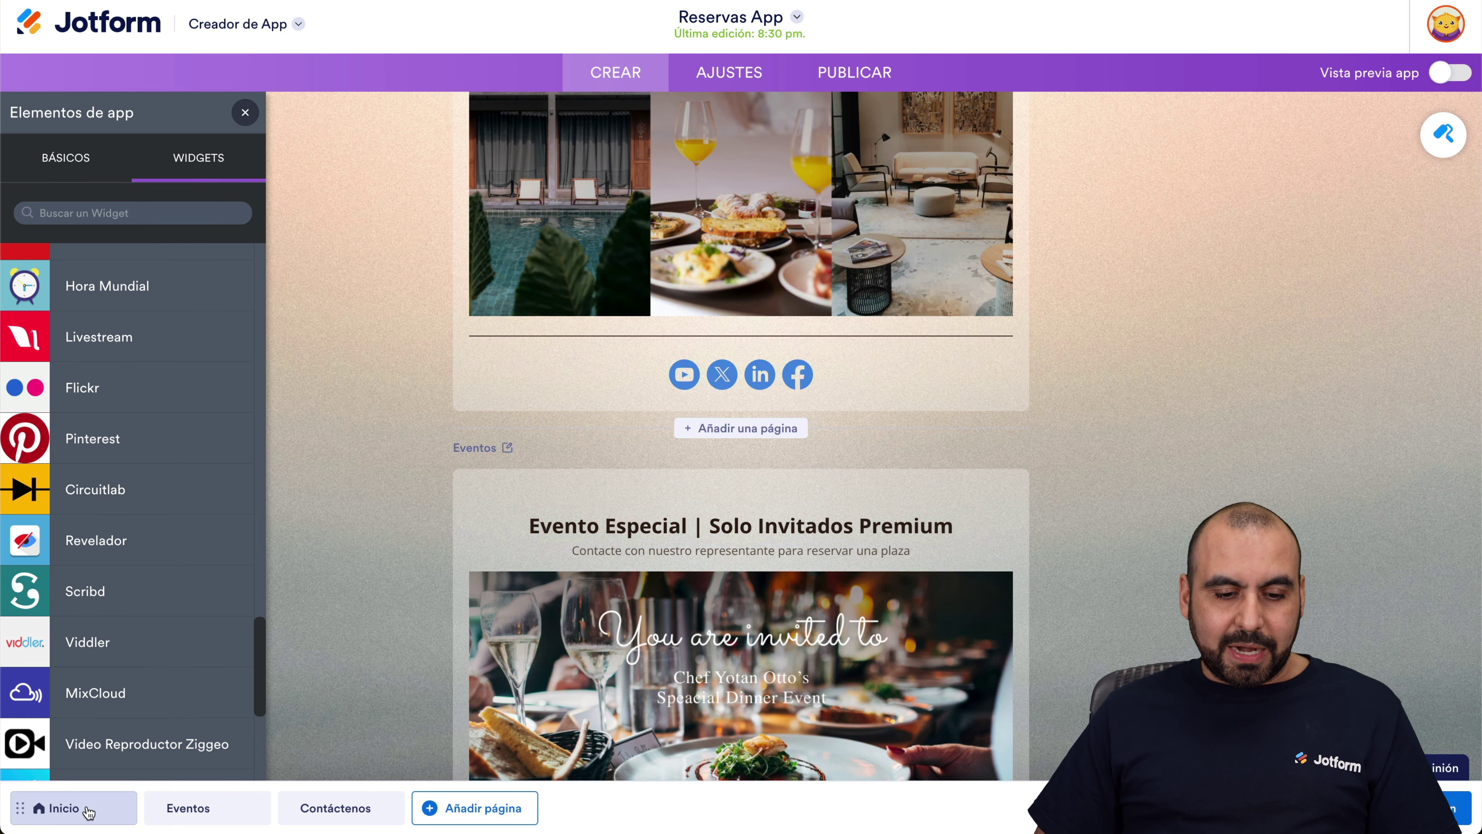
Add a new page after Contáctenos and place a Lista de productos element on it.
left_click(462, 811)
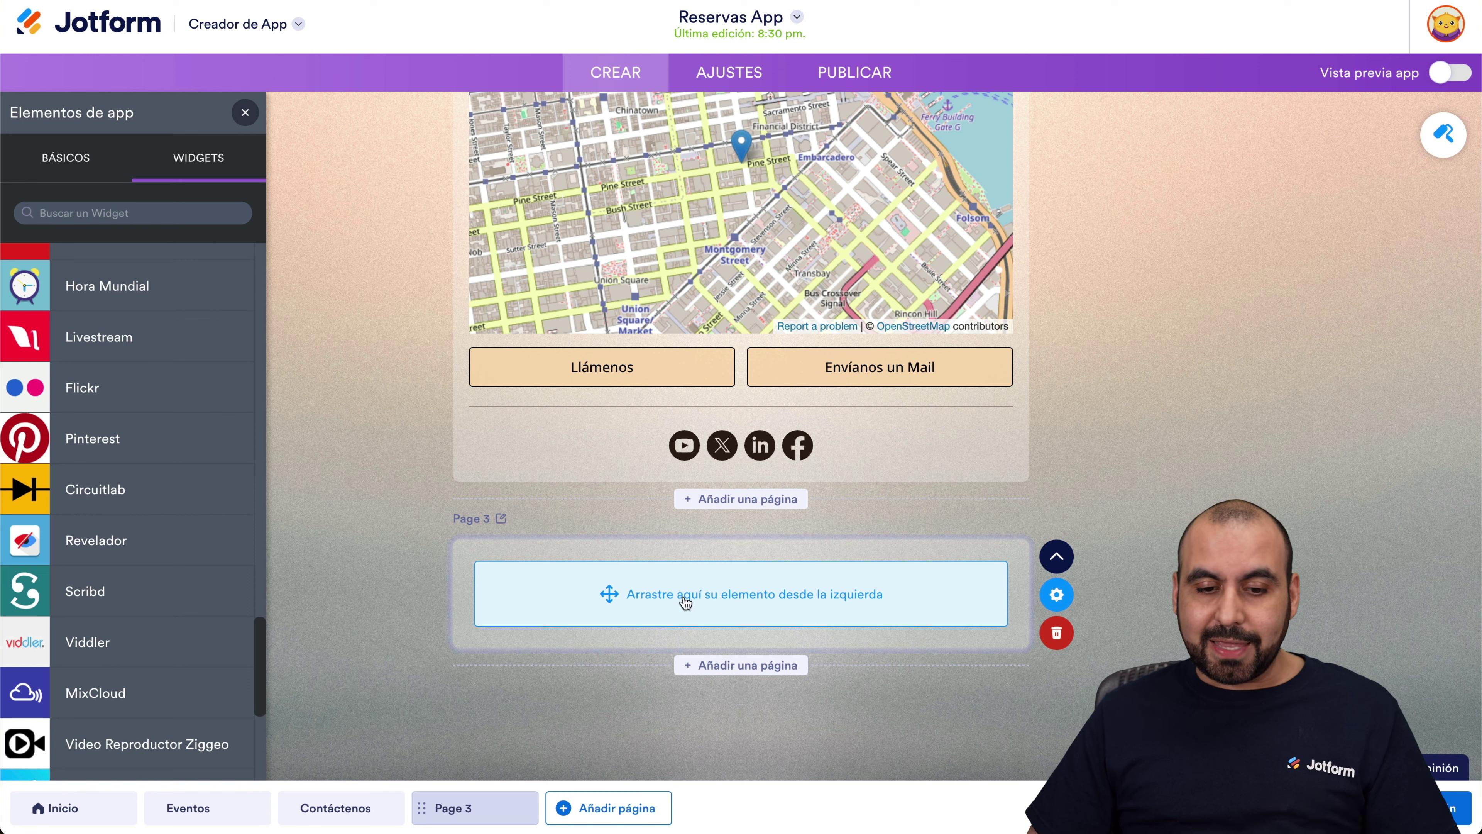
left_click(93, 169)
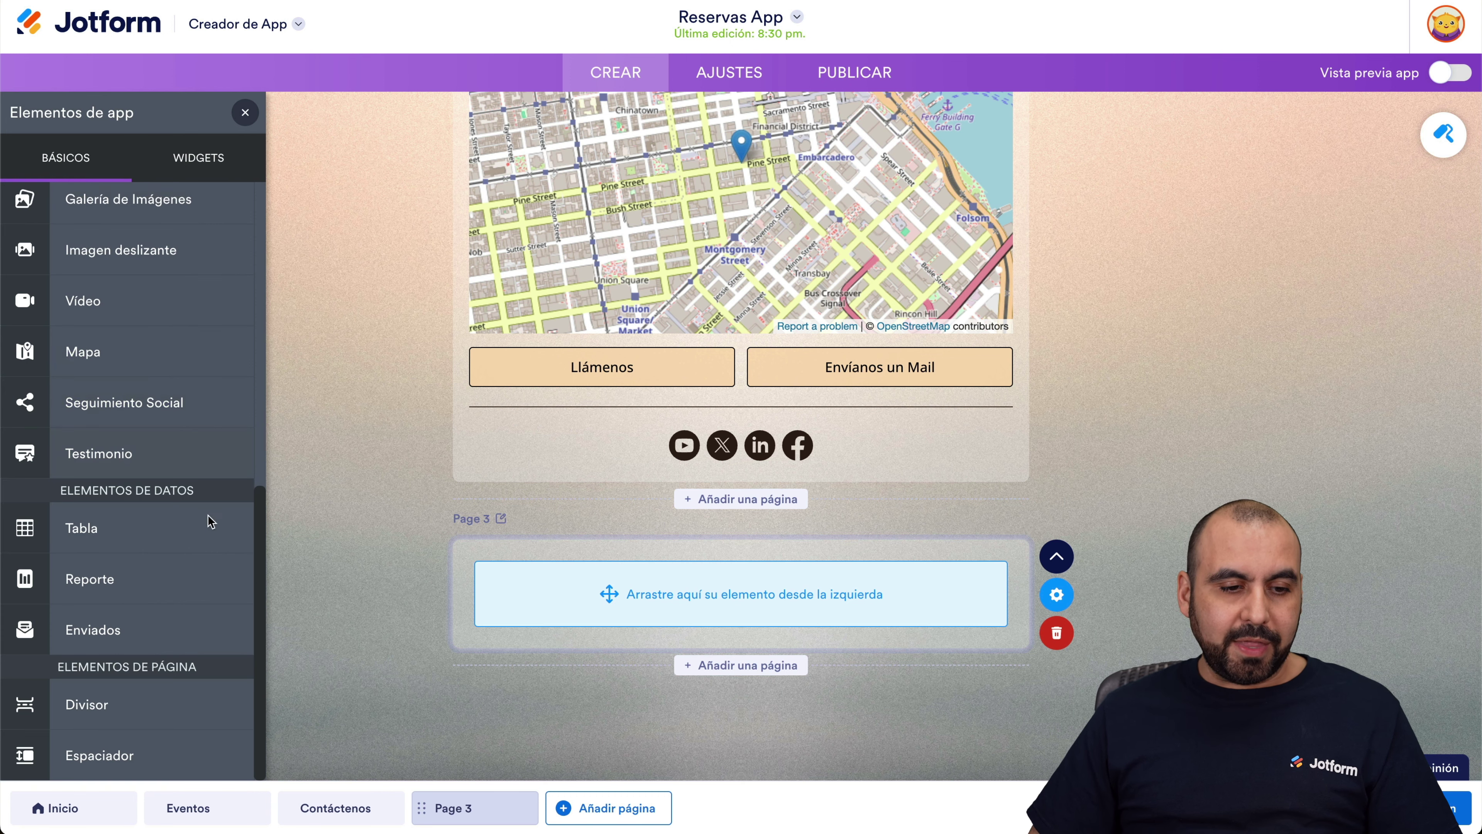
scroll(173, 594, "up", 6)
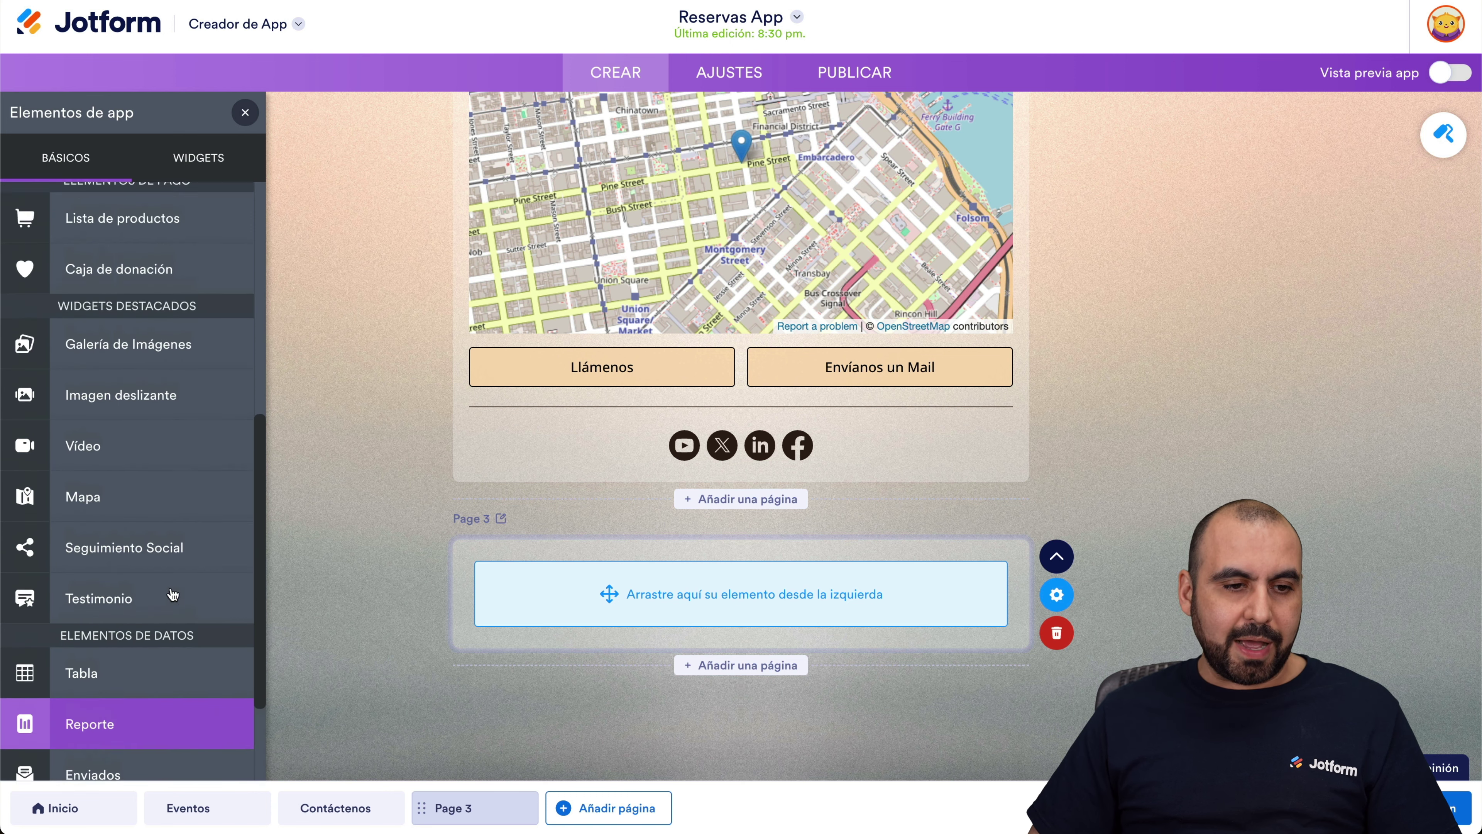
left_click_drag(114, 441, 791, 600)
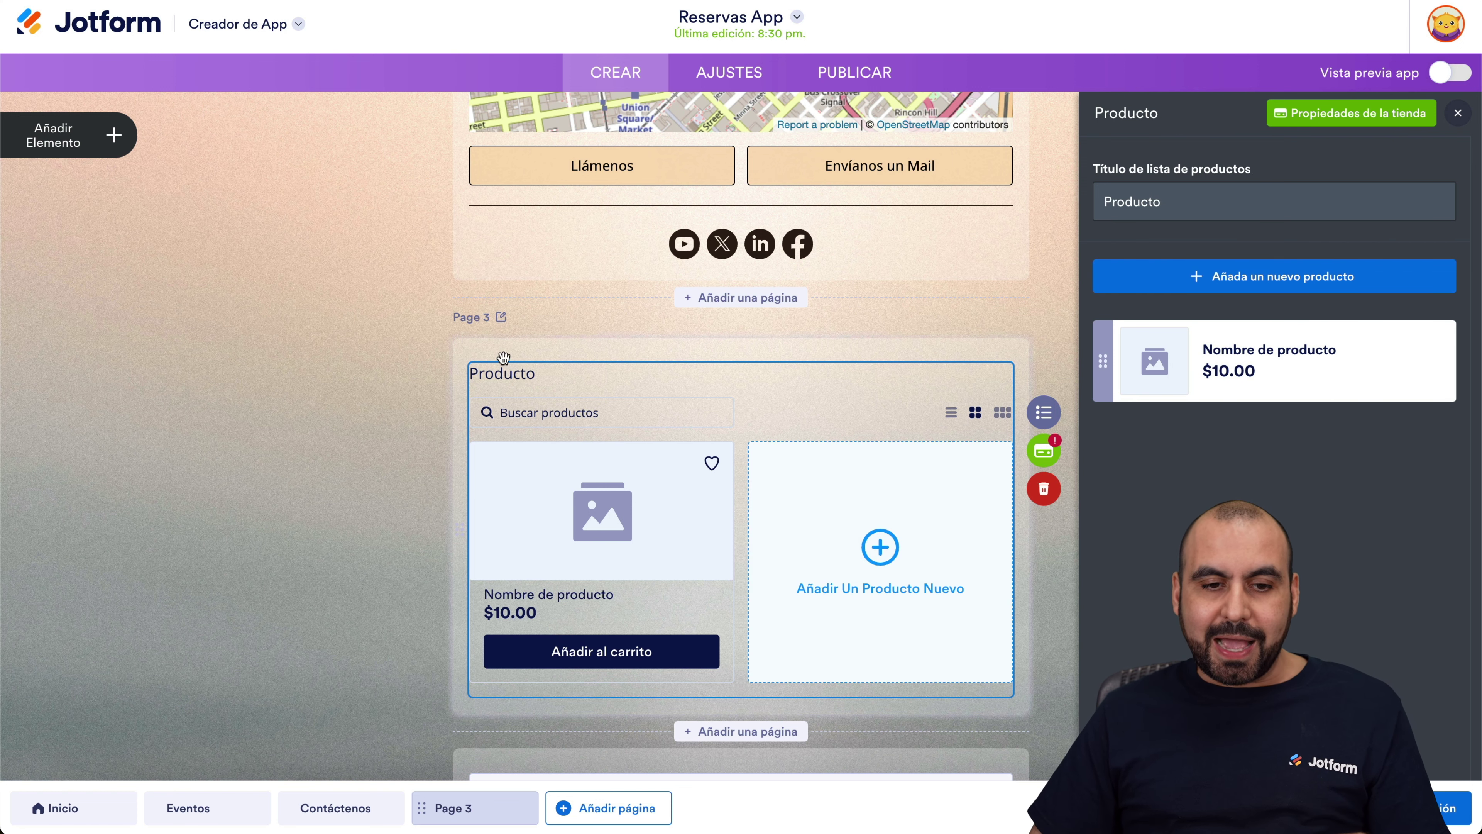
Rename the new product page as Productos.
left_click(478, 321)
type("Productos")
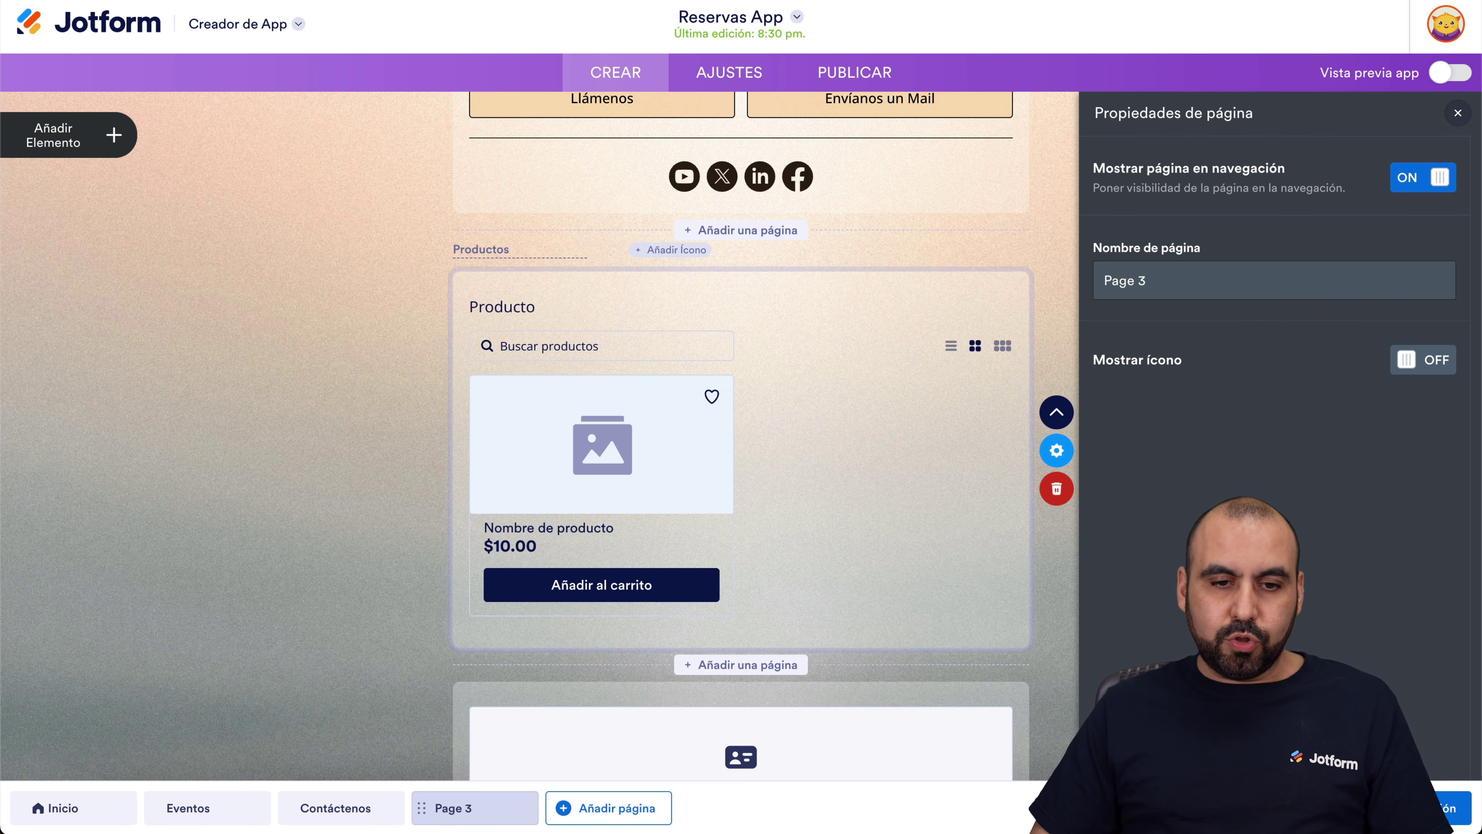
key("Return")
Preview the app on the phone layout, switch between the Productos and Inicio pages, and leave the preview.
scroll(671, 290, "up", 2)
scroll(672, 290, "up", 10)
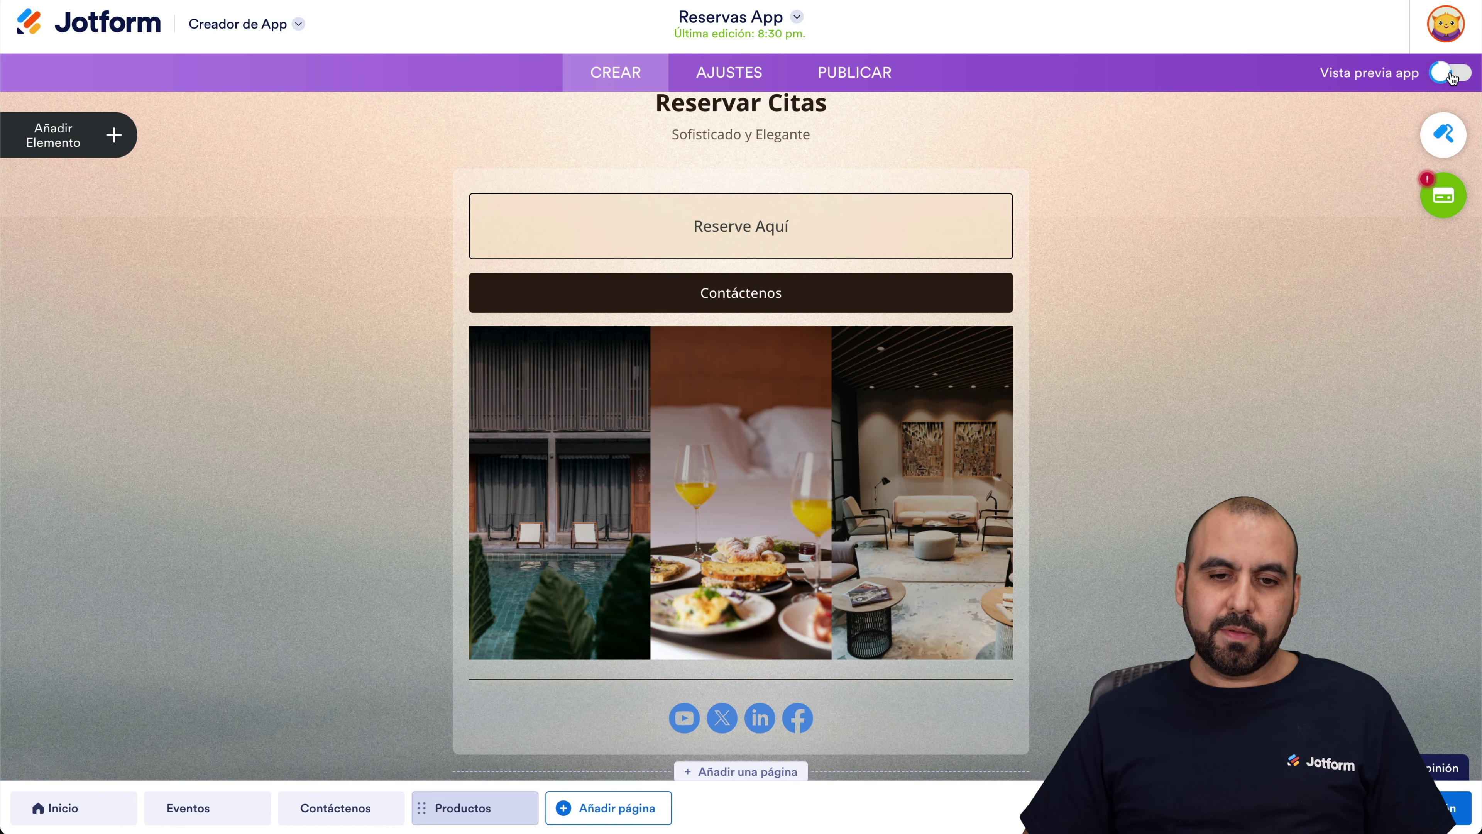
left_click(1452, 75)
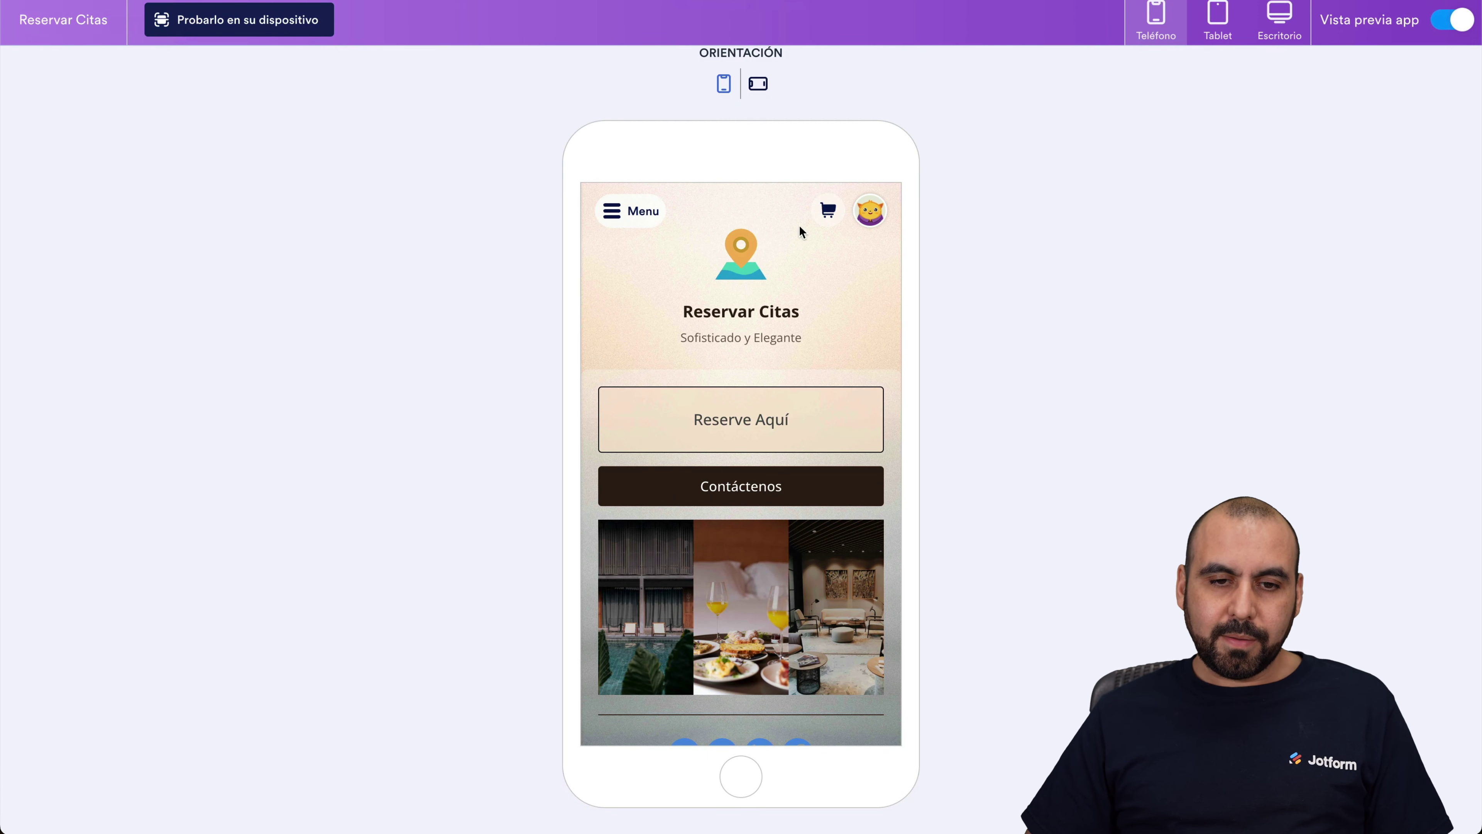
left_click(642, 211)
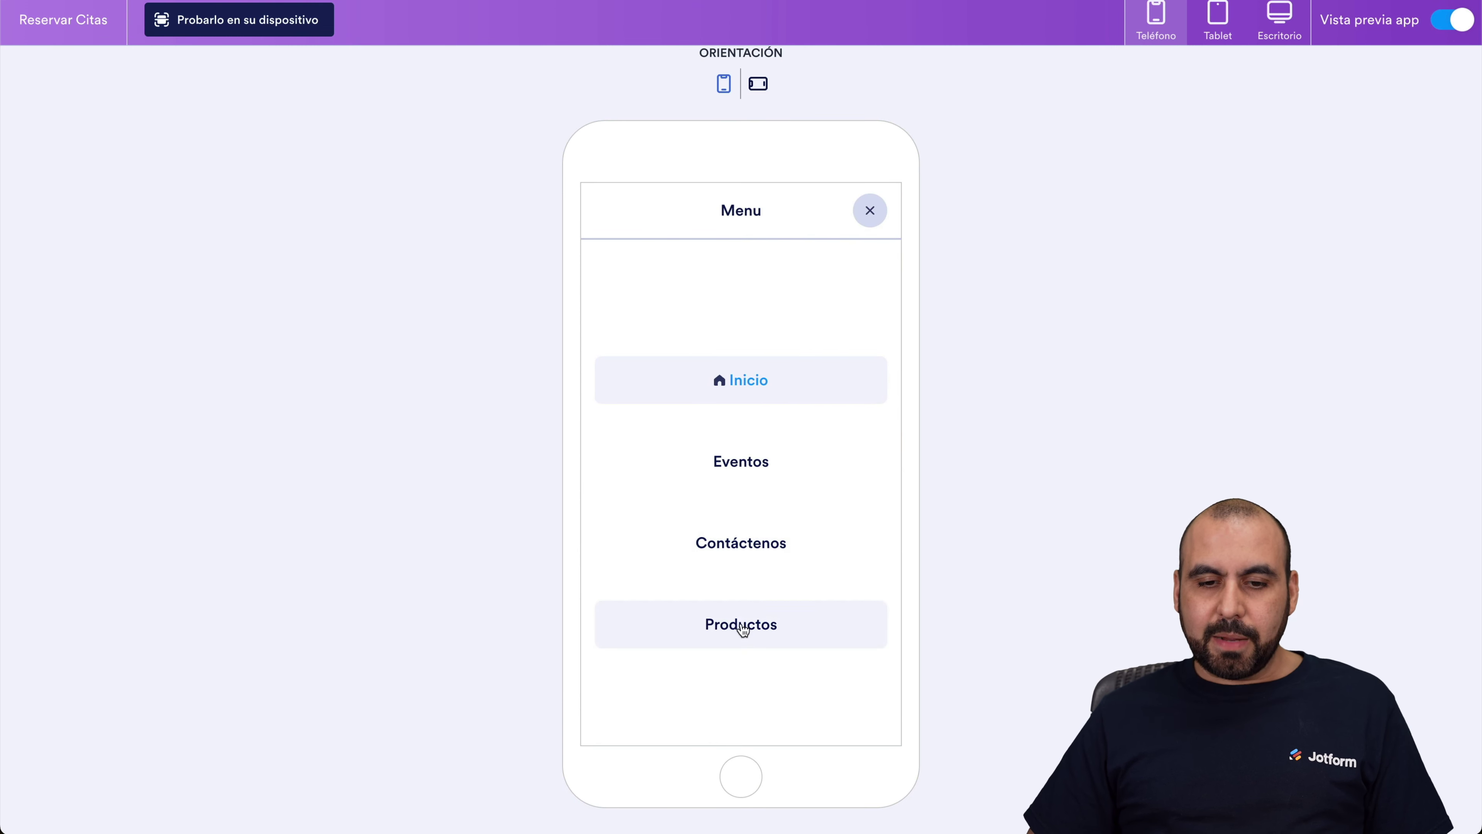
left_click(741, 625)
left_click(628, 211)
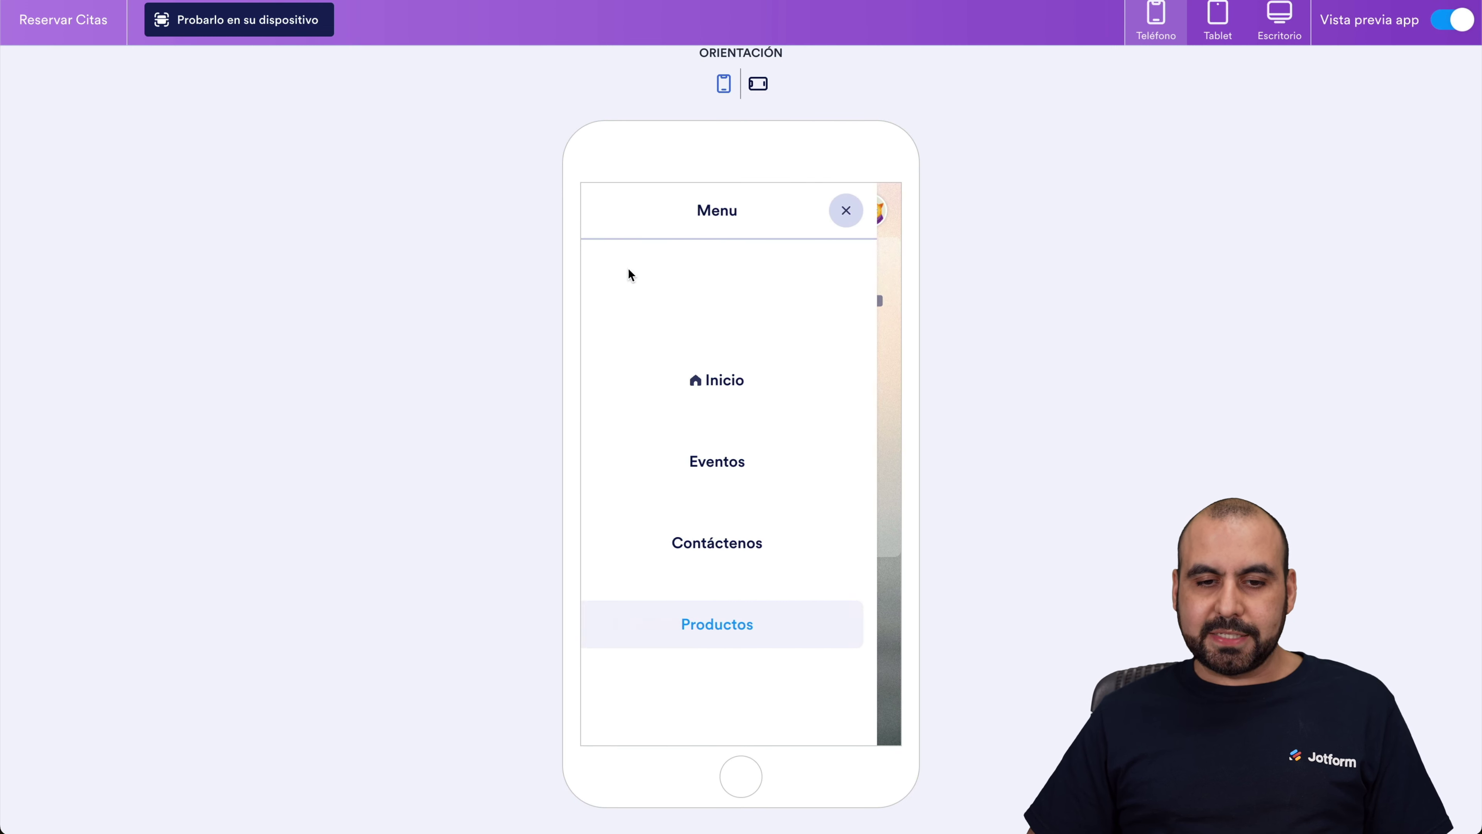
left_click(741, 386)
left_click(629, 216)
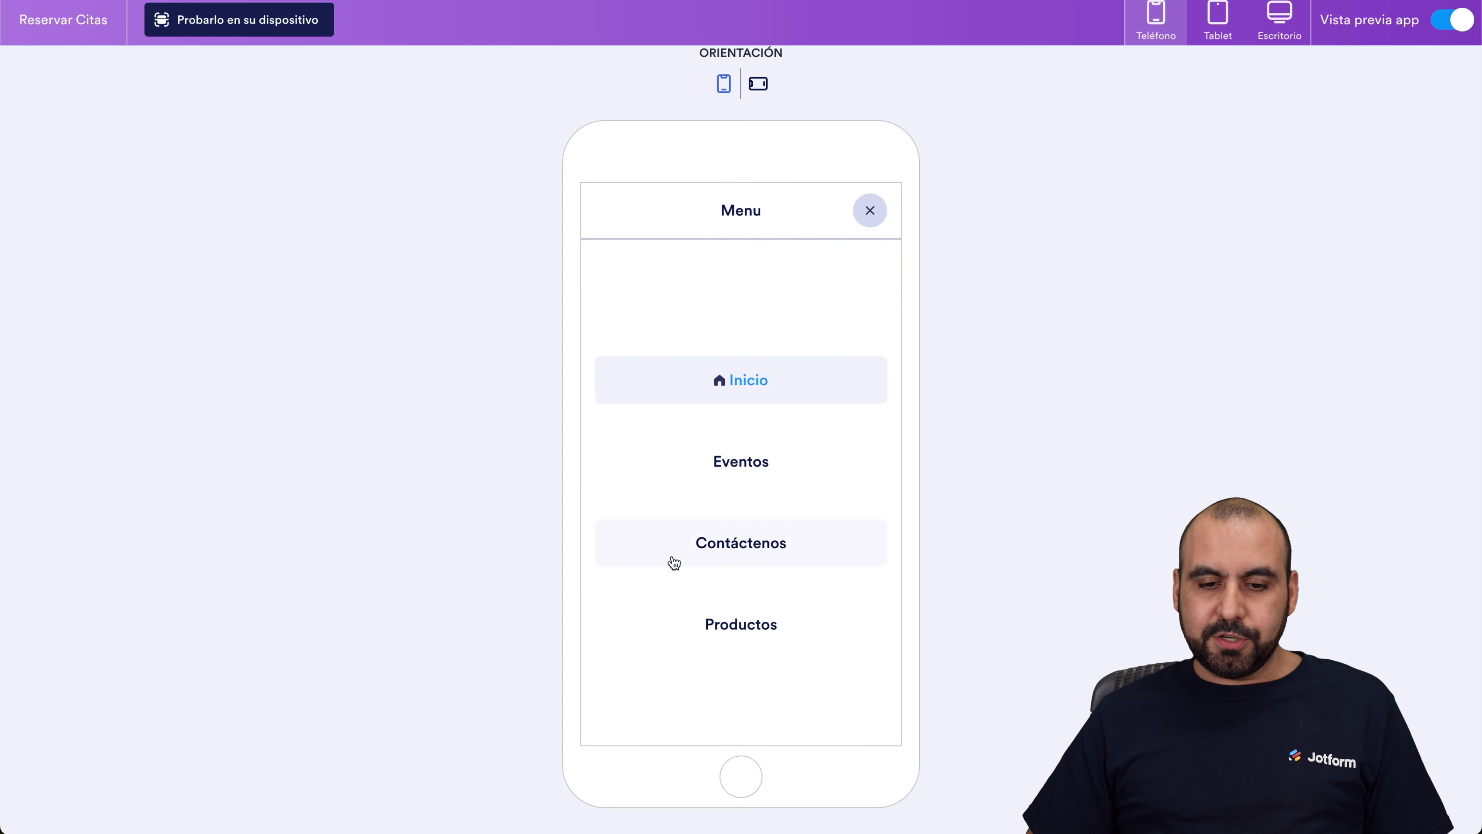
left_click(740, 628)
left_click(1452, 23)
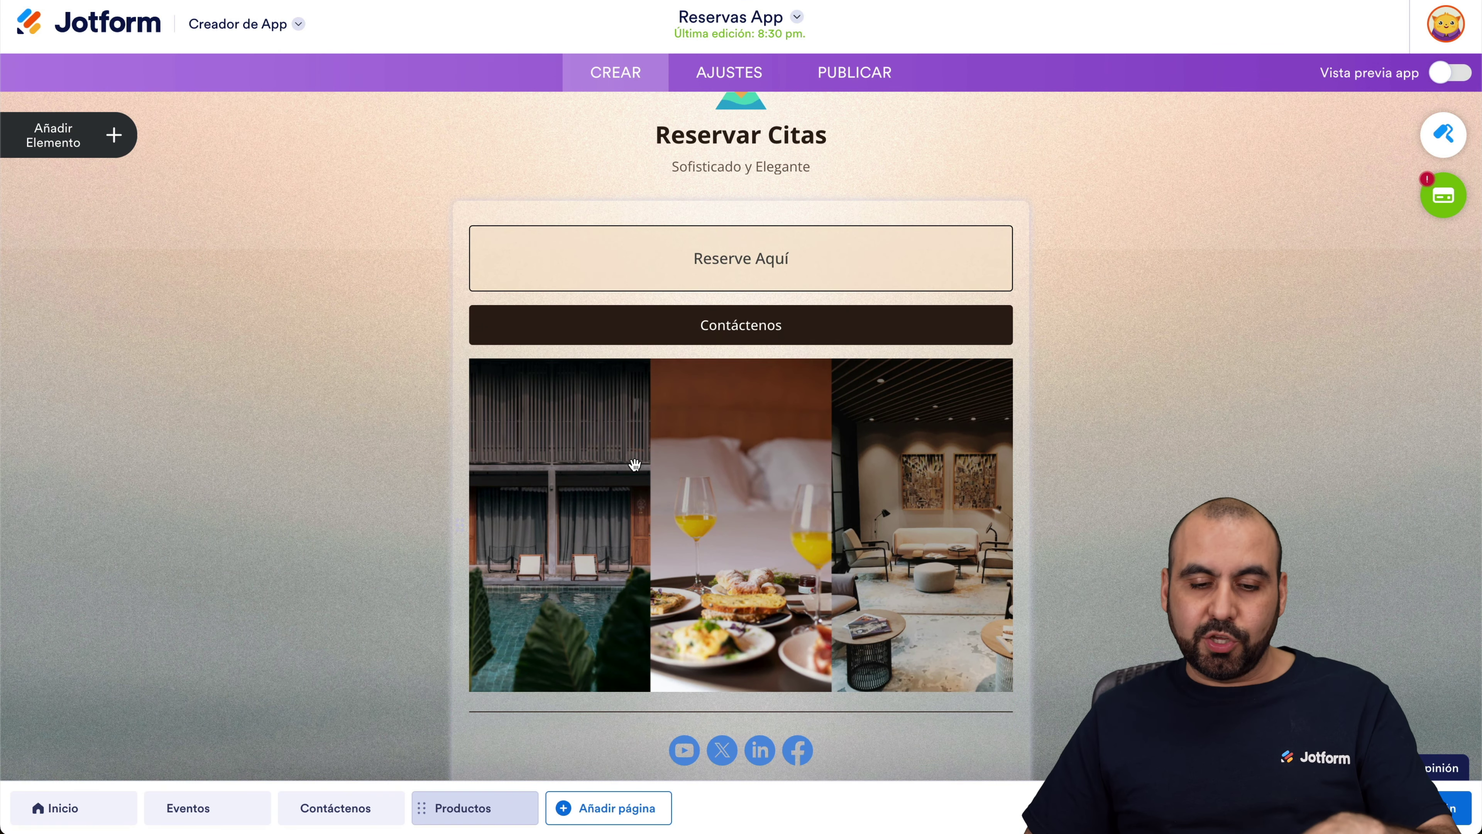
Examine the app's publishing and sharing options, including the QR code, and return to the app's design view.
scroll(635, 465, "down", 8)
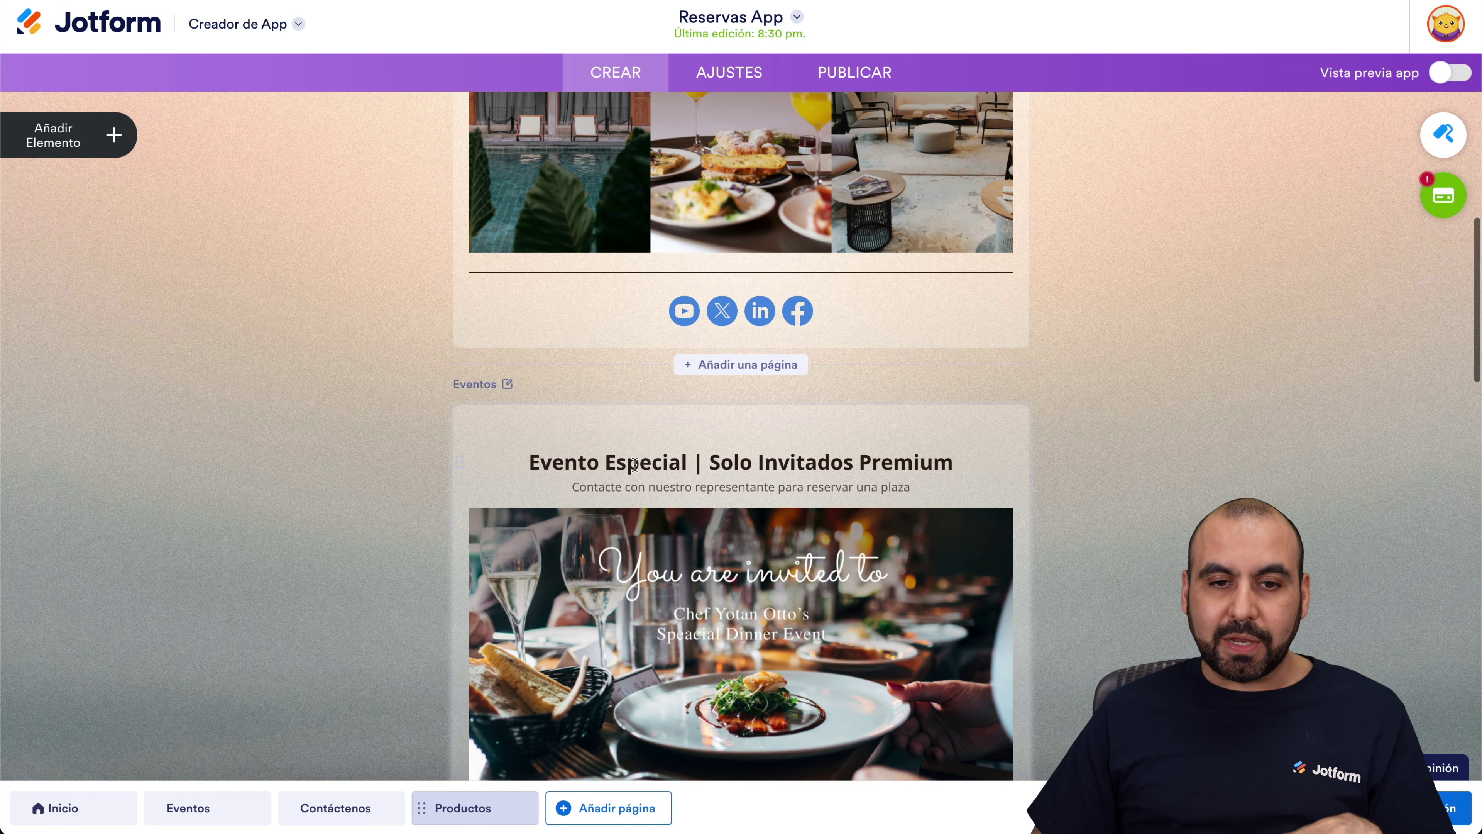
scroll(635, 464, "up", 10)
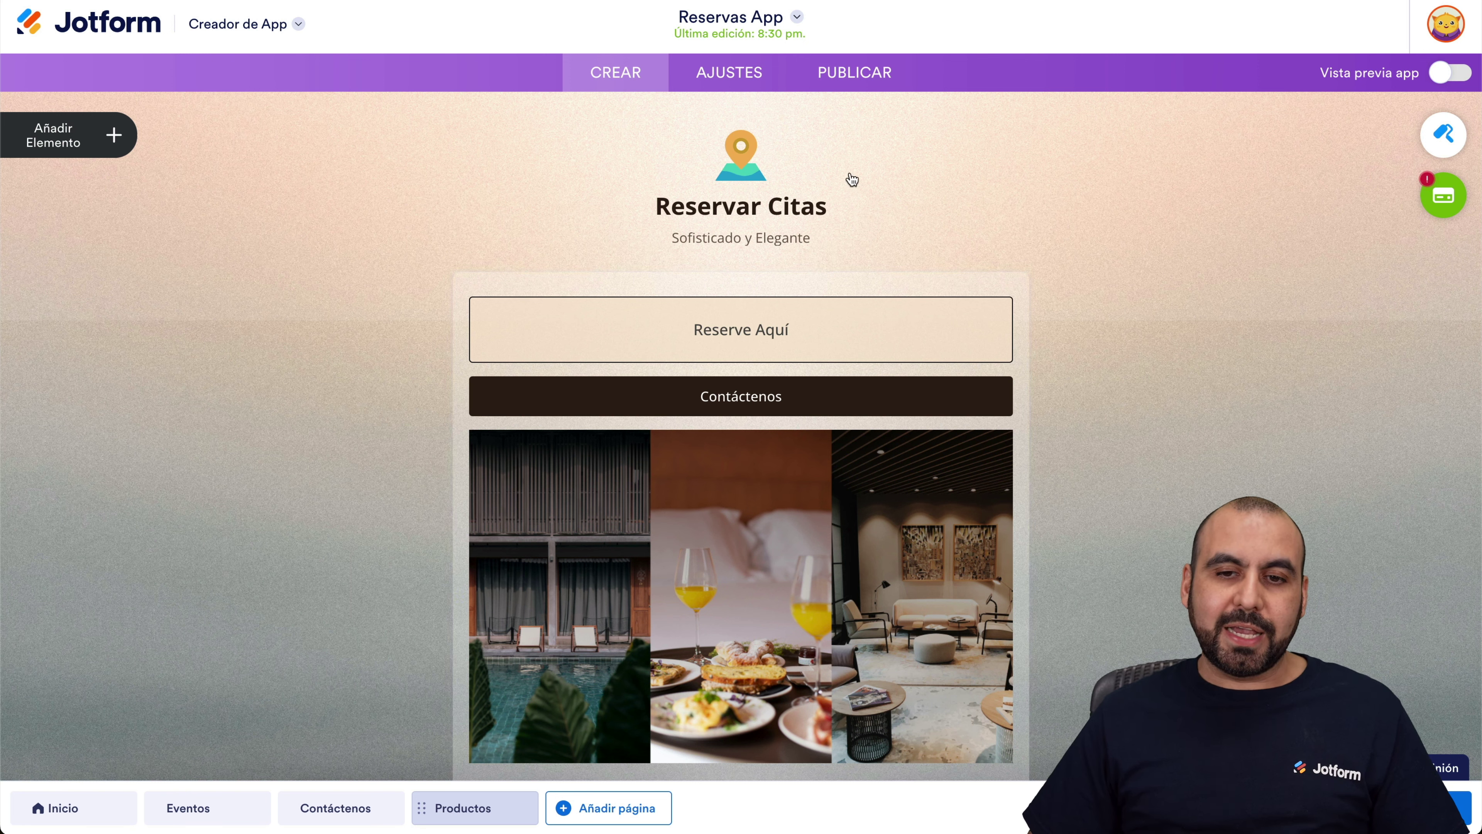
left_click(861, 75)
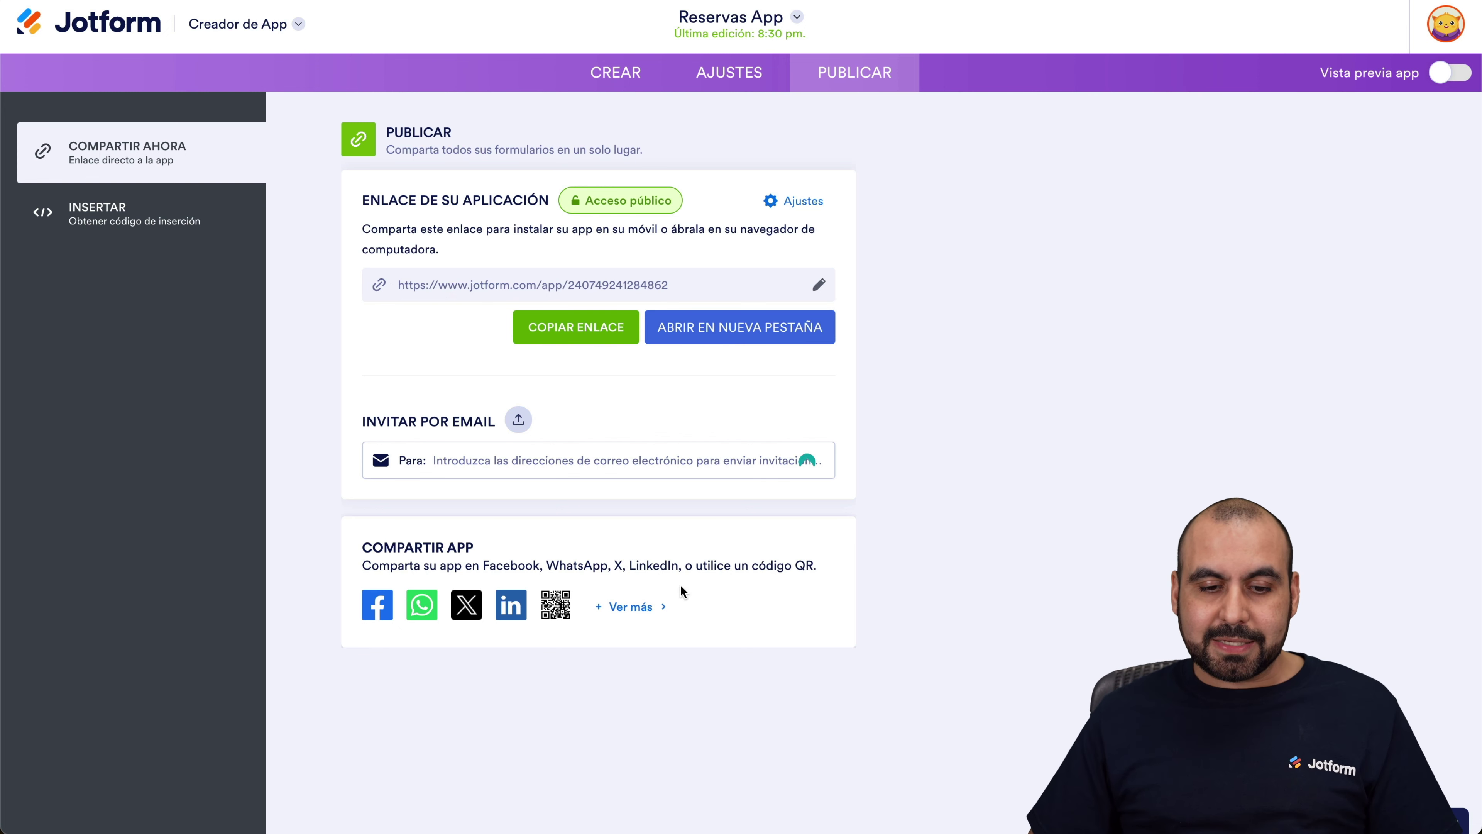
left_click(630, 607)
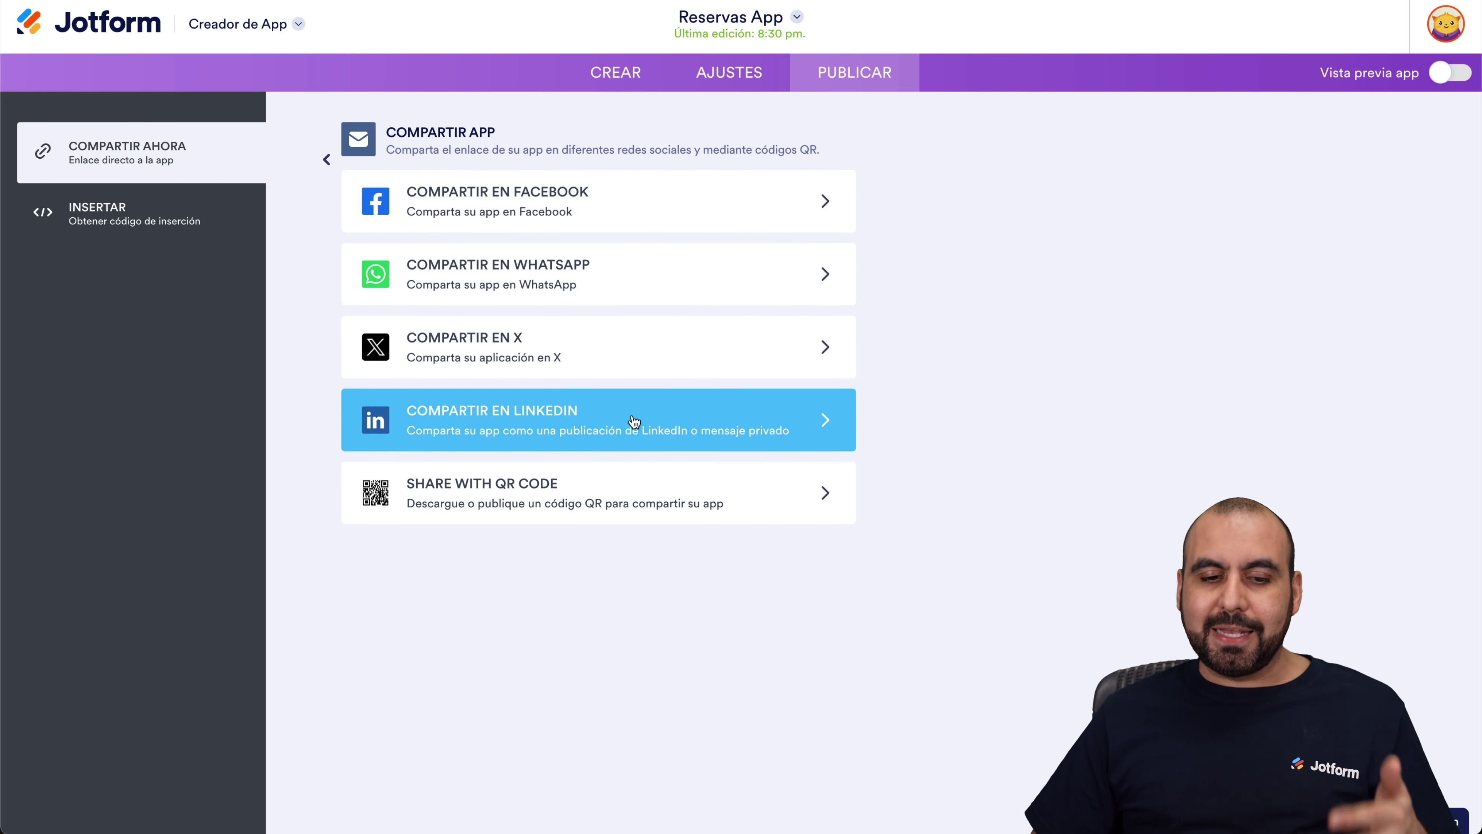
left_click(627, 481)
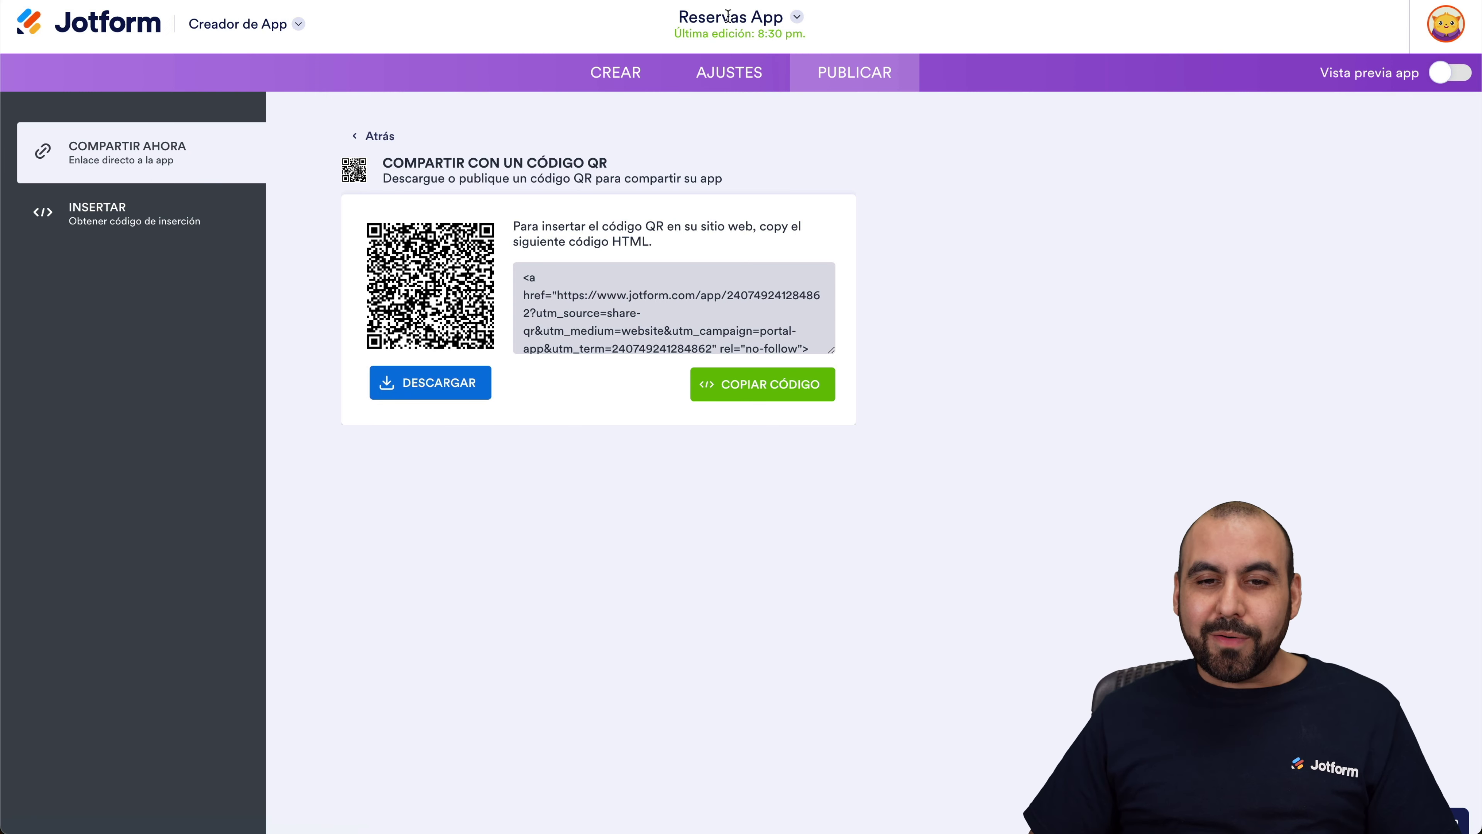
left_click(622, 73)
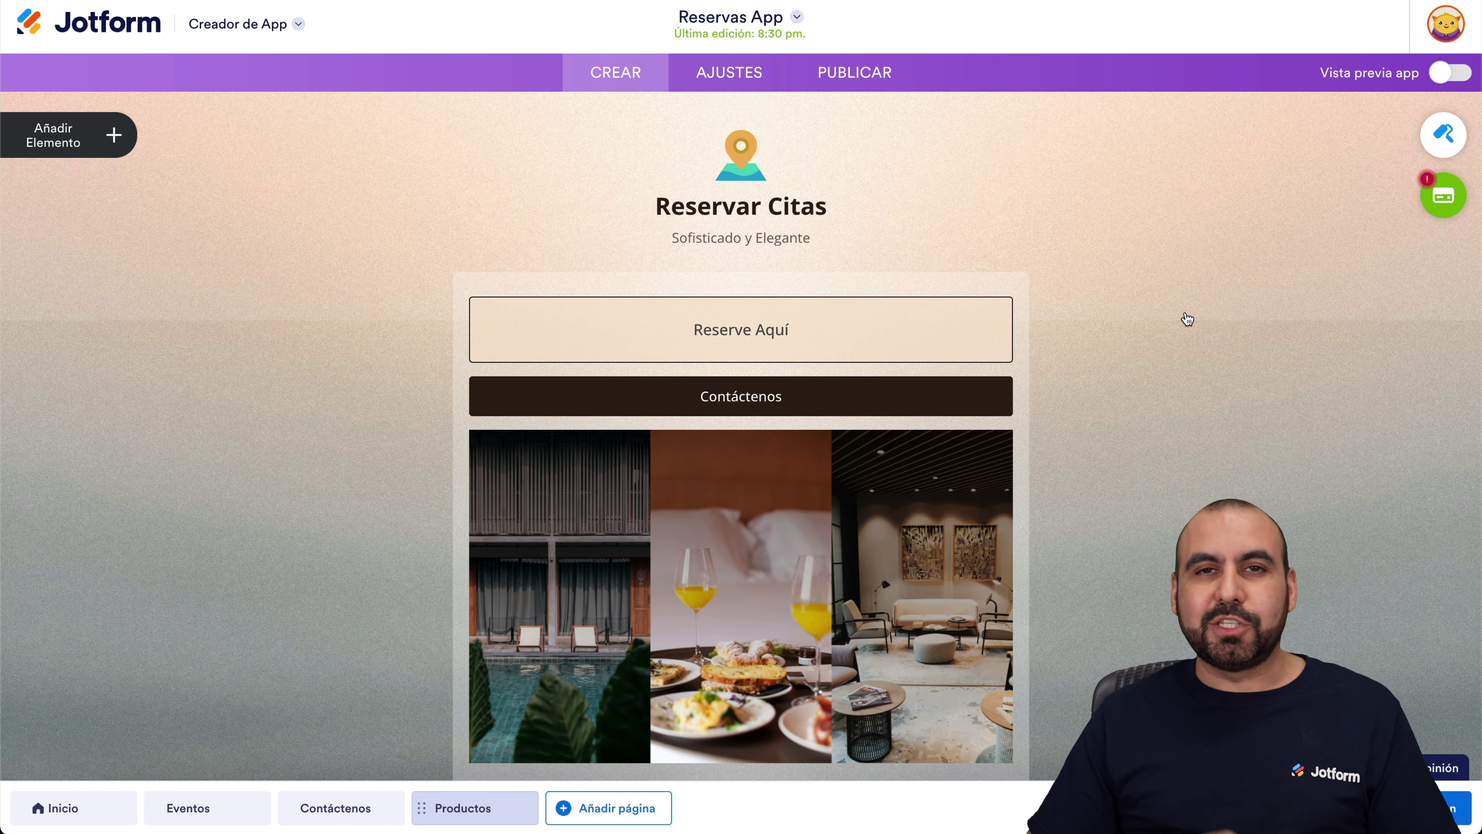